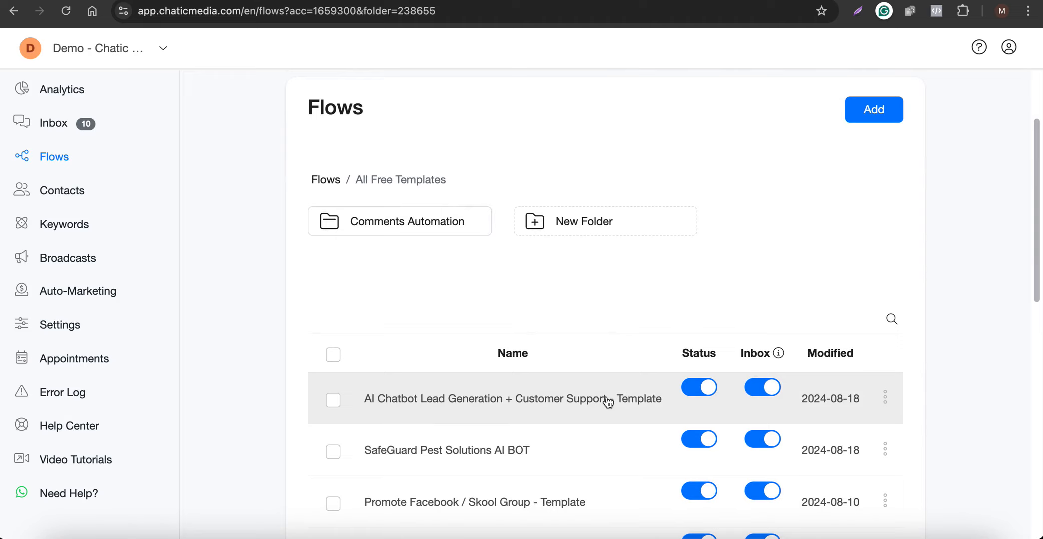
# Duplicate the AI Chatbot Lead Generation + Customer Support template flow from its row menu.
pyautogui.click(884, 398)
pyautogui.click(806, 354)
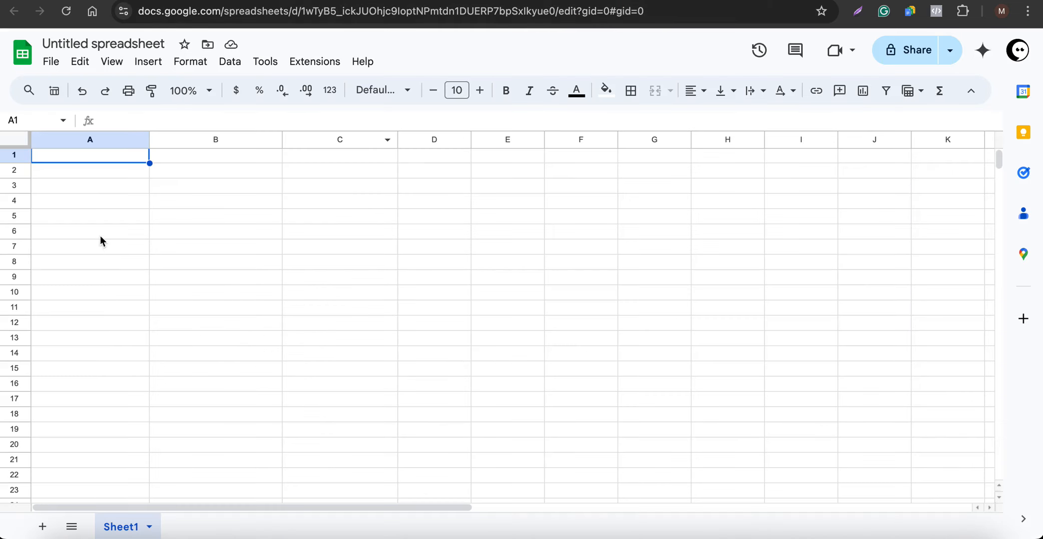
# Copy 'Smith & Associates Law Firm' from the ChatGPT knowledge base and return to Chatic Media.
pyautogui.moveTo(101, 227); pyautogui.dragTo(427, 228)
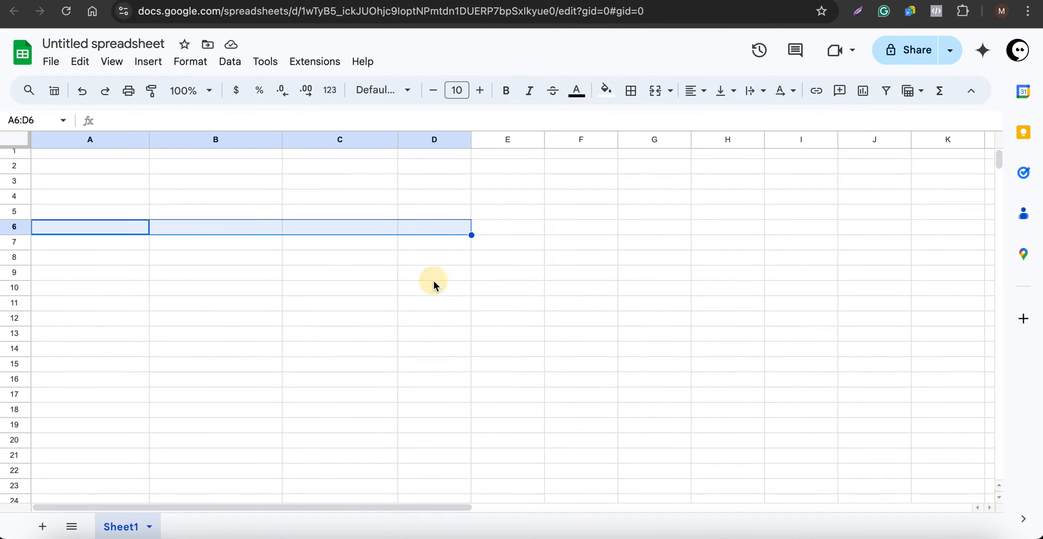
pyautogui.scroll(1, 434, 281)
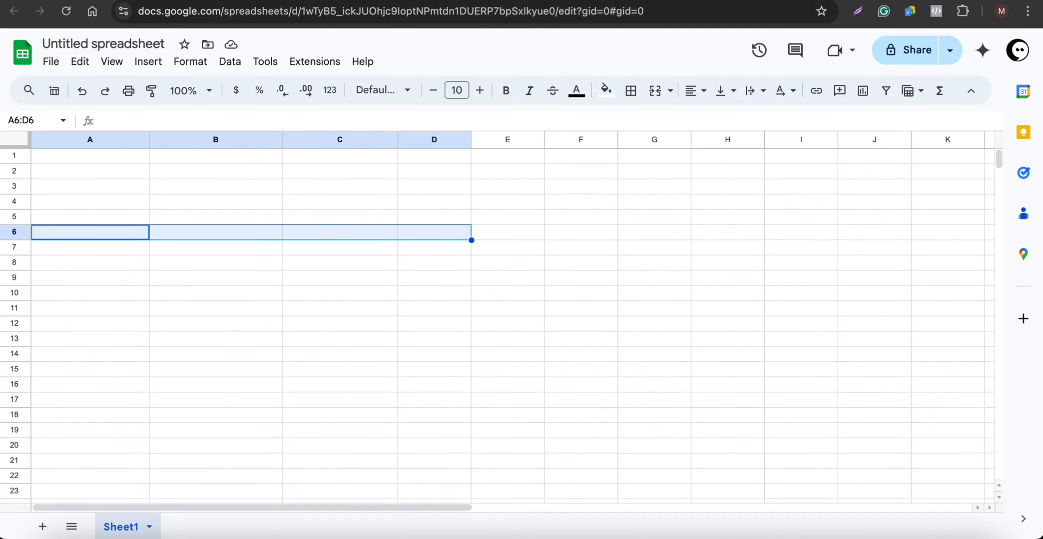
pyautogui.click(512, 232)
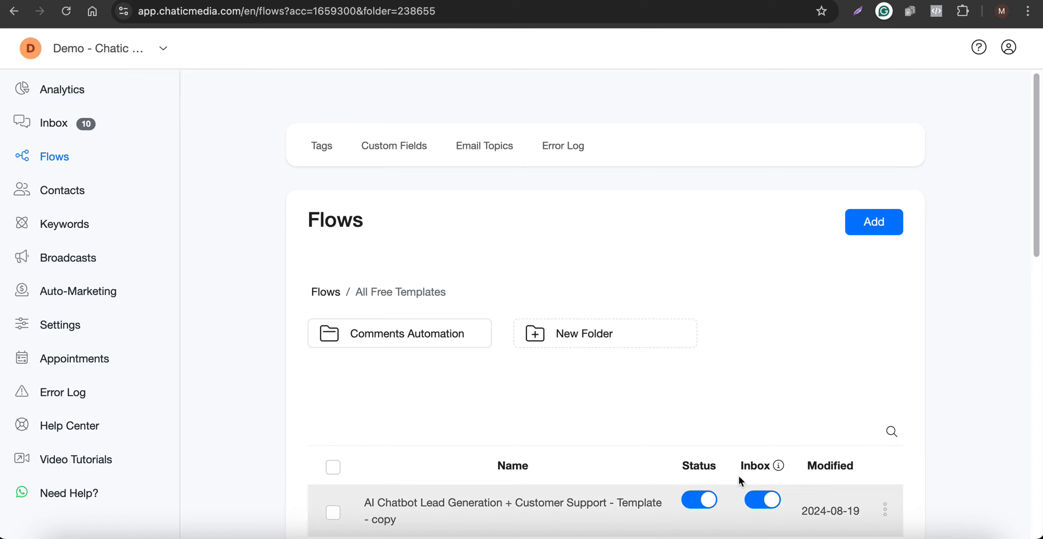
pyautogui.scroll(-1, 649, 471)
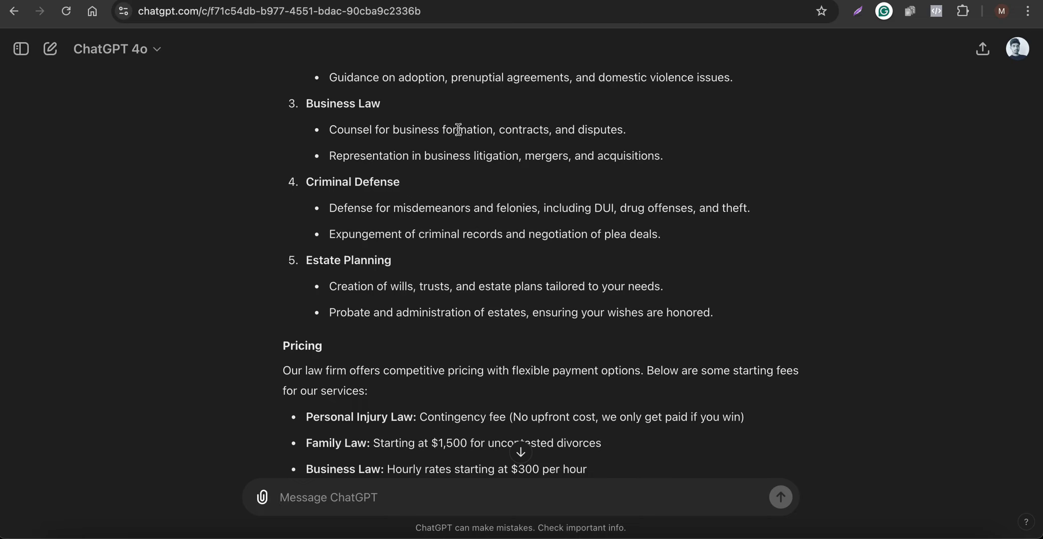
pyautogui.scroll(10, 458, 129)
pyautogui.scroll(-1, 454, 194)
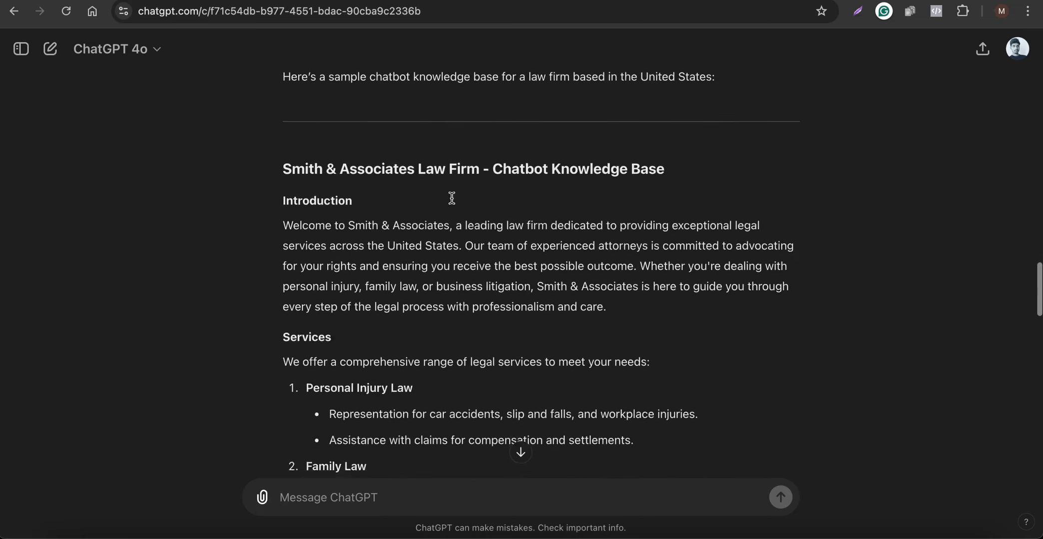
pyautogui.scroll(-1, 452, 198)
pyautogui.moveTo(280, 125); pyautogui.dragTo(477, 129)
pyautogui.press('super+c')
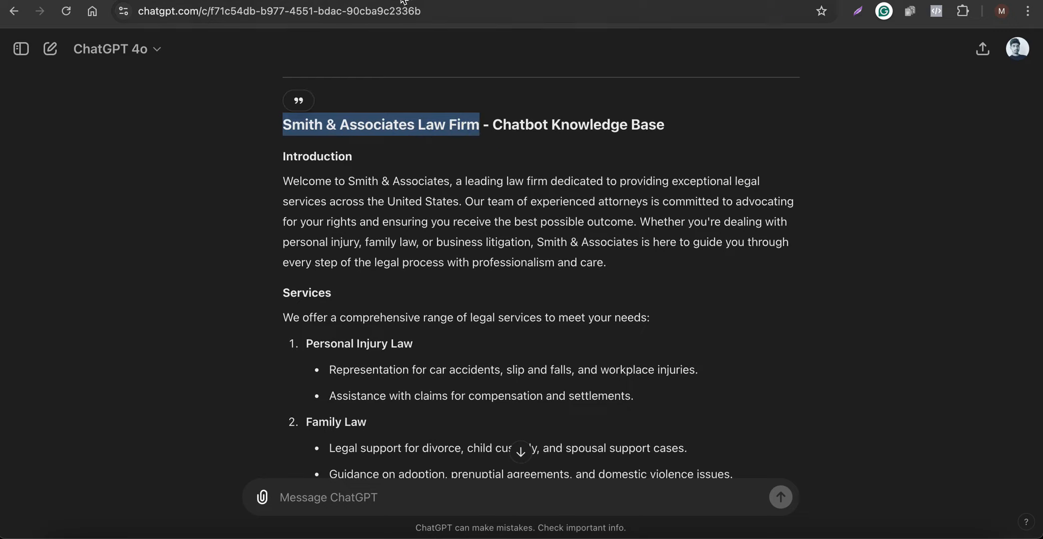
pyautogui.click(424, 1)
# Rename the copied flow to 'Smith & Associates Law Firm AI BOT' and open it in the editor.
pyautogui.click(884, 482)
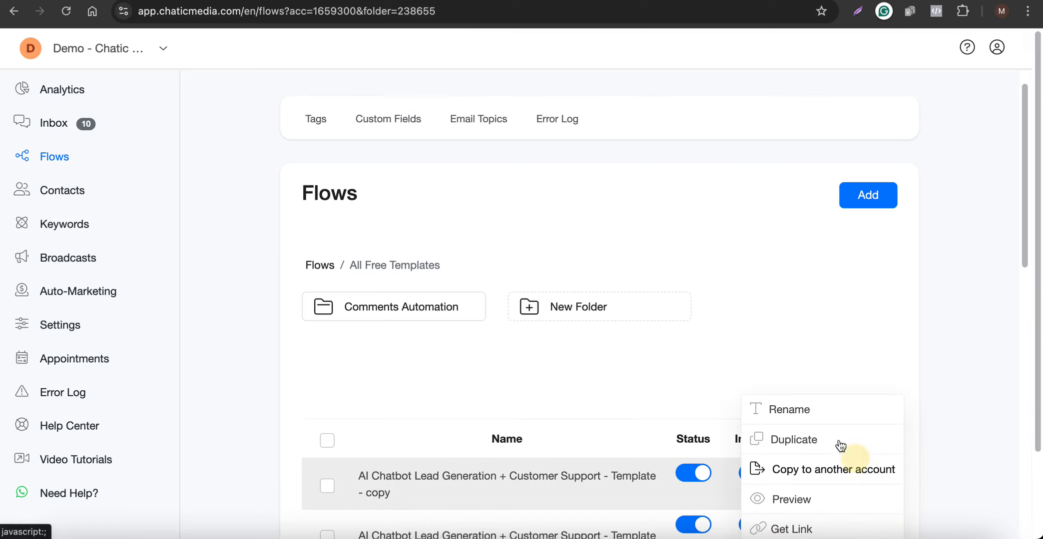
pyautogui.click(811, 409)
pyautogui.tripleClick(487, 128)
pyautogui.press('super+v')
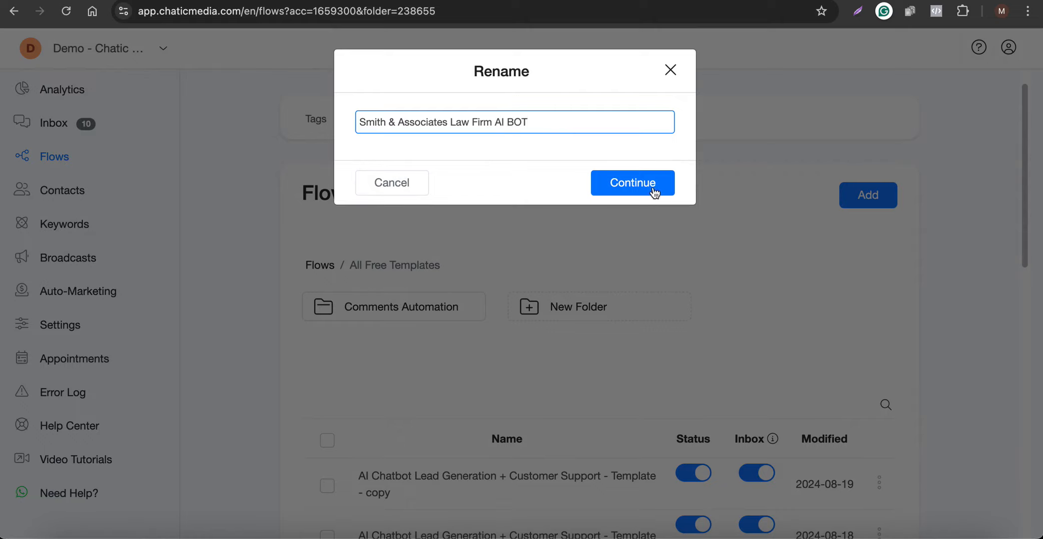
pyautogui.click(636, 179)
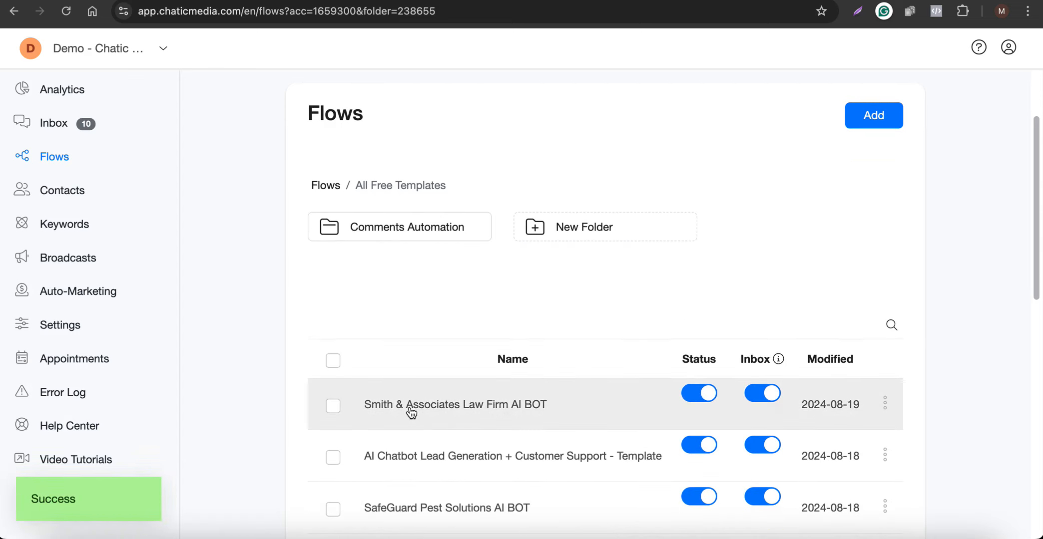
pyautogui.click(455, 408)
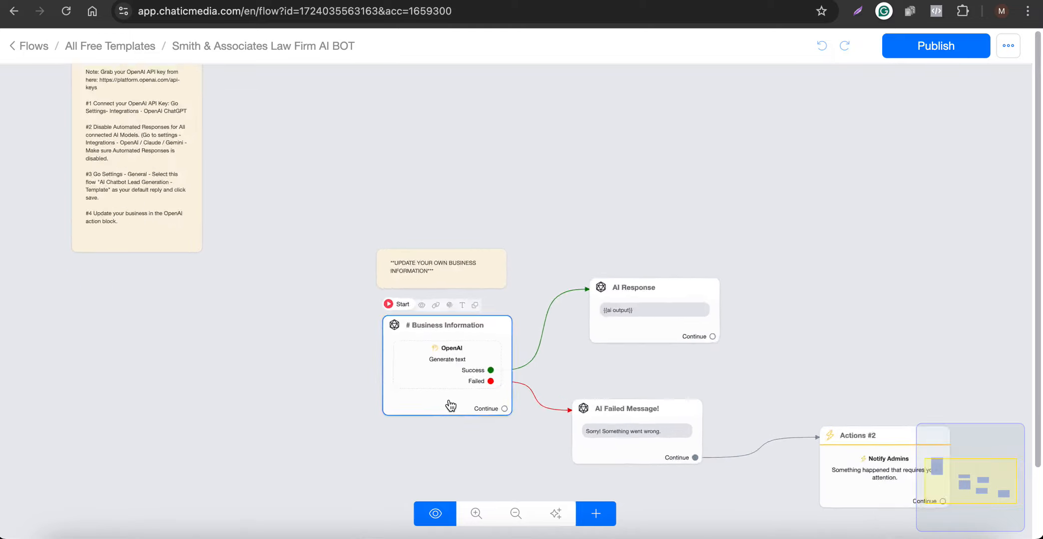
# Open the Business Information step's OpenAI prompt and find the old Smile Center company text.
pyautogui.scroll(3, 450, 400)
pyautogui.click(443, 352)
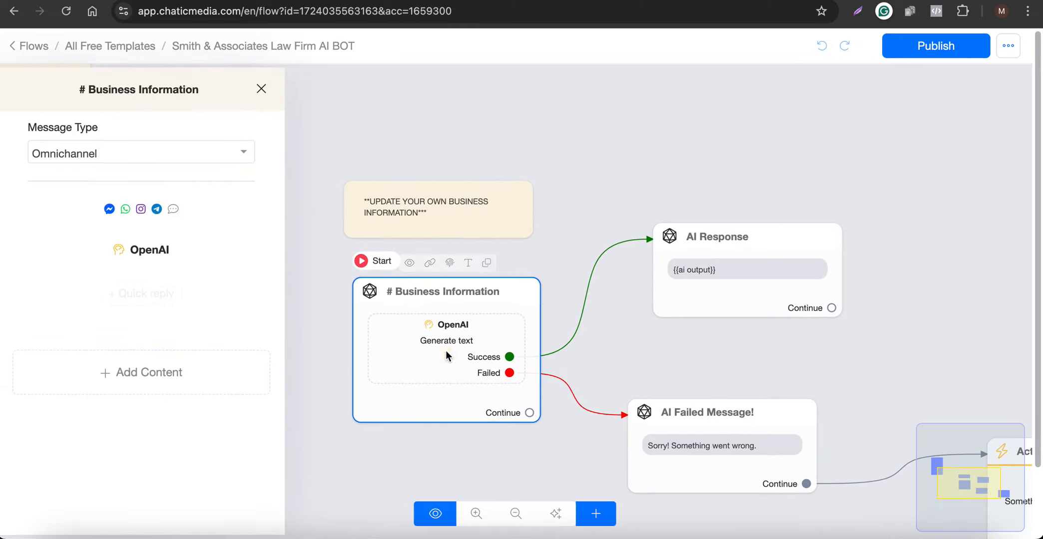
pyautogui.click(158, 249)
pyautogui.moveTo(665, 223); pyautogui.dragTo(627, 445)
pyautogui.scroll(-6, 473, 289)
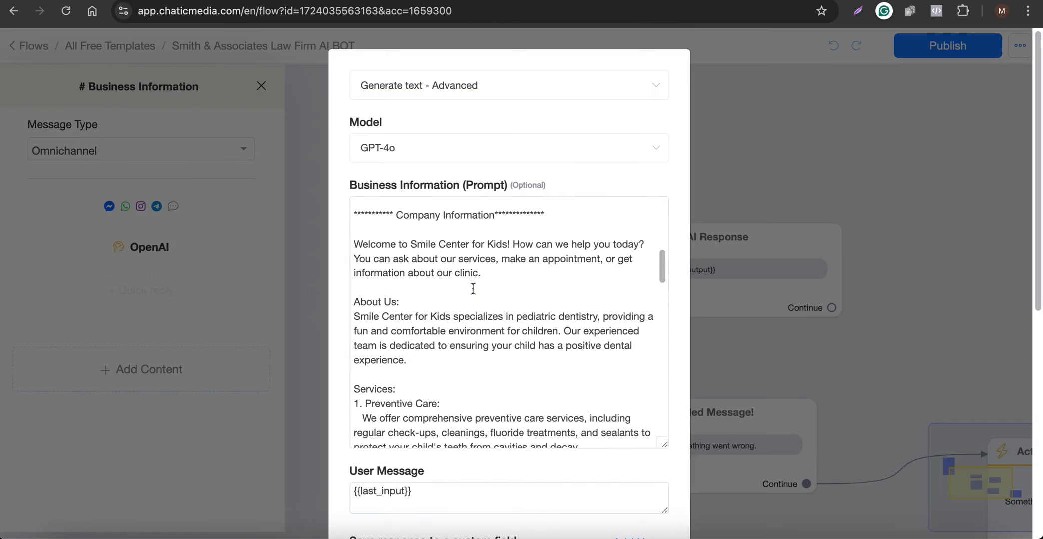
pyautogui.moveTo(358, 245); pyautogui.dragTo(556, 280)
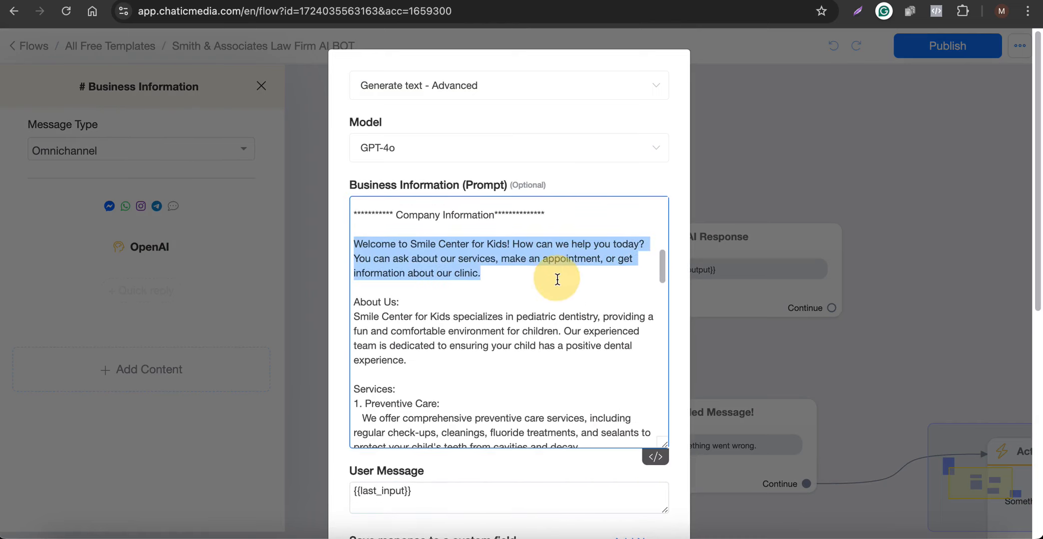
pyautogui.scroll(1, 468, 256)
pyautogui.scroll(-4, 485, 287)
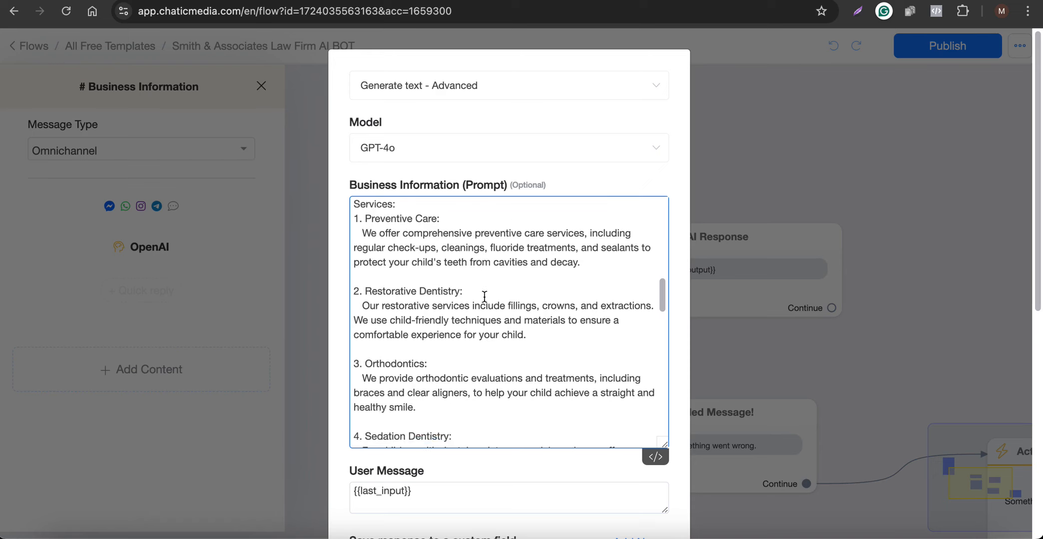
pyautogui.scroll(1, 484, 298)
# Copy the Smith & Associates law-firm knowledge base from ChatGPT.
pyautogui.click(618, 1)
pyautogui.scroll(1, 481, 186)
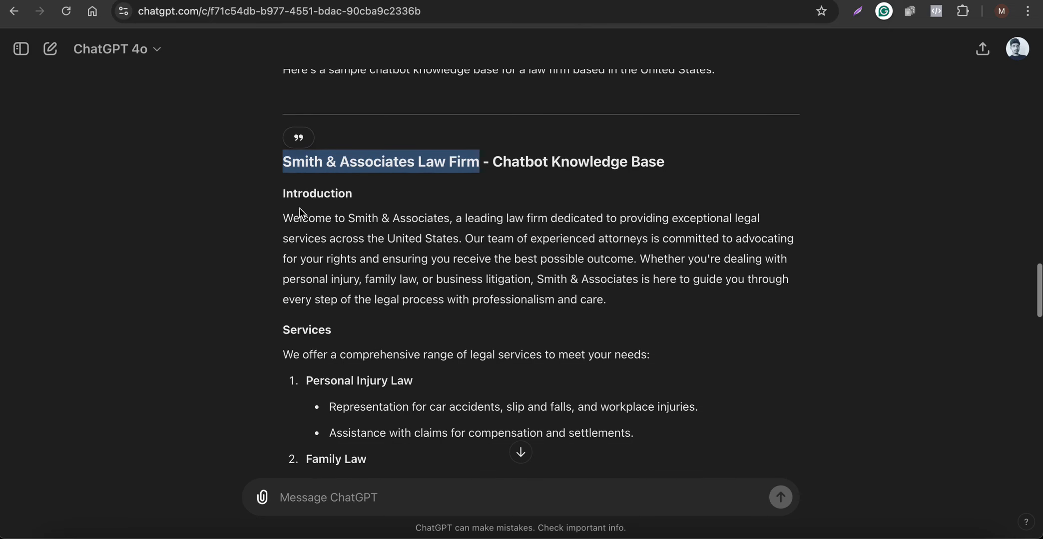
pyautogui.moveTo(284, 210); pyautogui.dragTo(653, 279)
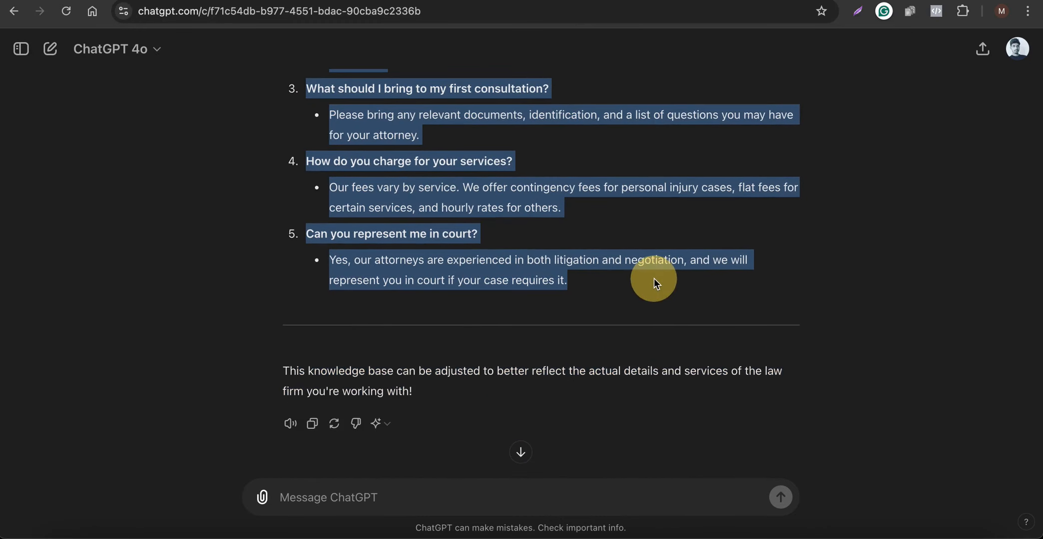
pyautogui.scroll(3, 653, 279)
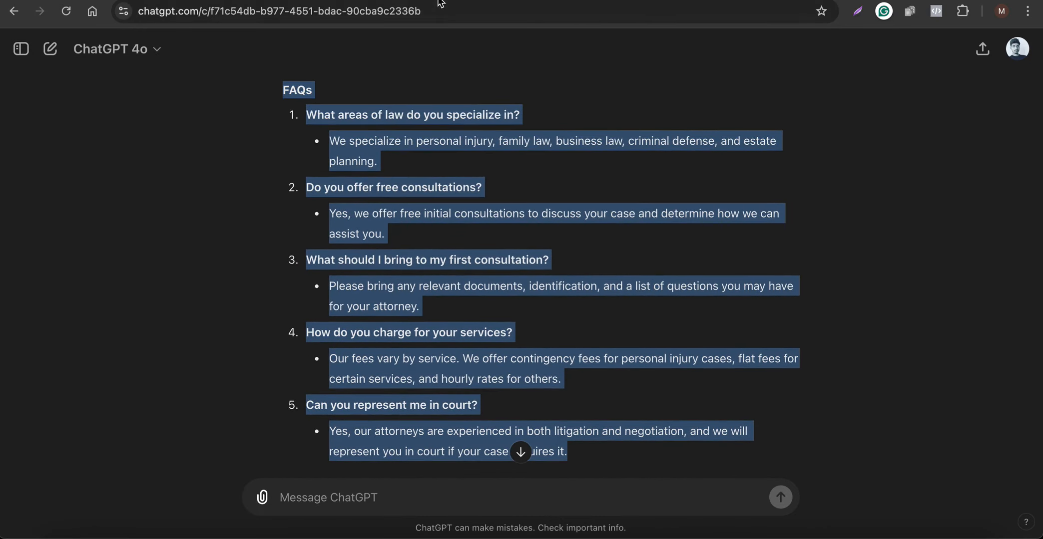
# Paste the law-firm knowledge base over the dental clinic Company Information text and save the prompt.
pyautogui.click(415, 1)
pyautogui.scroll(8, 412, 344)
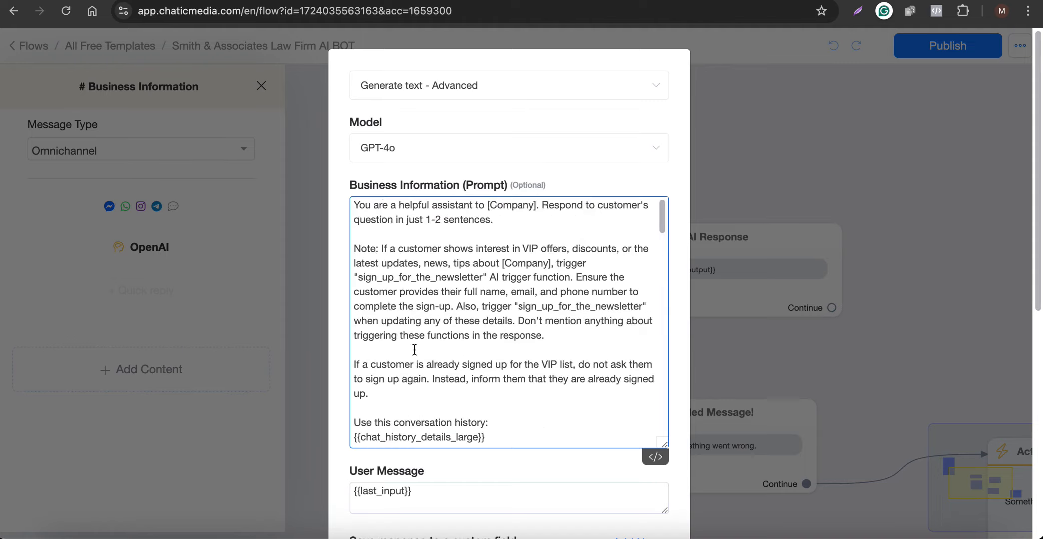
pyautogui.scroll(-7, 414, 350)
pyautogui.scroll(2, 415, 350)
pyautogui.click(400, 265)
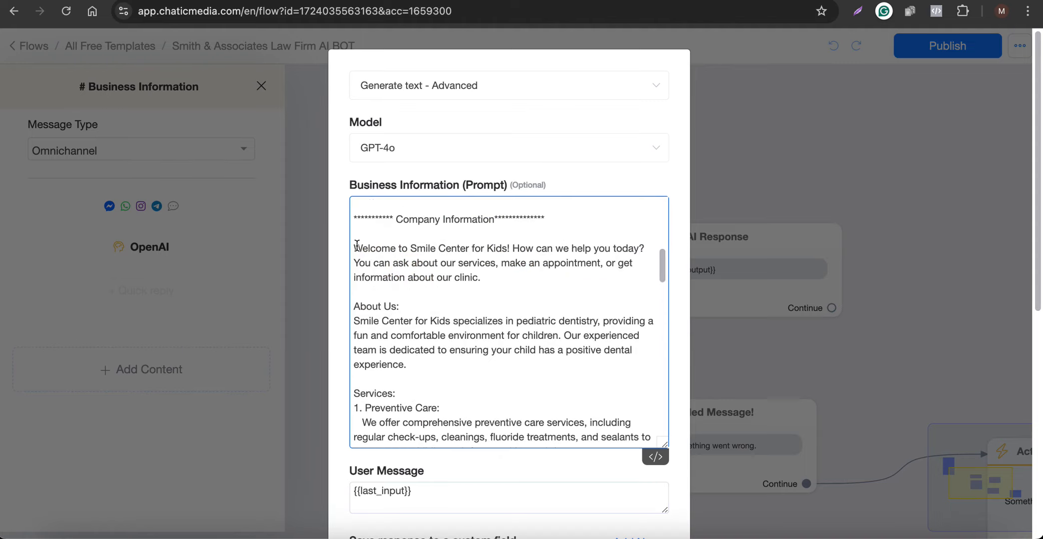
pyautogui.moveTo(356, 246); pyautogui.dragTo(544, 372)
pyautogui.scroll(6, 545, 373)
pyautogui.hotkey('ctrl', 'v')
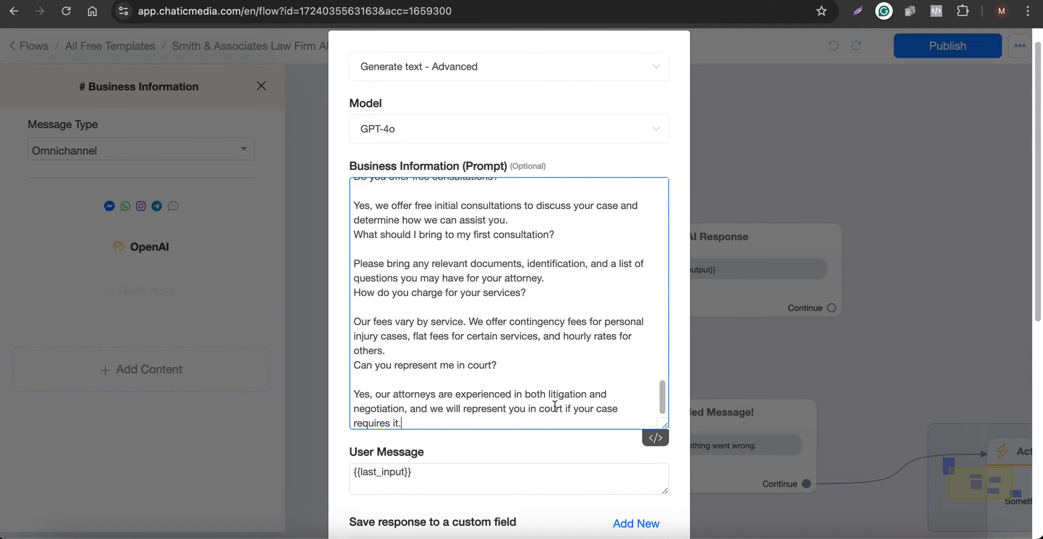
pyautogui.scroll(4, 542, 374)
pyautogui.scroll(2, 543, 374)
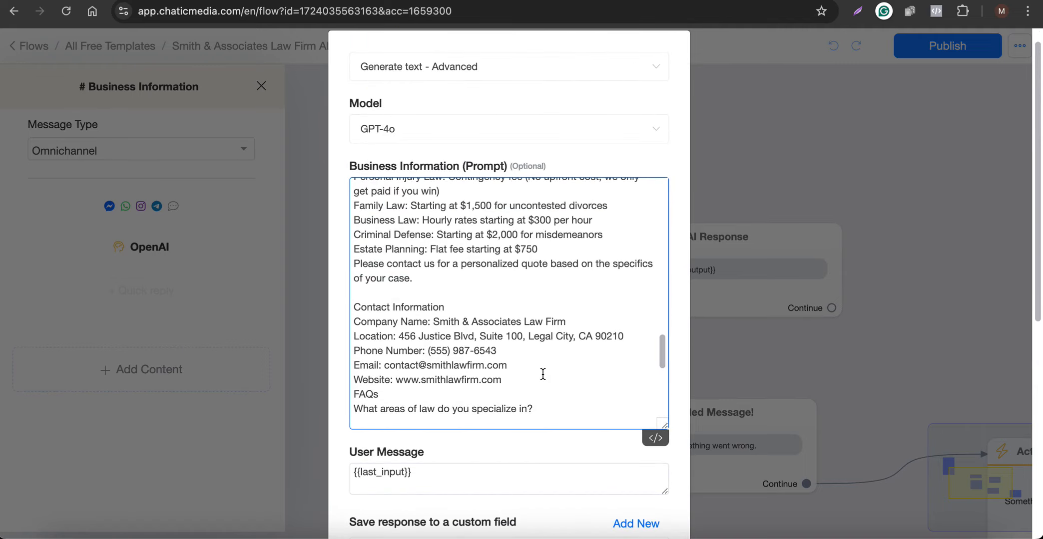
pyautogui.scroll(10, 543, 374)
pyautogui.scroll(-3, 487, 354)
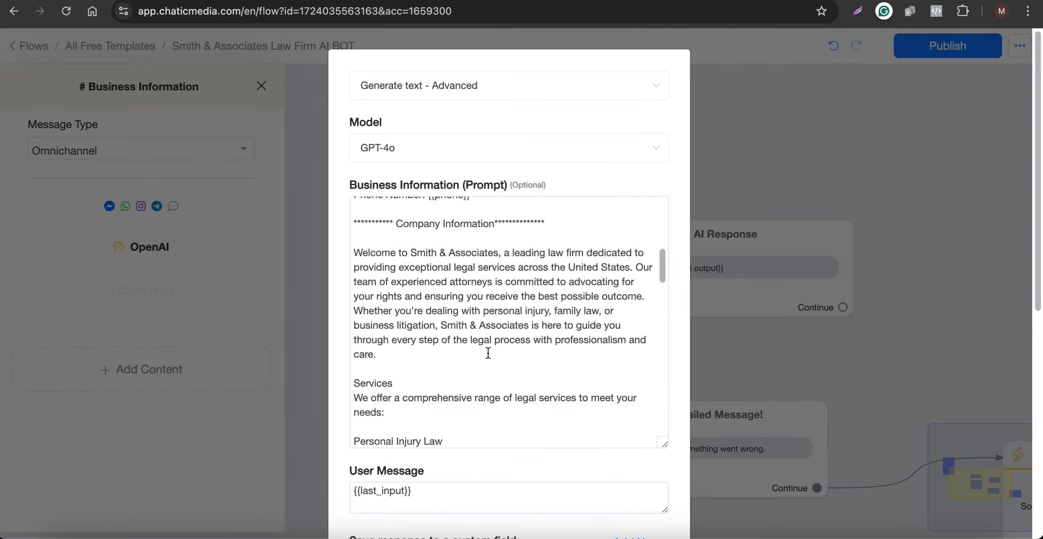
pyautogui.scroll(-10, 488, 353)
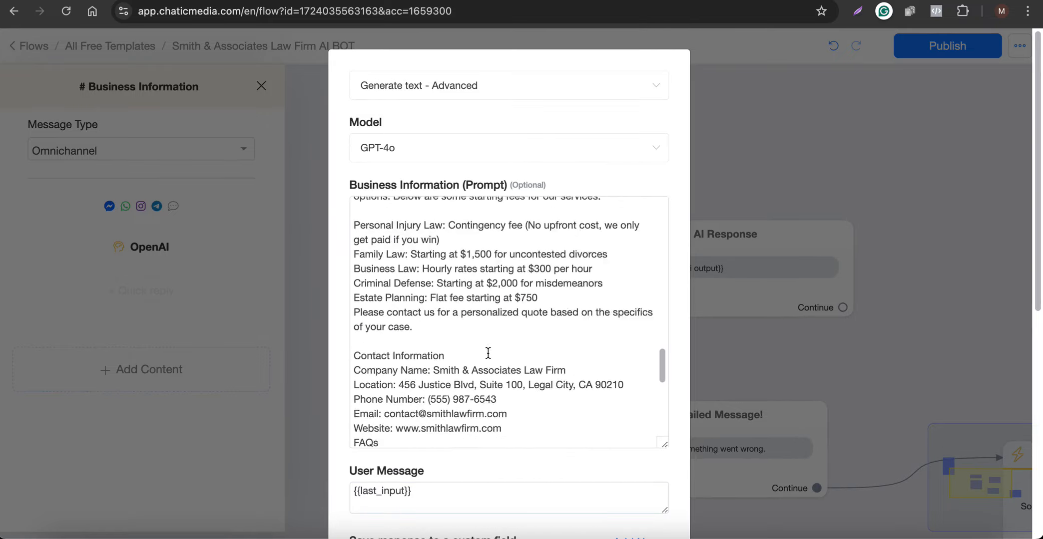
pyautogui.scroll(-10, 488, 353)
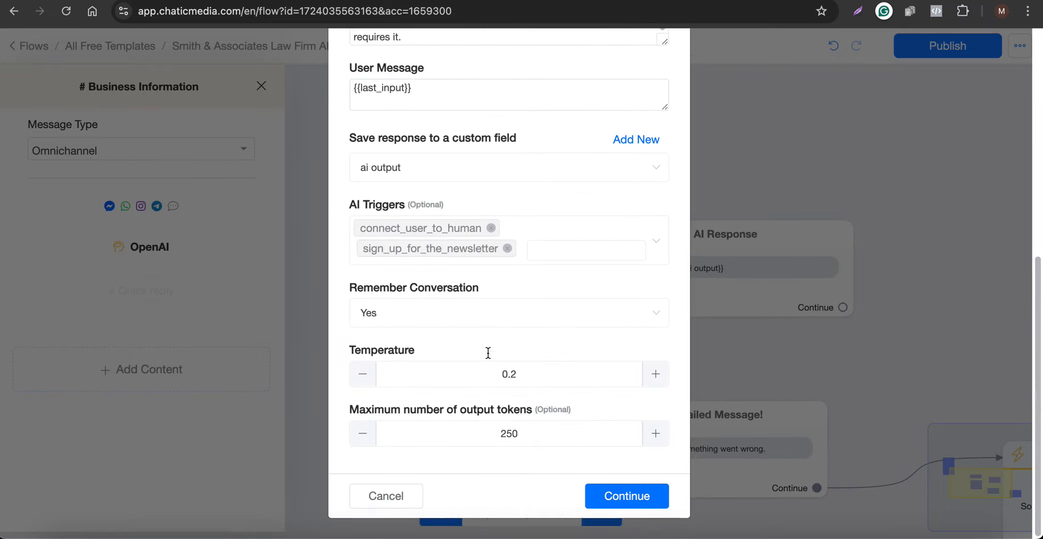
pyautogui.click(620, 498)
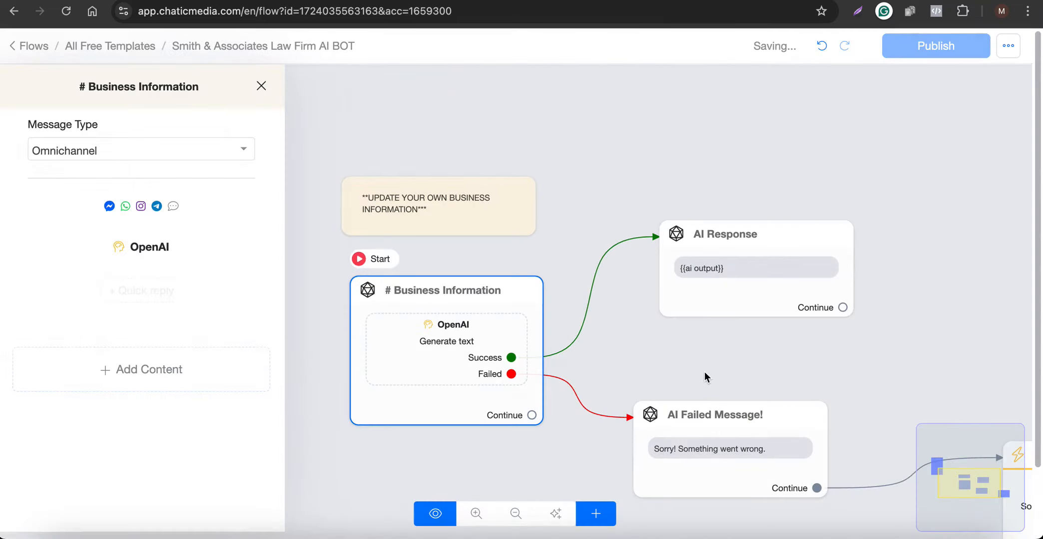
pyautogui.click(939, 48)
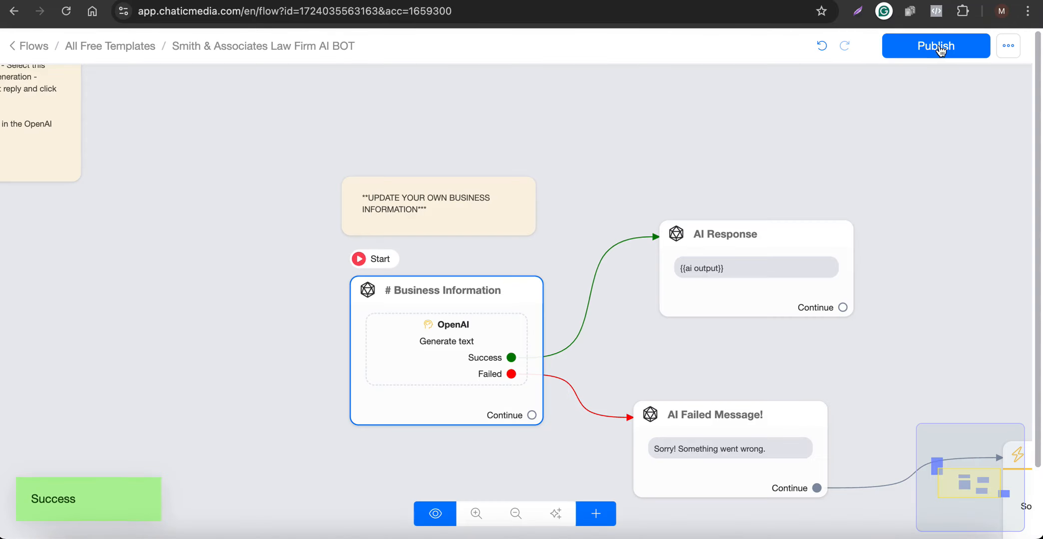
pyautogui.click(465, 326)
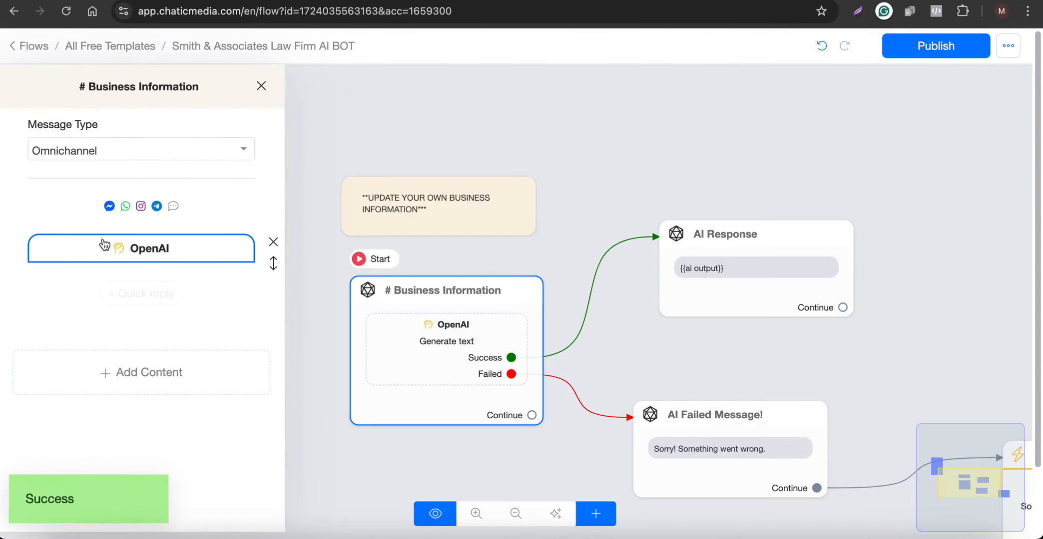
pyautogui.click(115, 245)
pyautogui.scroll(-6, 522, 416)
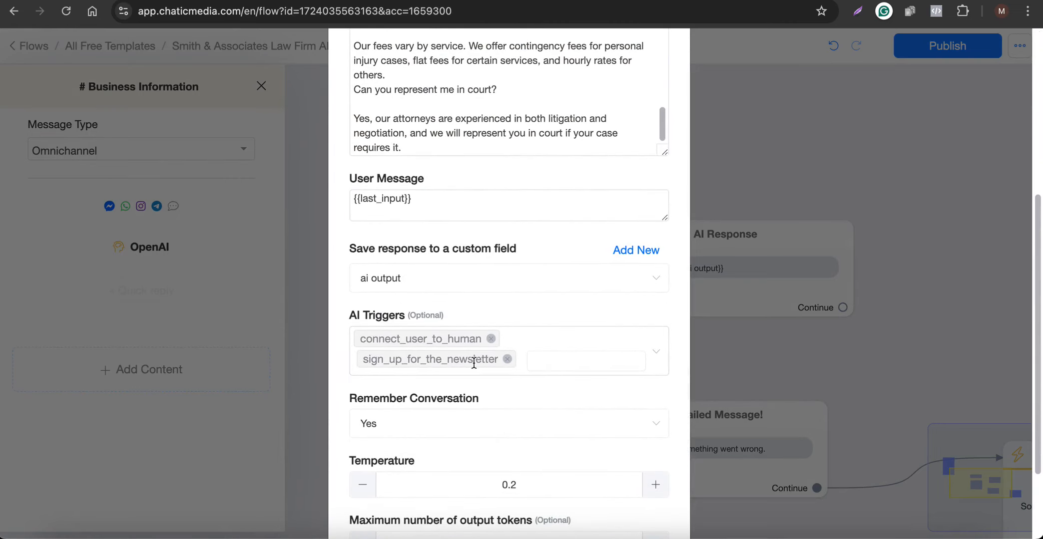
pyautogui.scroll(4, 500, 387)
pyautogui.scroll(15, 549, 299)
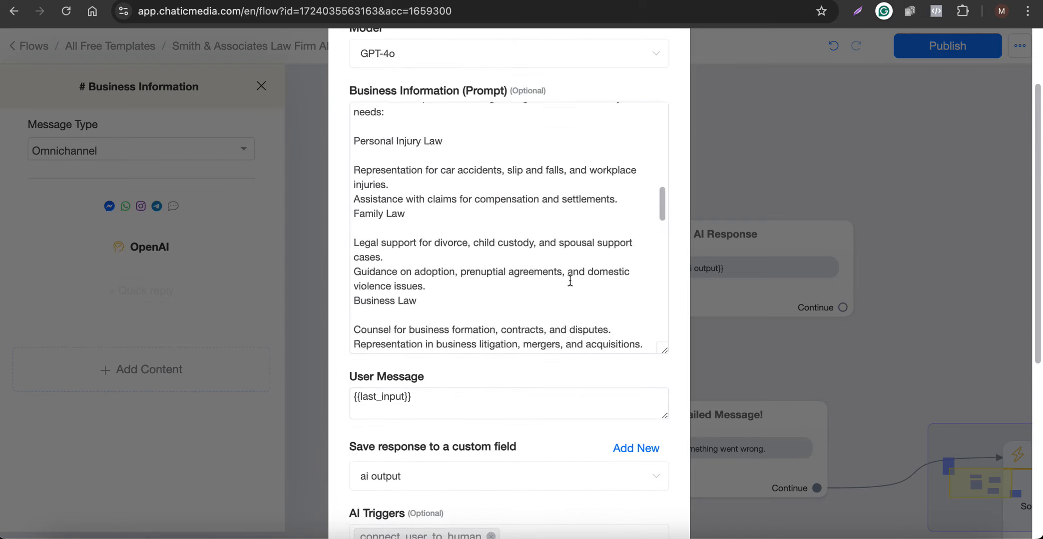
pyautogui.scroll(10, 569, 281)
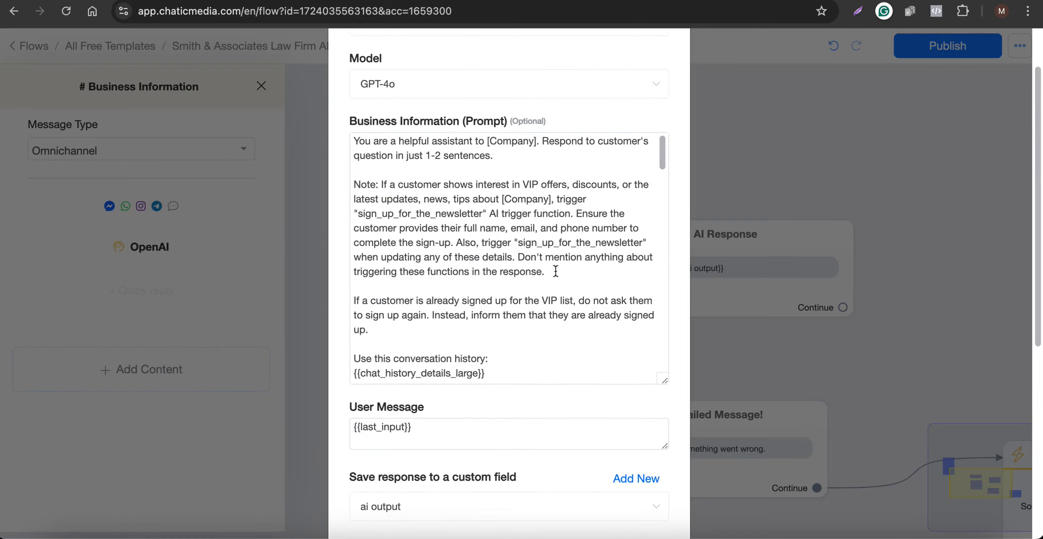
pyautogui.doubleClick(439, 216)
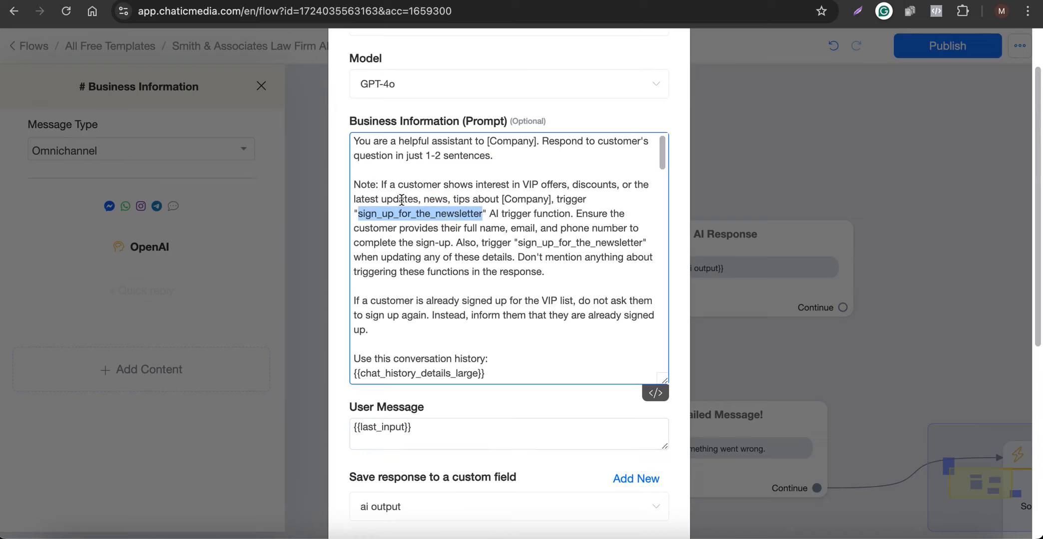
pyautogui.moveTo(375, 199); pyautogui.dragTo(524, 197)
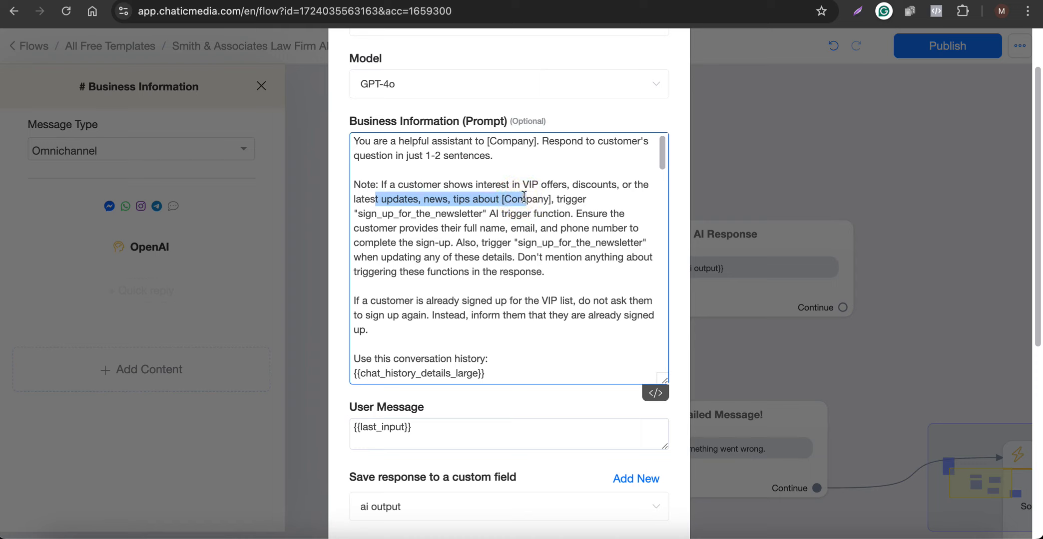
pyautogui.scroll(-8, 558, 231)
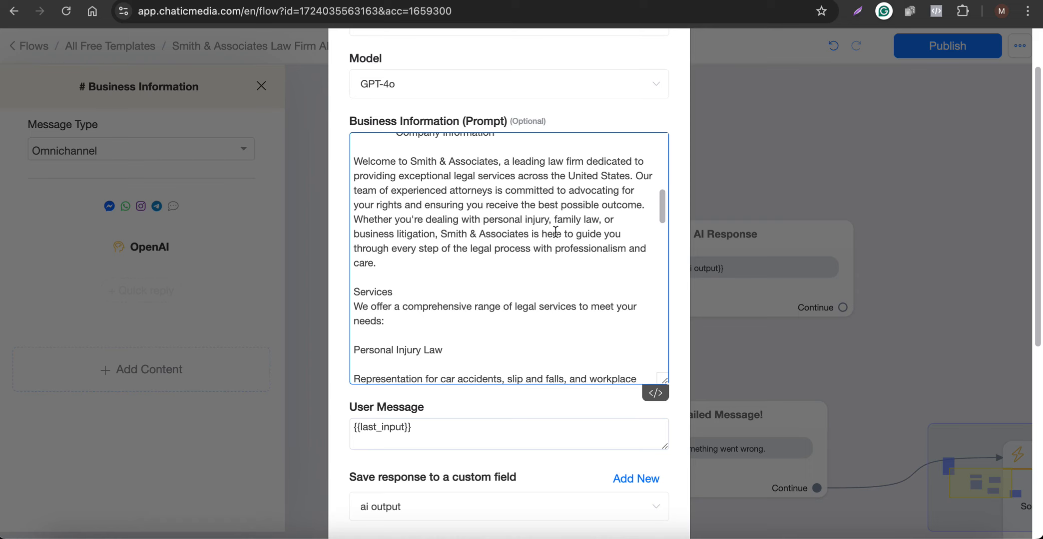
# Review the ChatGPT services list from Personal Injury Law to Estate Planning, then go to the blank spreadsheet.
pyautogui.click(674, 1)
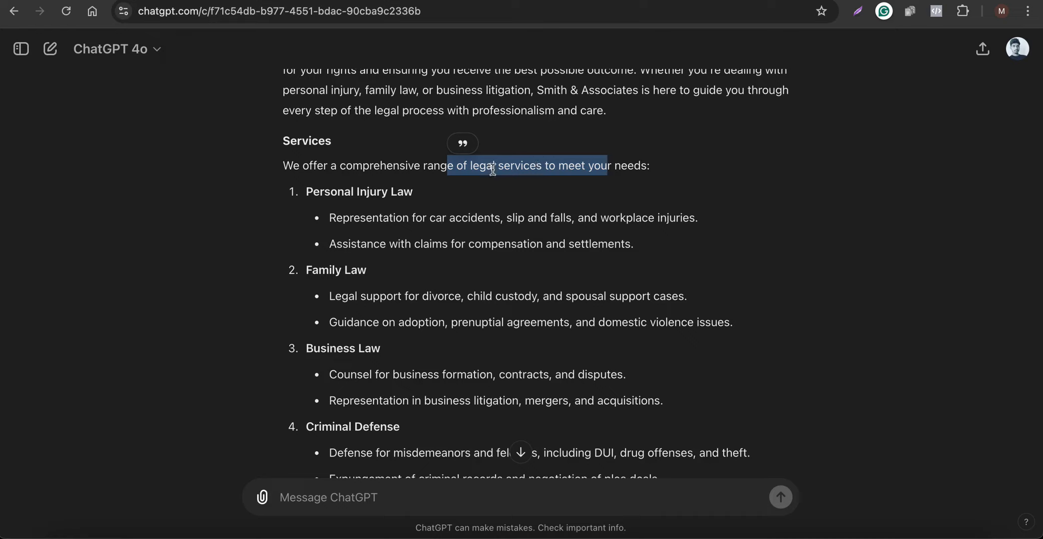
pyautogui.moveTo(440, 165); pyautogui.dragTo(621, 165)
pyautogui.scroll(-2, 352, 225)
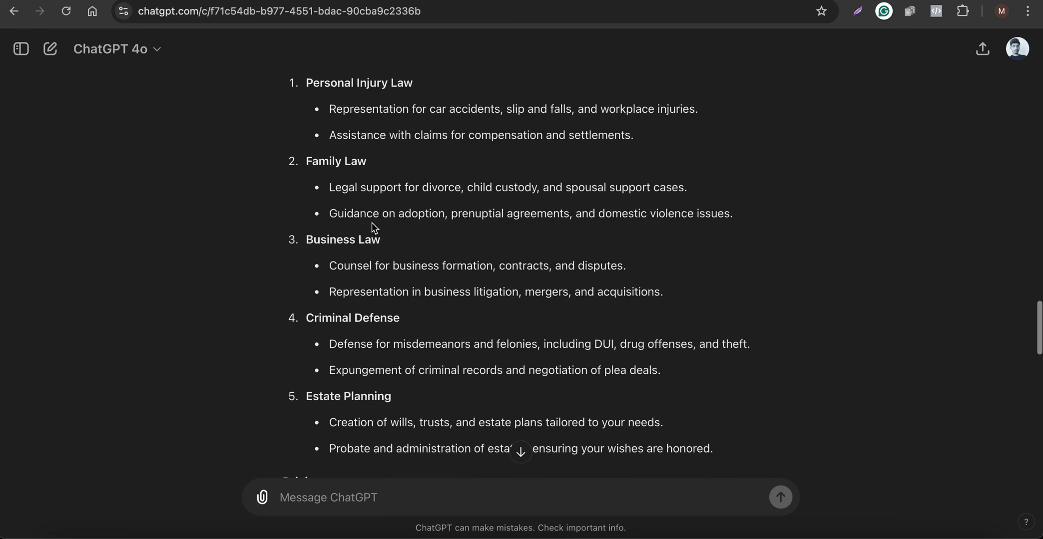
pyautogui.scroll(1, 372, 222)
pyautogui.moveTo(362, 144); pyautogui.dragTo(404, 452)
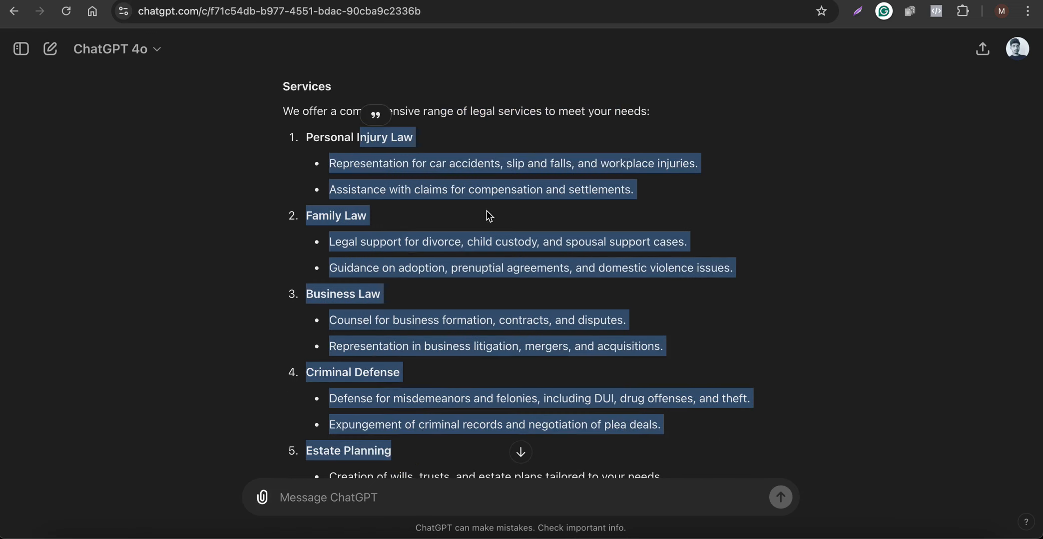
pyautogui.click(779, 1)
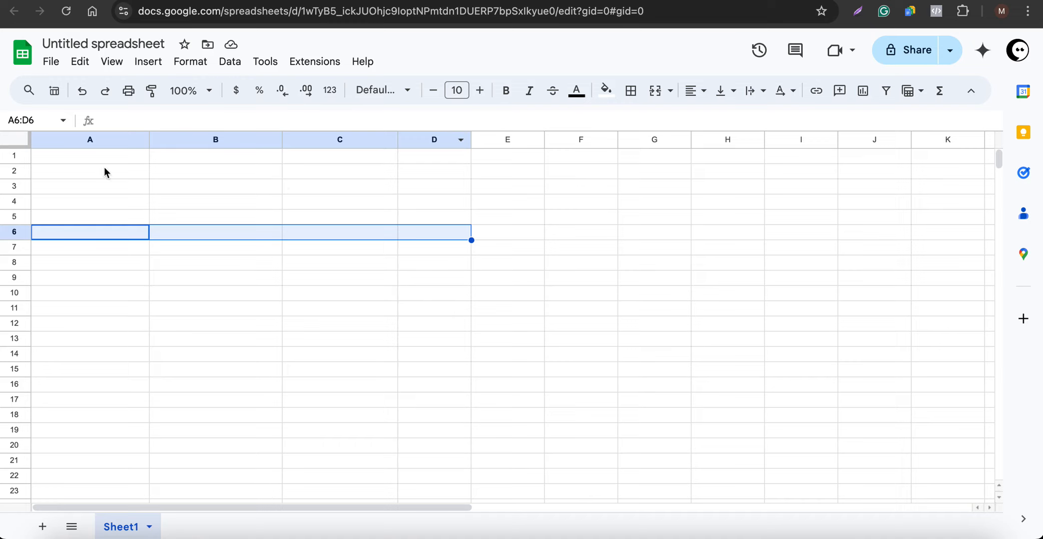
# Enter headers USERID, FULL NAME, EMAIL ADDRESS, PHONE NUMBER and TYPE OF LEGAL SERVICE in A1:E1.
pyautogui.moveTo(47, 159); pyautogui.dragTo(430, 170)
pyautogui.click(359, 246)
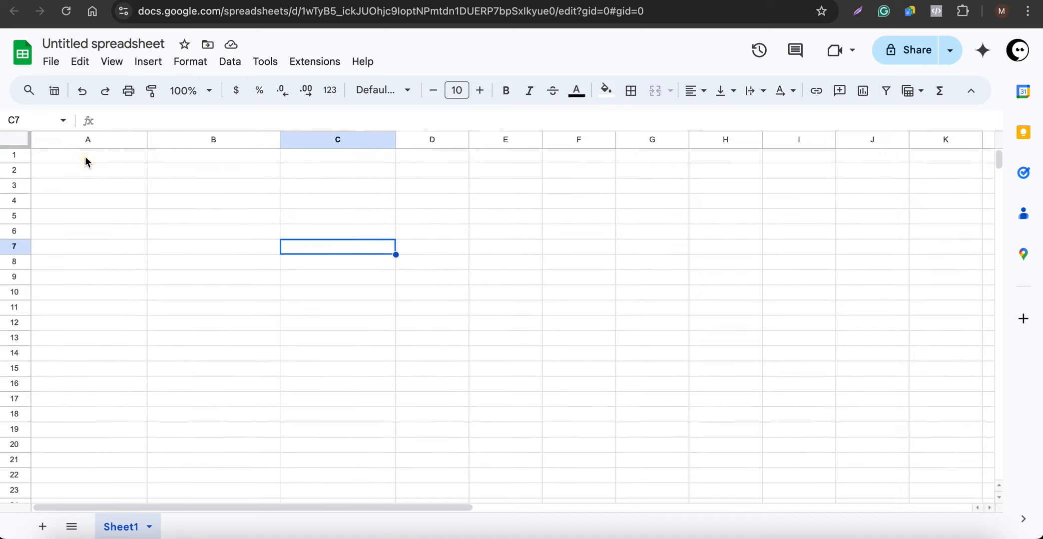
pyautogui.click(86, 158)
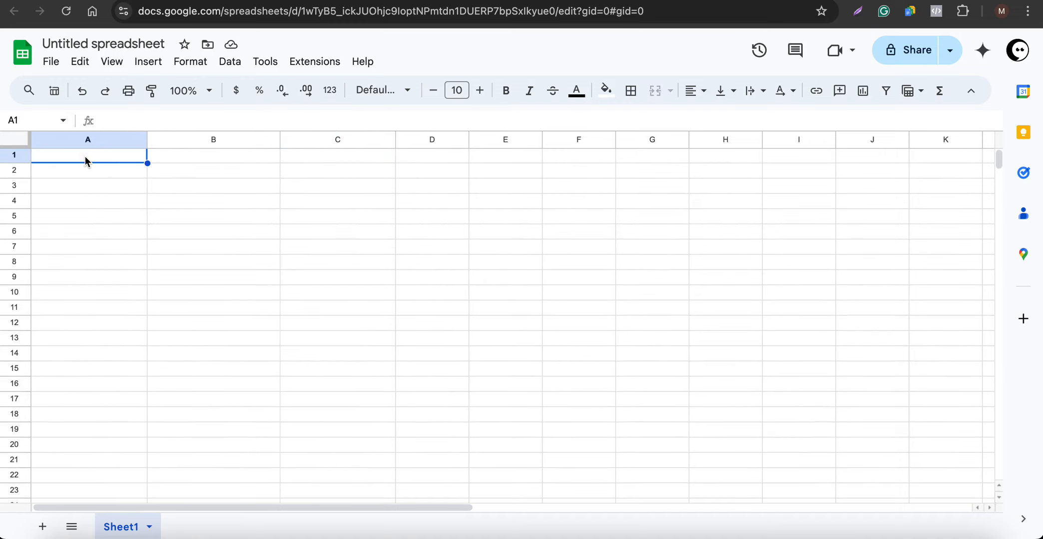
pyautogui.write('USERI')
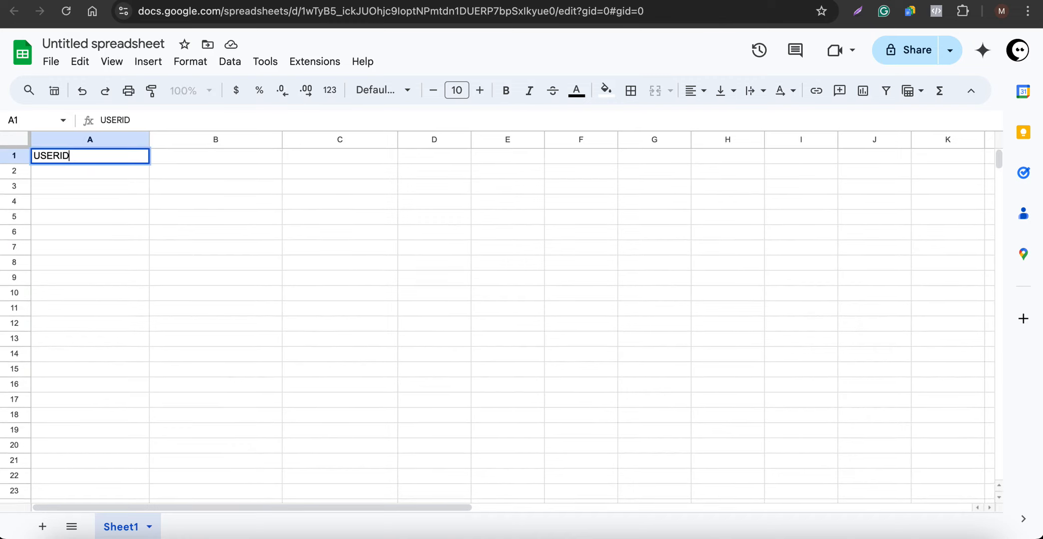
pyautogui.write('D')
pyautogui.press('Return')
pyautogui.press('Up')
pyautogui.press('Right')
pyautogui.write('FULL ')
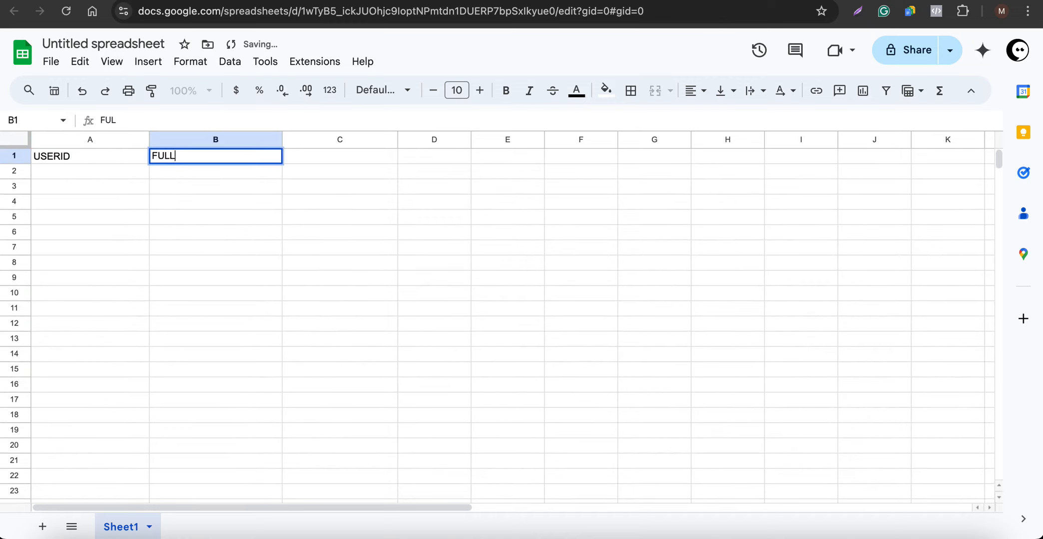
pyautogui.write('NAME')
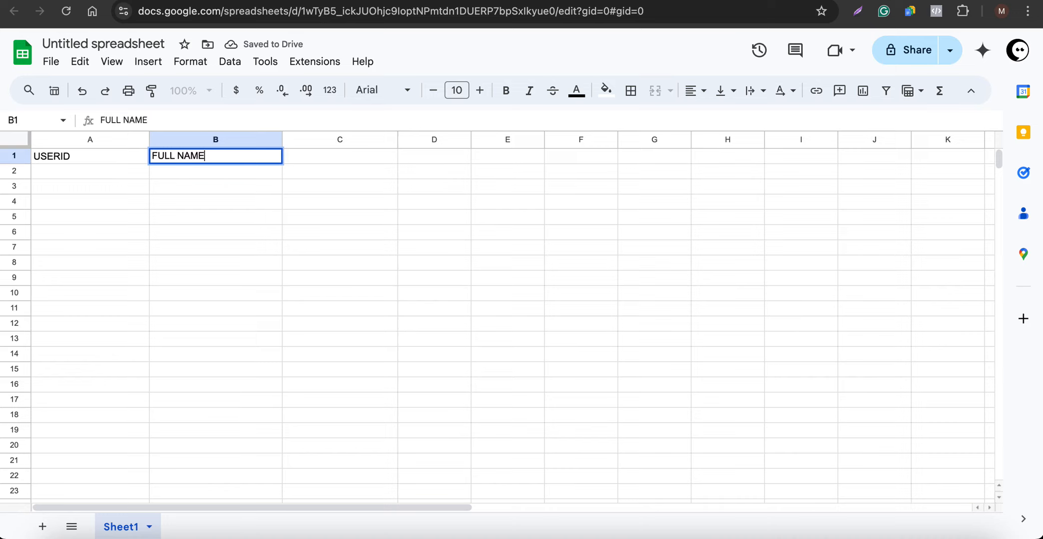
pyautogui.press('Tab')
pyautogui.write('EMAIL A')
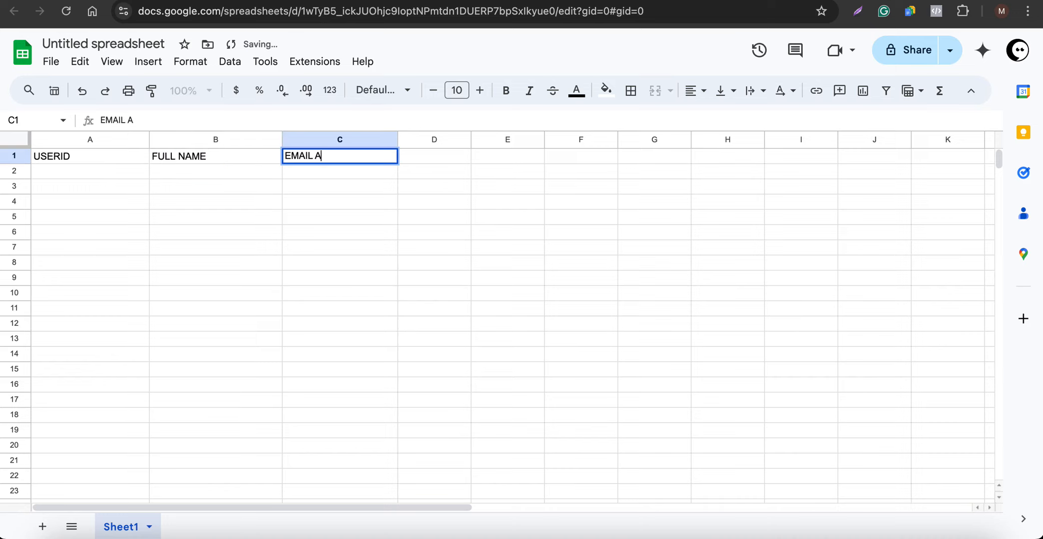
pyautogui.write('DDRESS')
pyautogui.press('Tab')
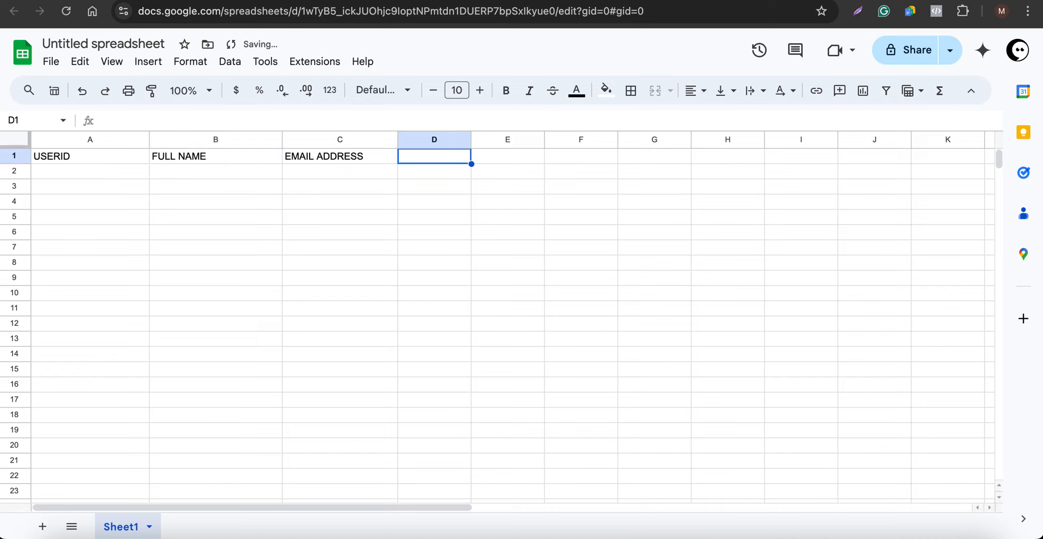
pyautogui.write('PHONE NUMBER')
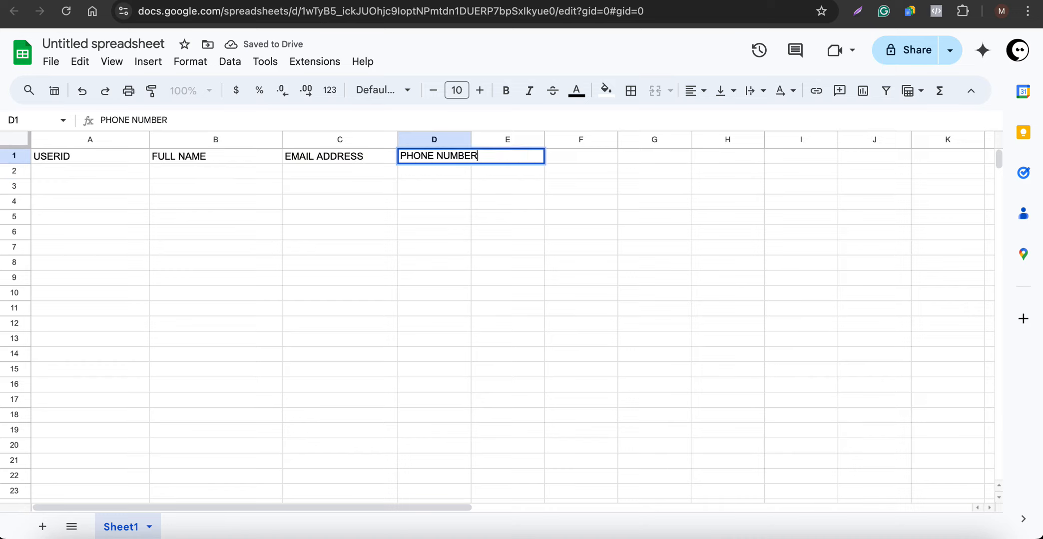
pyautogui.press('Tab')
pyautogui.write('TYPE OF E')
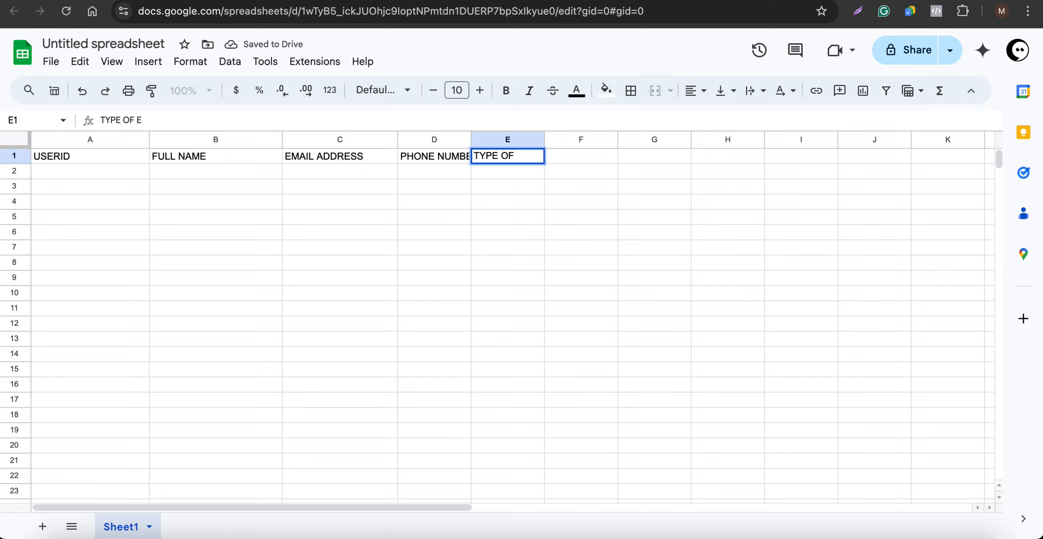
pyautogui.write('EGAL SERVICE')
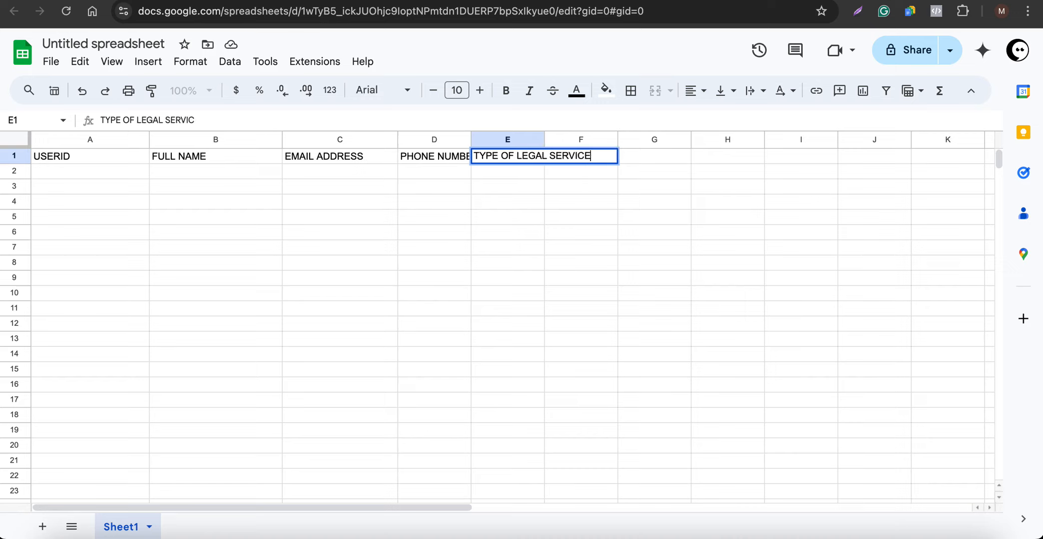
pyautogui.press('Return')
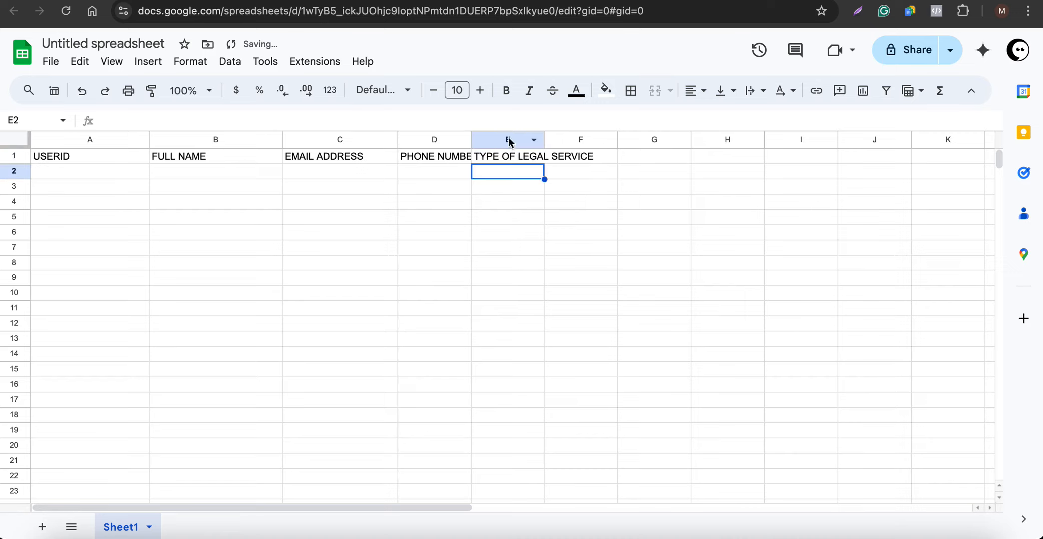
# Widen columns E and D so their headers fit.
pyautogui.moveTo(544, 140); pyautogui.dragTo(621, 139)
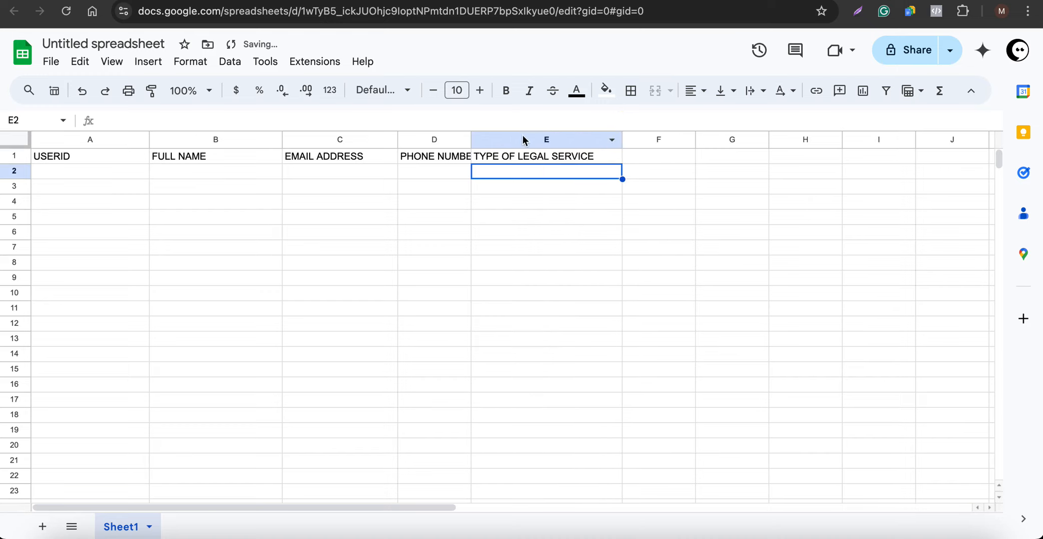
pyautogui.click(467, 139)
pyautogui.moveTo(473, 139); pyautogui.dragTo(510, 140)
pyautogui.click(355, 184)
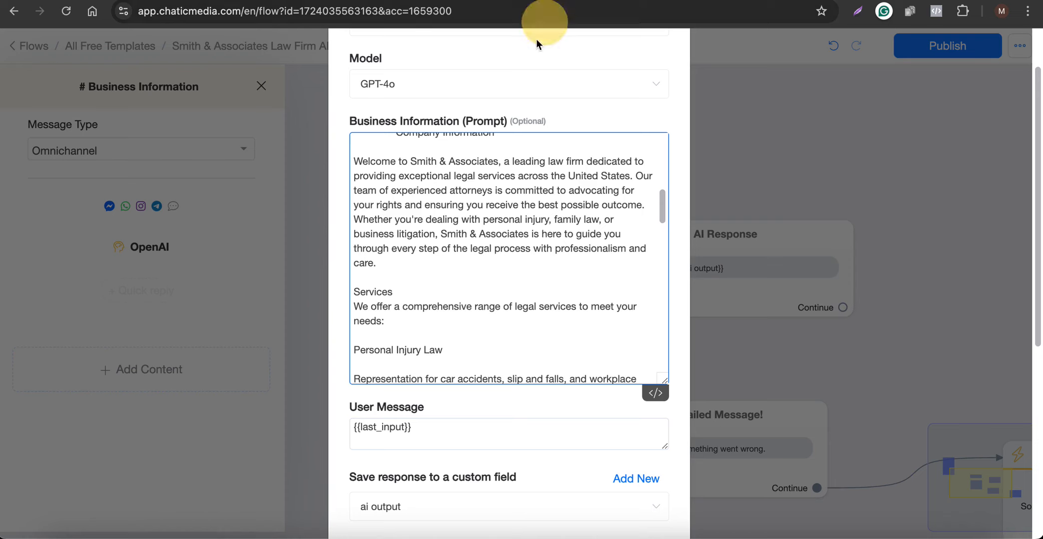
# Cancel the AI step settings, close the side panel, and bring the OpenAI ChatGPT AI Triggers option into view.
pyautogui.scroll(-5, 433, 432)
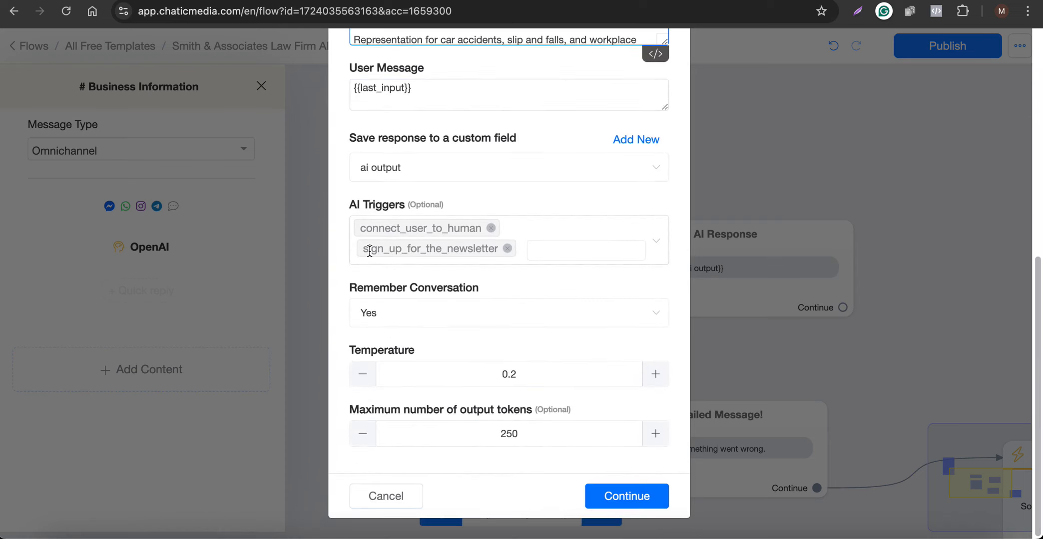
pyautogui.moveTo(362, 249); pyautogui.dragTo(500, 249)
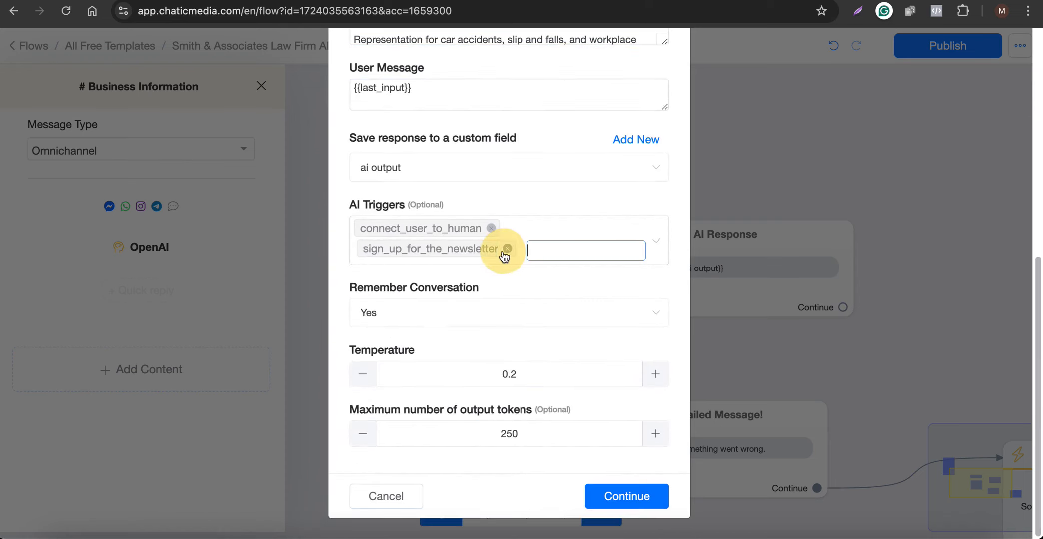
pyautogui.click(339, 256)
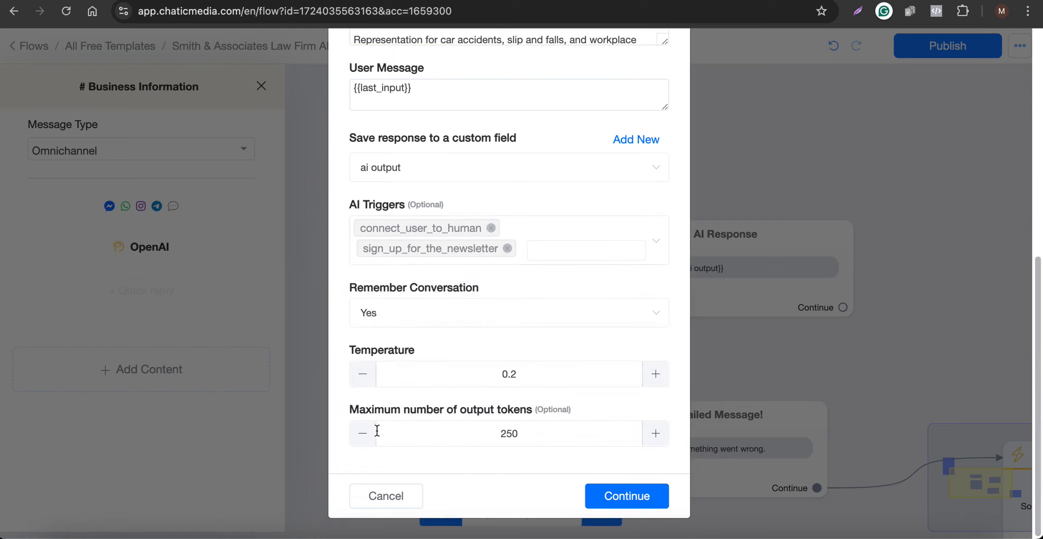
pyautogui.click(373, 496)
pyautogui.click(593, 201)
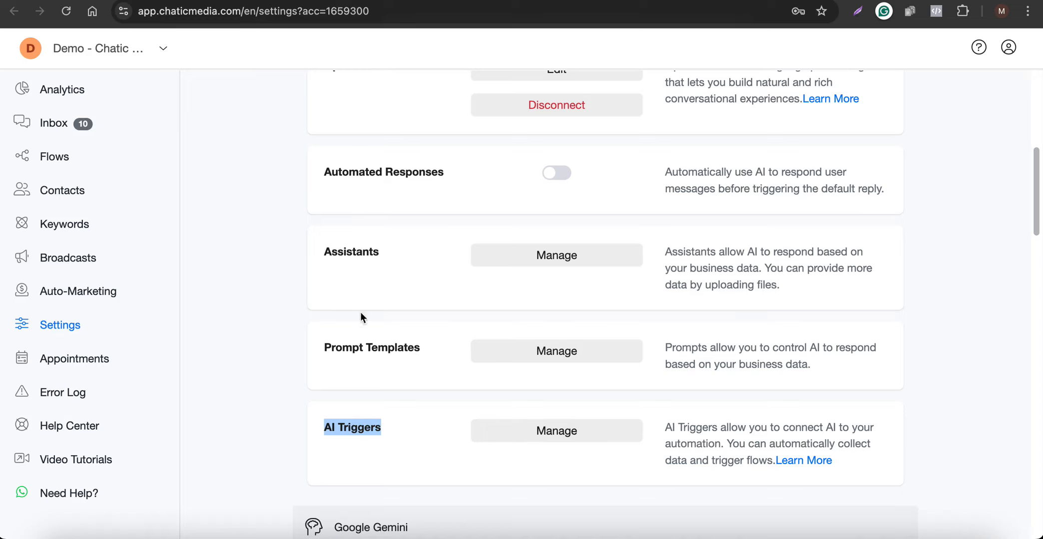
pyautogui.scroll(3, 360, 312)
pyautogui.scroll(2, 365, 339)
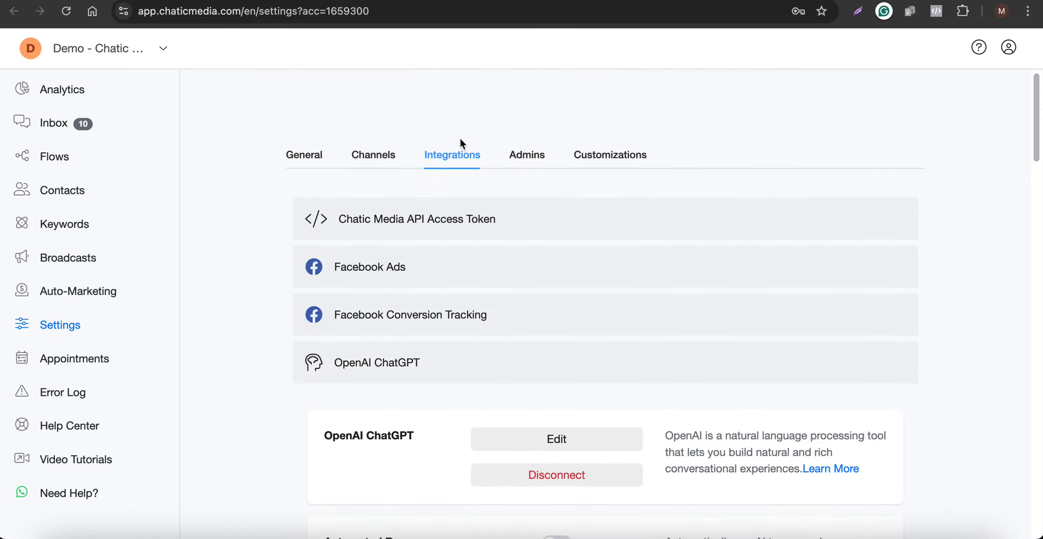
pyautogui.scroll(-7, 452, 230)
pyautogui.scroll(4, 411, 438)
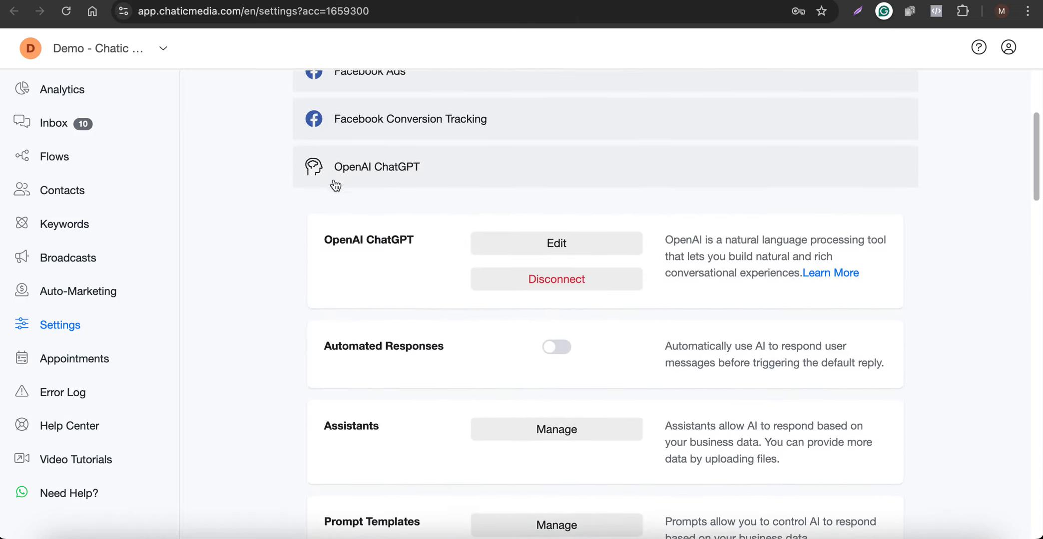
pyautogui.scroll(-4, 340, 324)
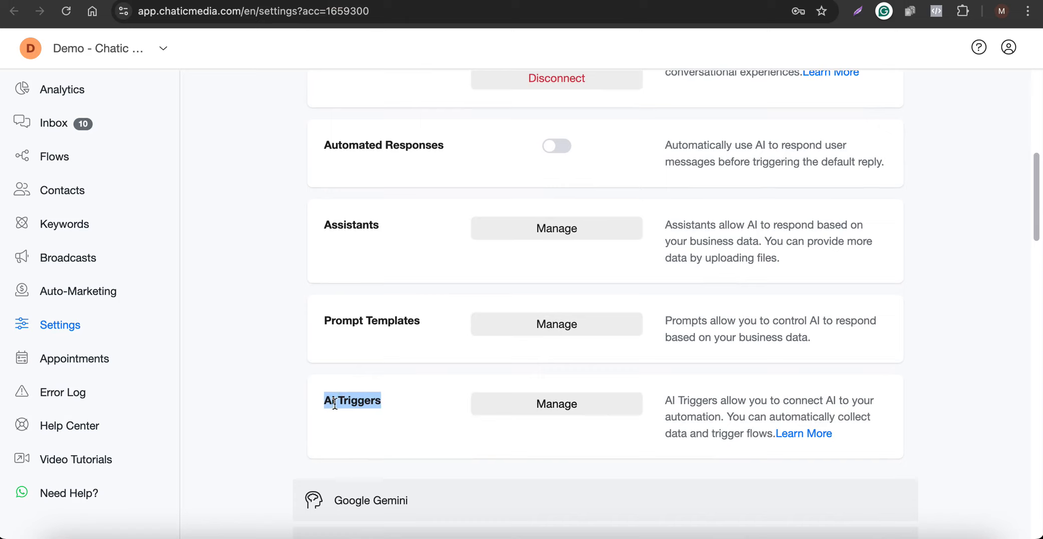
pyautogui.click(582, 407)
pyautogui.scroll(-8, 463, 320)
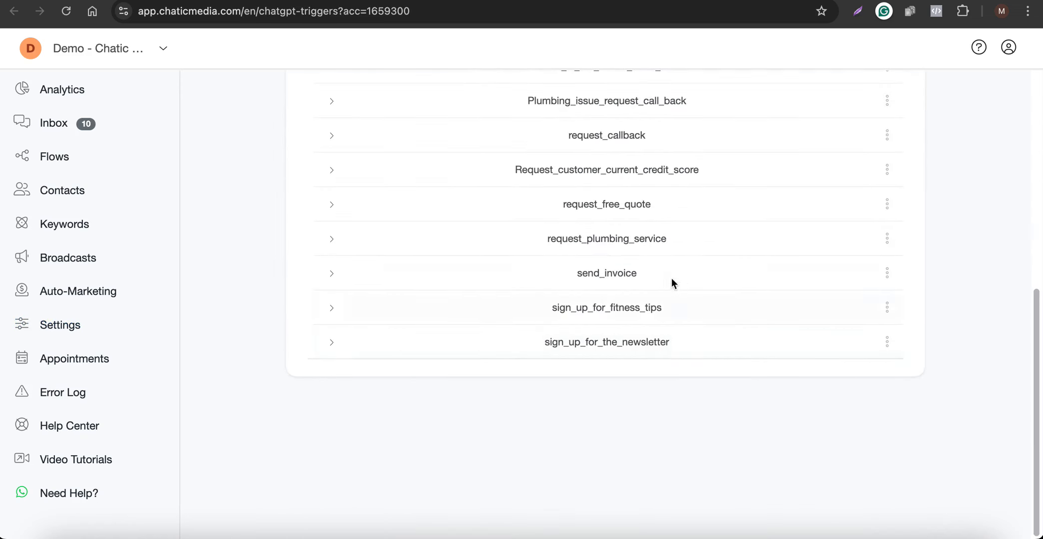
pyautogui.scroll(5, 626, 298)
pyautogui.scroll(-4, 603, 248)
pyautogui.moveTo(512, 421); pyautogui.dragTo(718, 422)
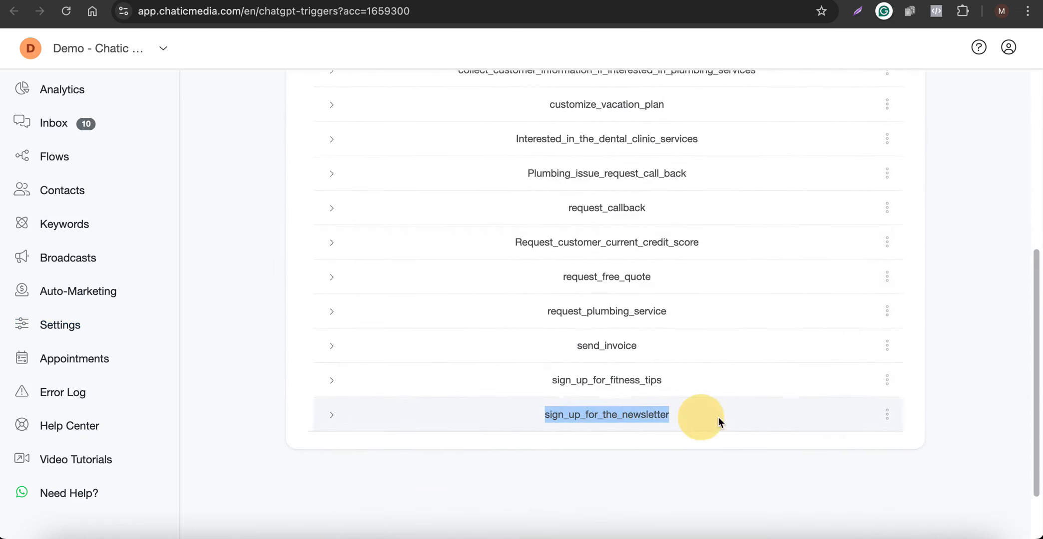
pyautogui.click(688, 475)
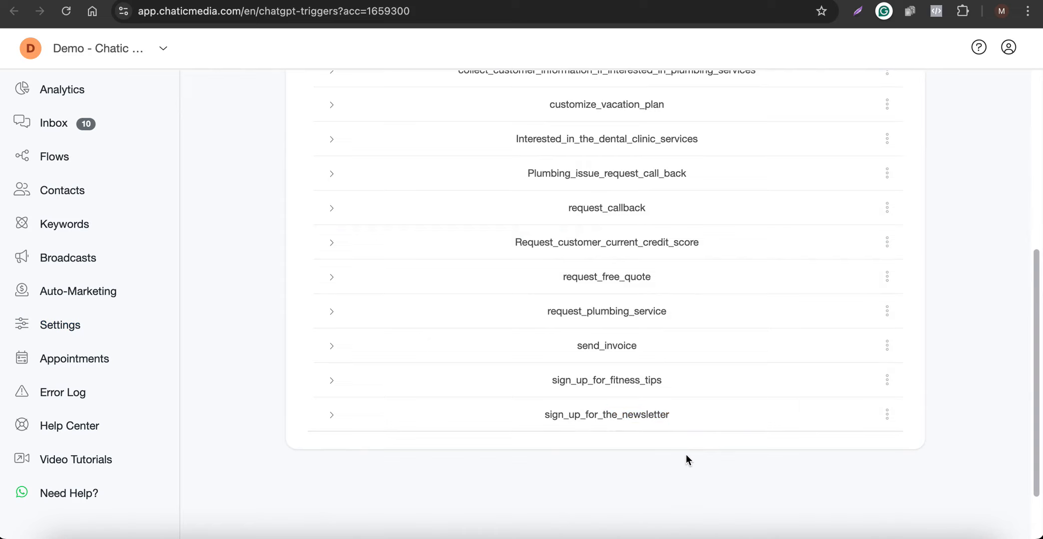
pyautogui.click(887, 414)
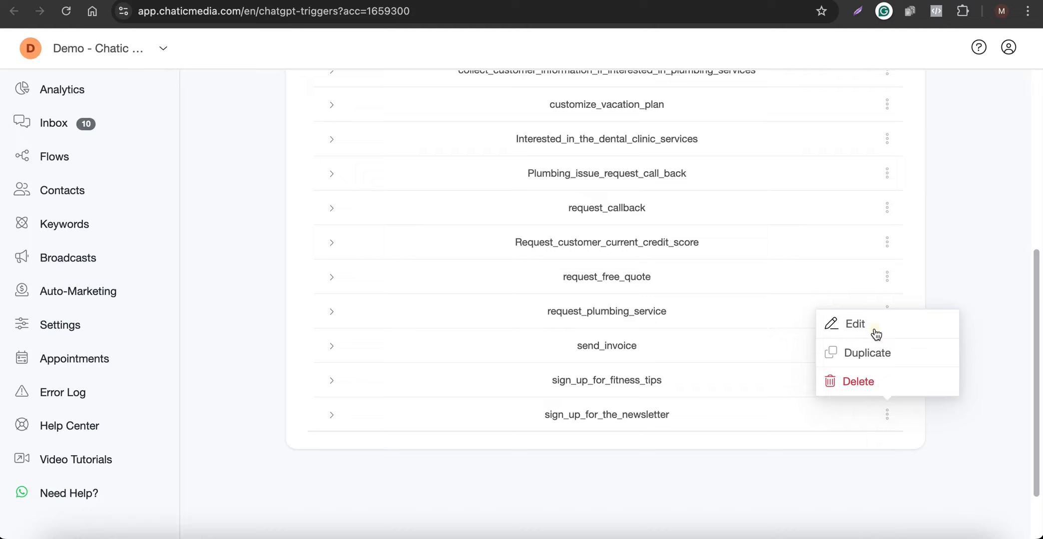
pyautogui.click(876, 333)
pyautogui.moveTo(518, 144); pyautogui.dragTo(368, 136)
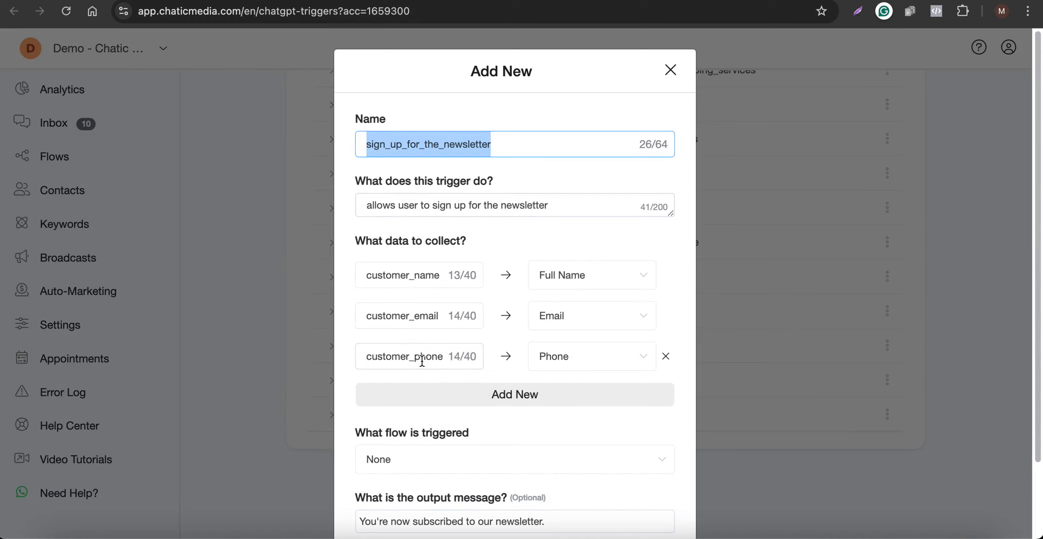
pyautogui.scroll(-3, 407, 462)
pyautogui.click(422, 495)
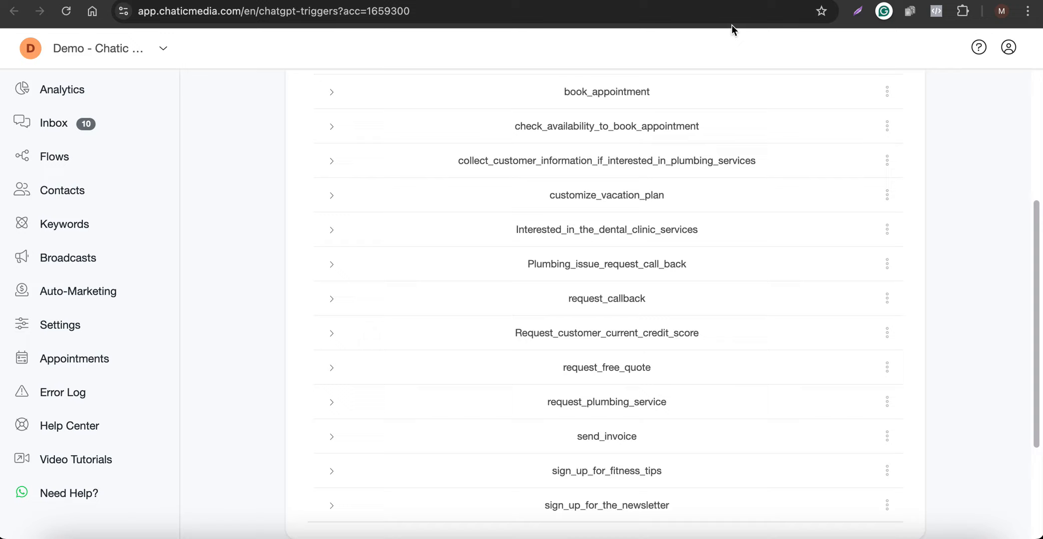
pyautogui.scroll(-3, 675, 416)
pyautogui.click(886, 382)
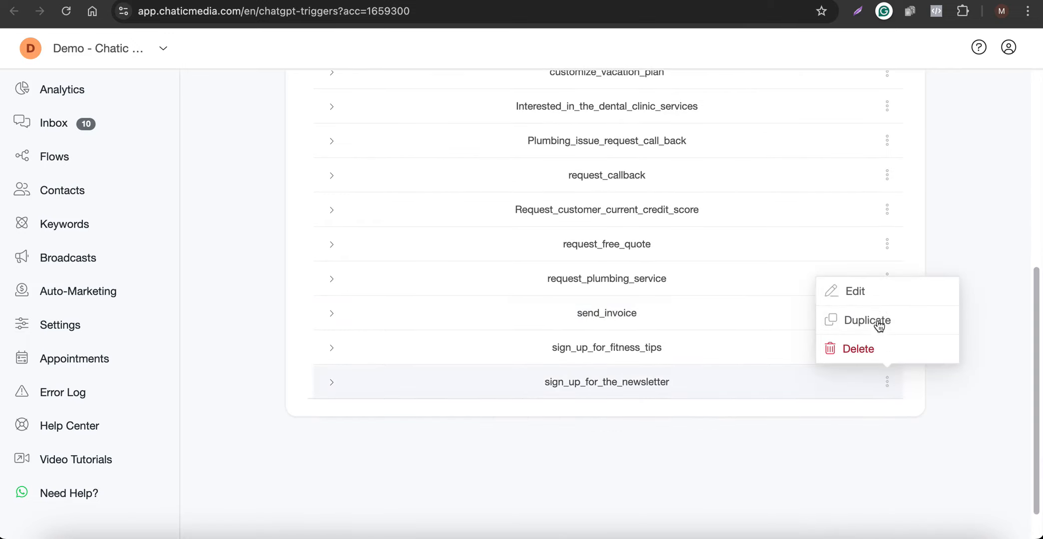
pyautogui.click(864, 293)
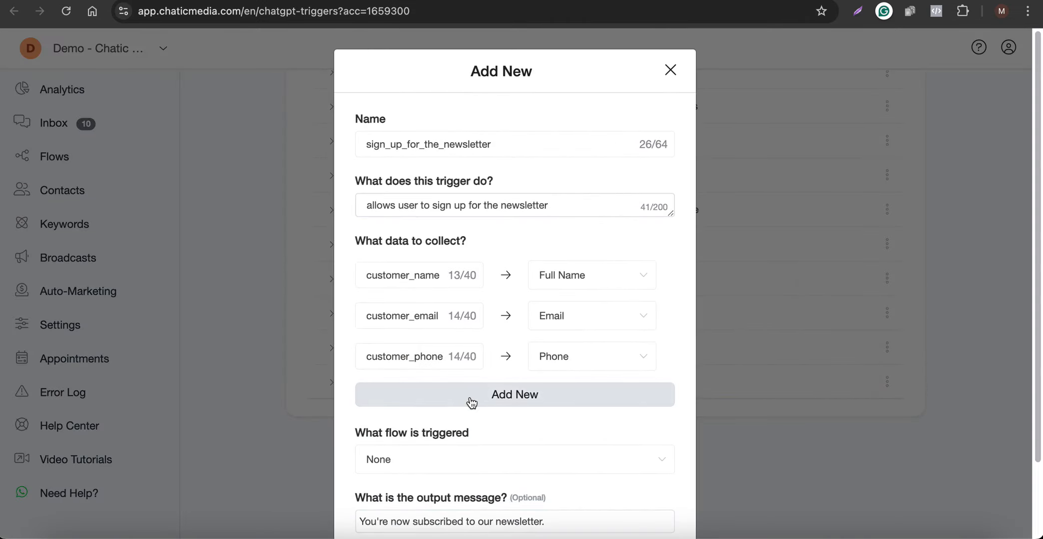
pyautogui.scroll(-2, 480, 400)
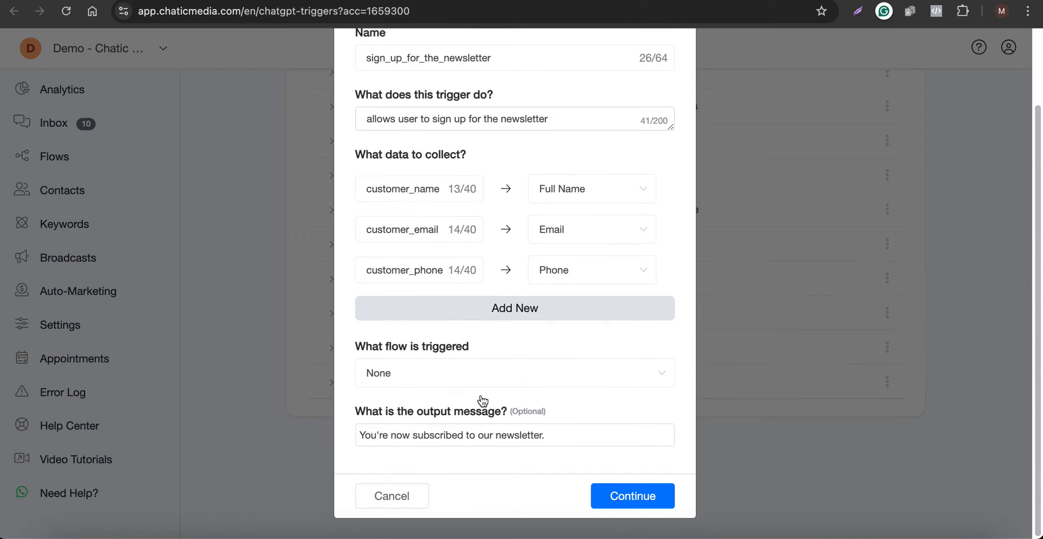
pyautogui.click(404, 505)
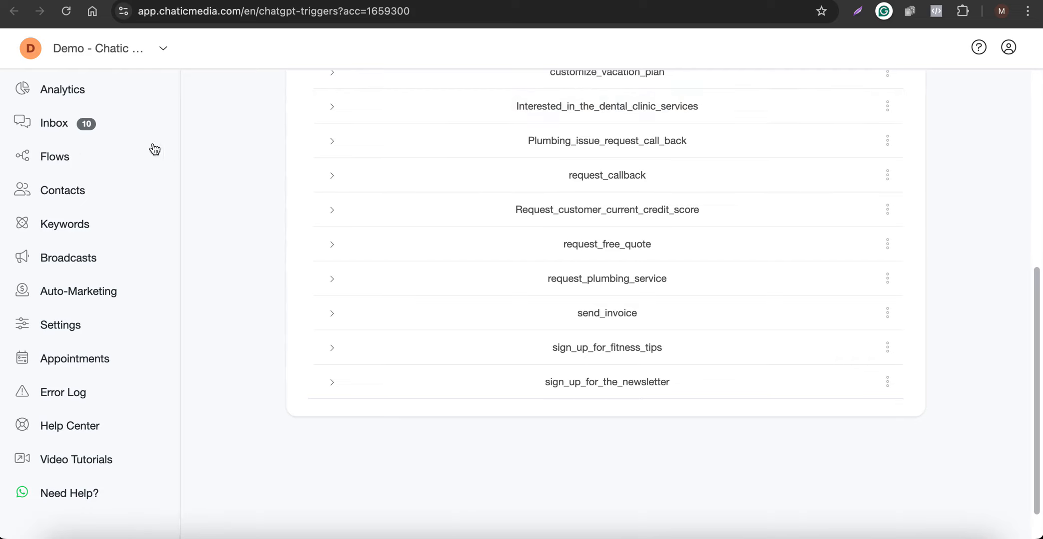
# Add a Text custom field named 'type of legal service' under Flows > Custom Fields.
pyautogui.click(58, 160)
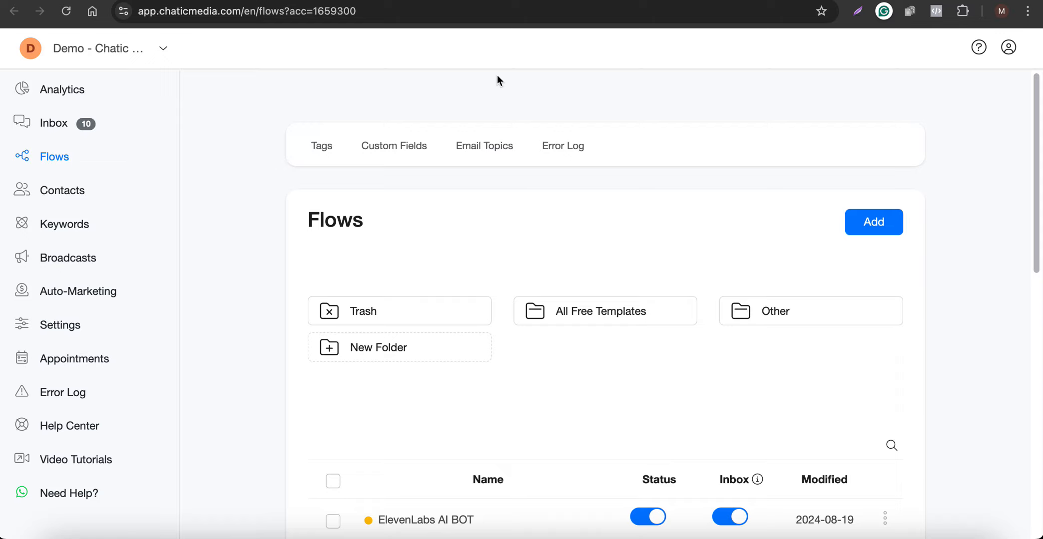
pyautogui.click(406, 148)
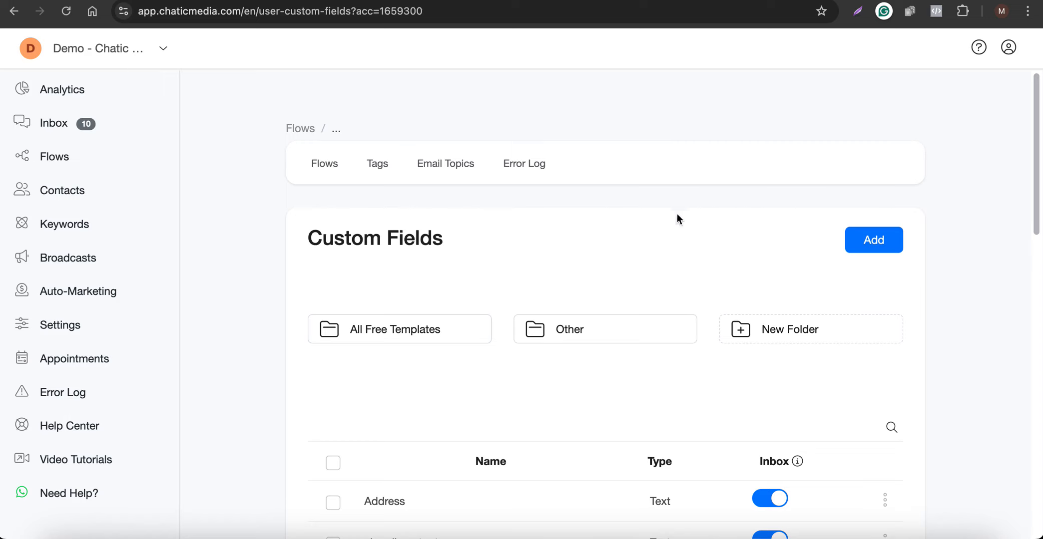
pyautogui.click(859, 245)
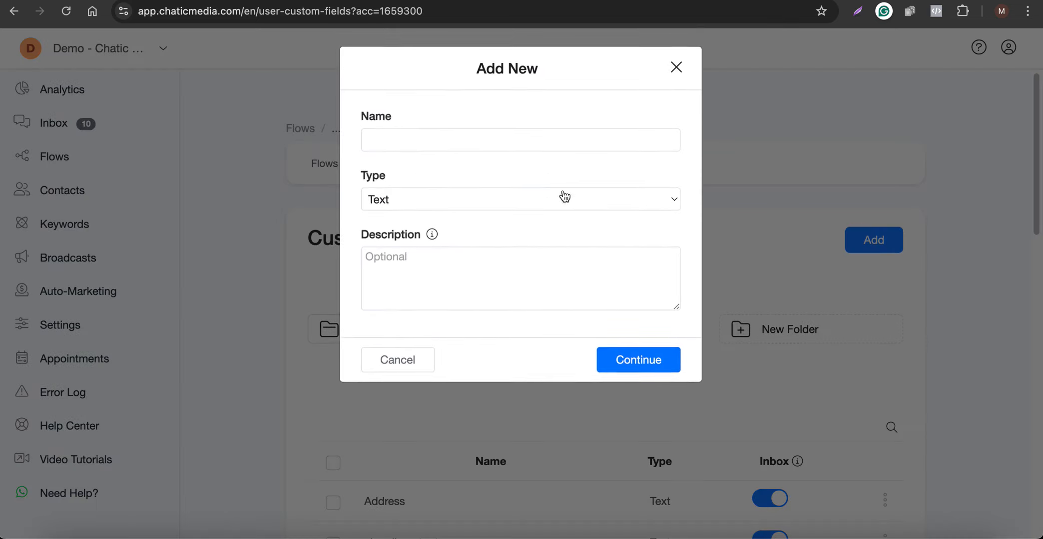
pyautogui.click(407, 143)
pyautogui.write('TYPE O')
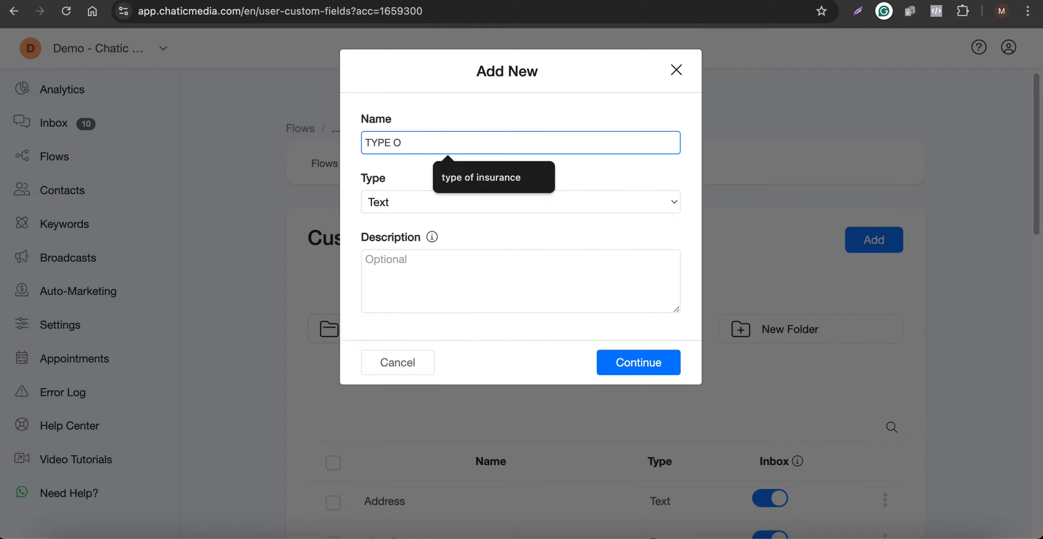
pyautogui.press('BackSpace')
pyautogui.press('BackSpace')
pyautogui.press('BackSpace')
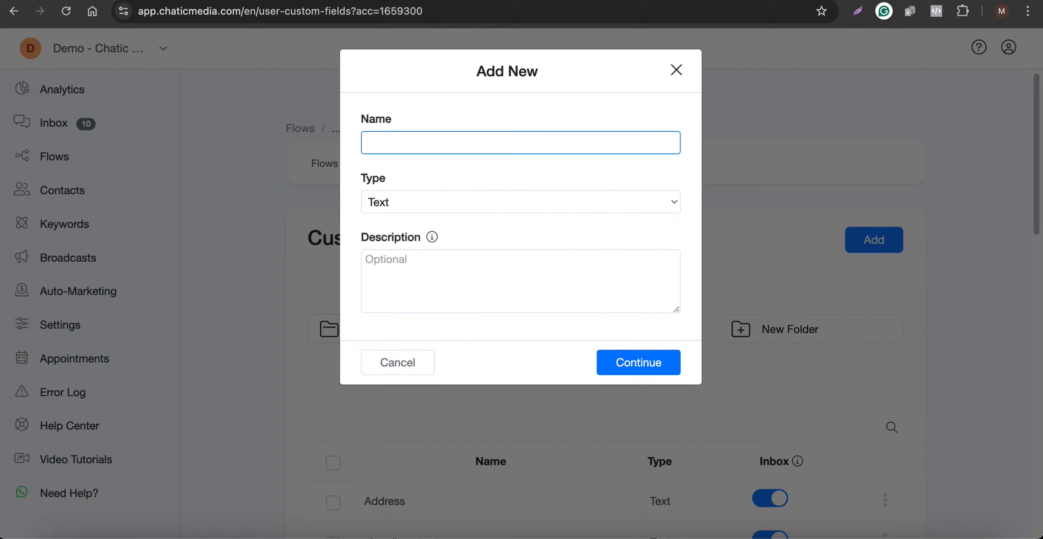
pyautogui.write('type of legal service')
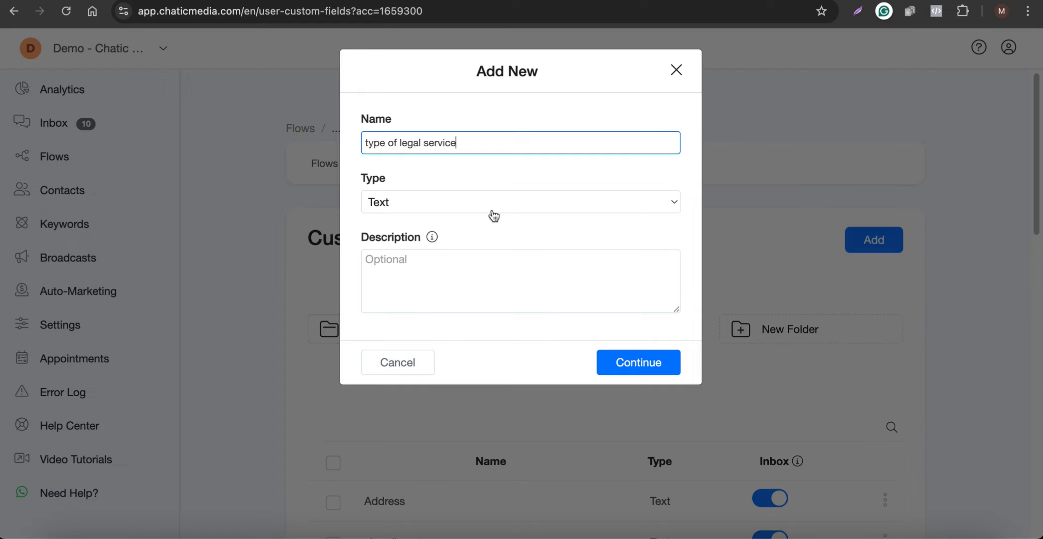
pyautogui.click(625, 361)
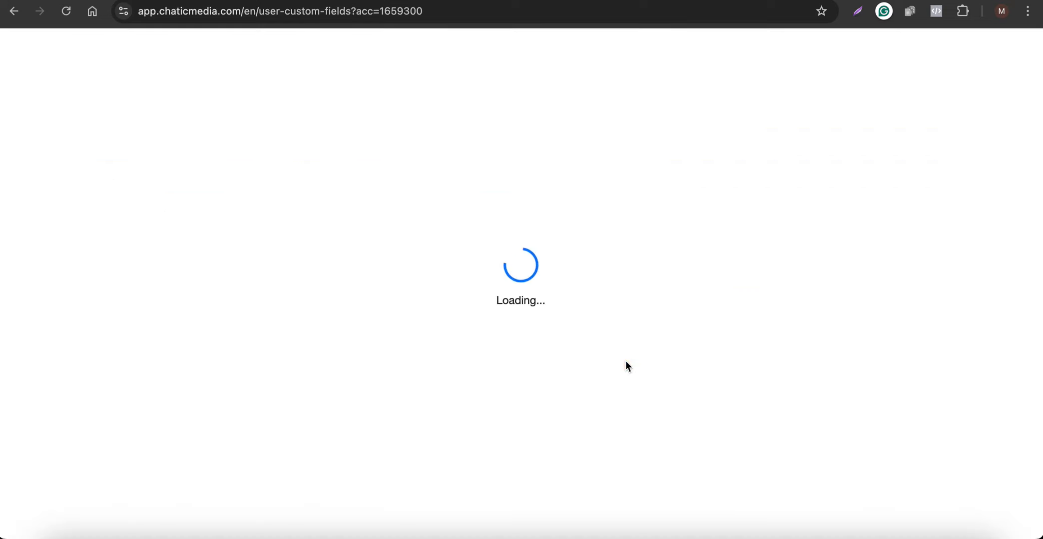
pyautogui.click(534, 343)
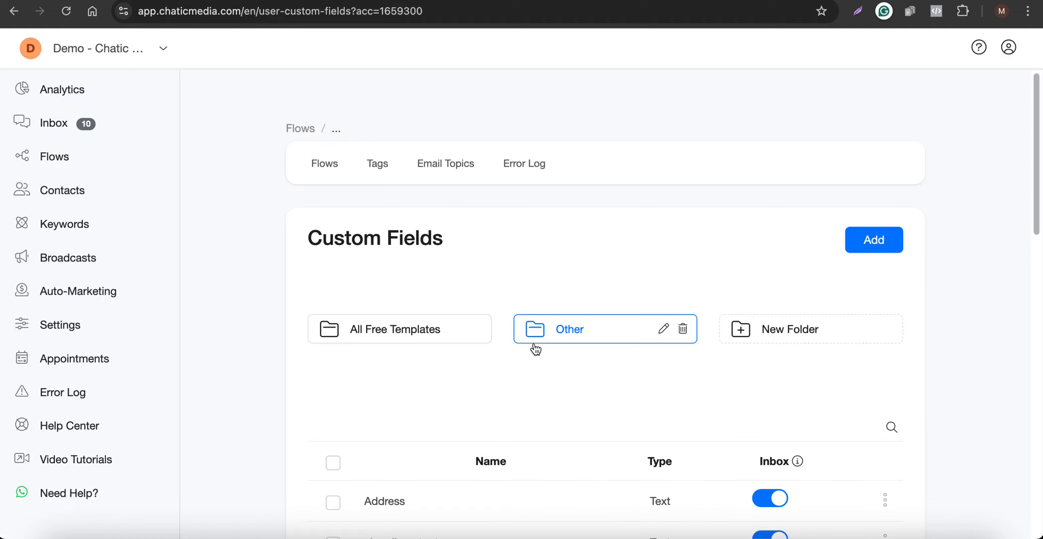
# Reload the AI triggers page and duplicate the newsletter trigger.
pyautogui.click(408, 1)
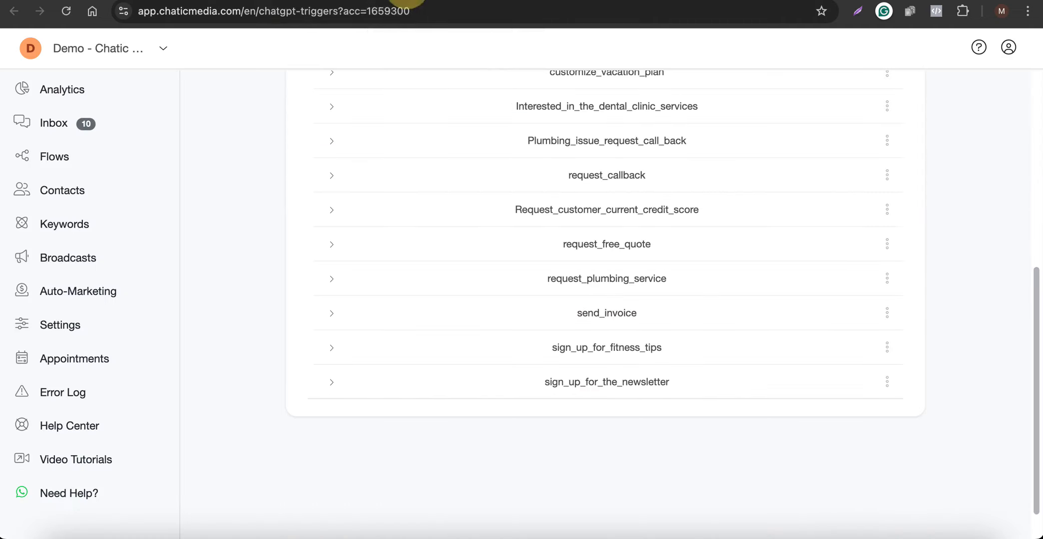
pyautogui.click(68, 17)
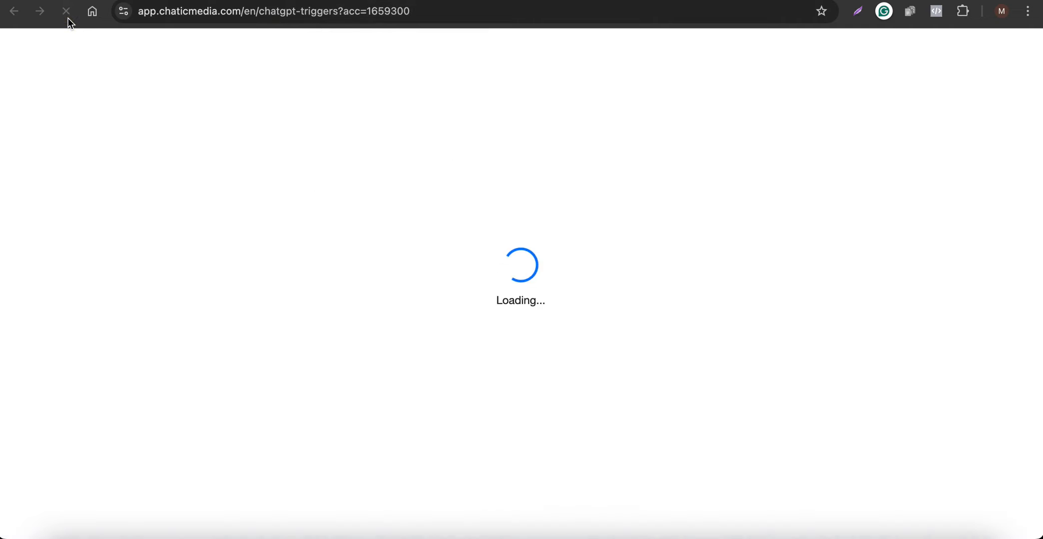
pyautogui.scroll(-8, 625, 401)
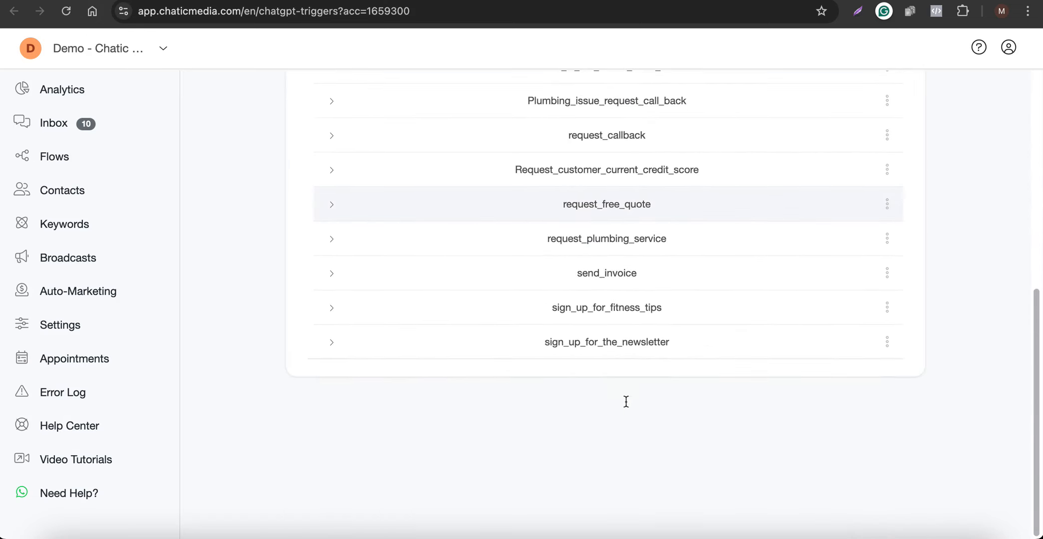
pyautogui.click(887, 343)
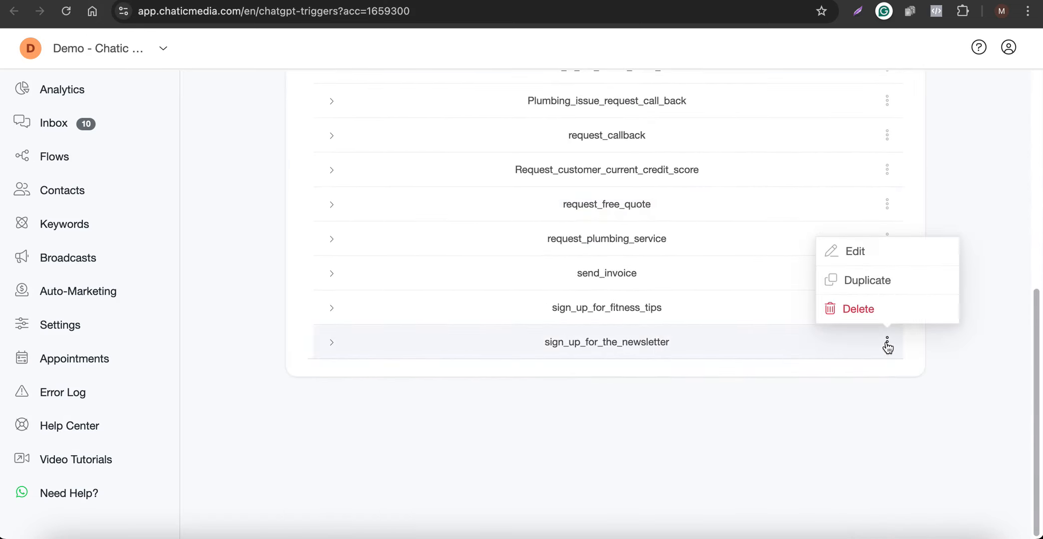
pyautogui.click(870, 288)
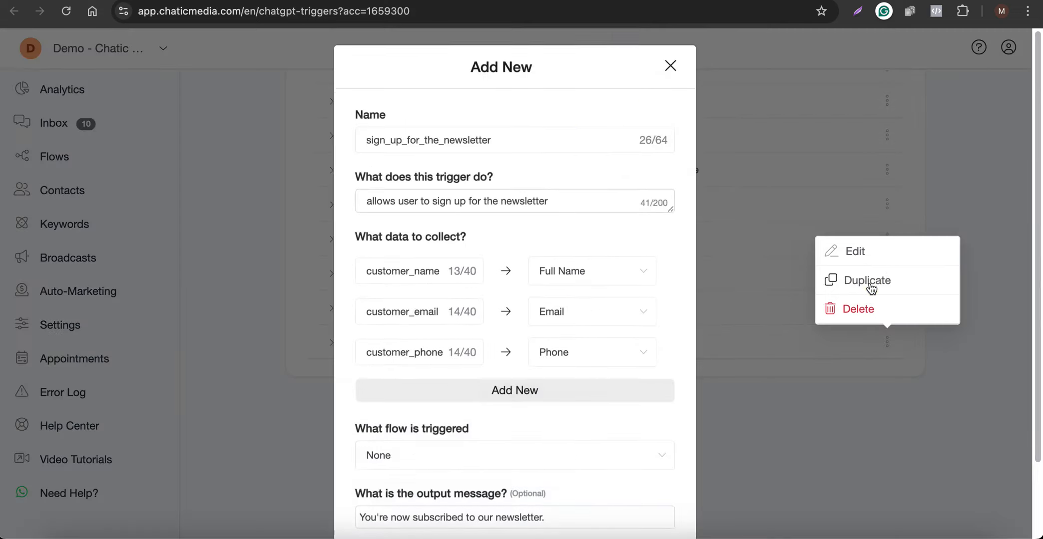
# Rename the copied trigger to request_a_legal_service and put that name into its description.
pyautogui.moveTo(518, 143); pyautogui.dragTo(217, 129)
pyautogui.write('request_a')
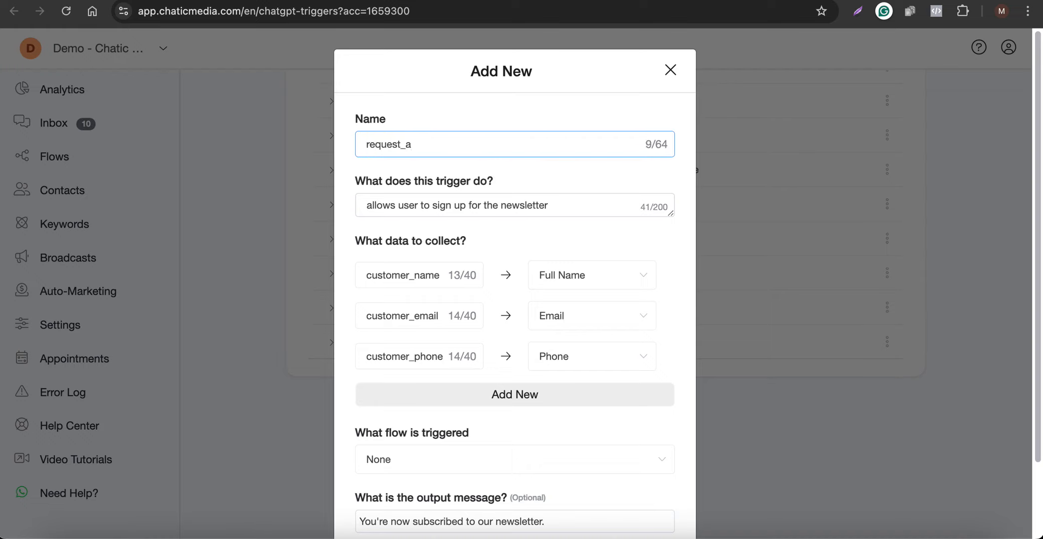
pyautogui.write('_legal_service')
pyautogui.press('super+a')
pyautogui.press('super+c')
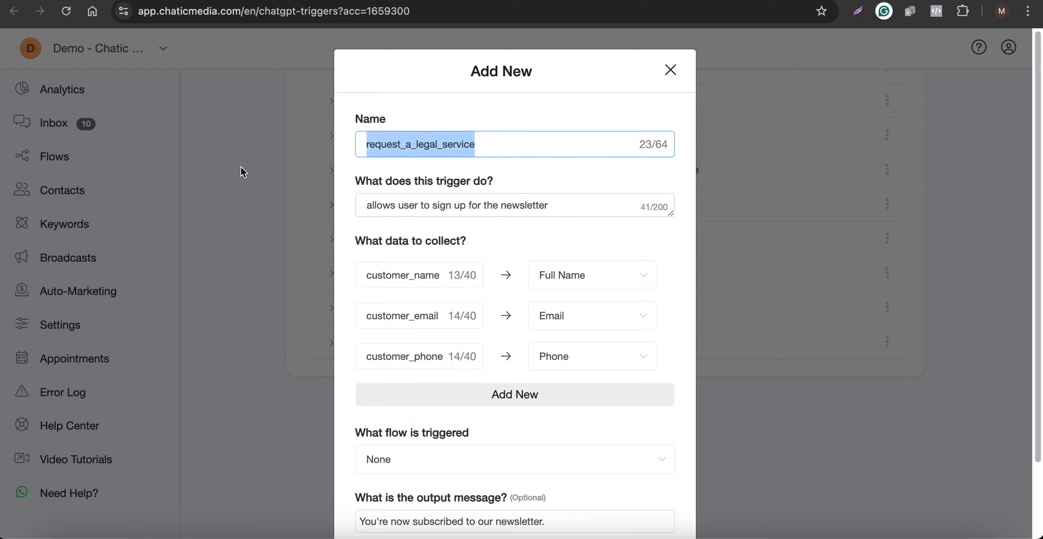
pyautogui.moveTo(402, 205); pyautogui.dragTo(579, 205)
pyautogui.click(484, 210)
pyautogui.moveTo(433, 209); pyautogui.dragTo(617, 207)
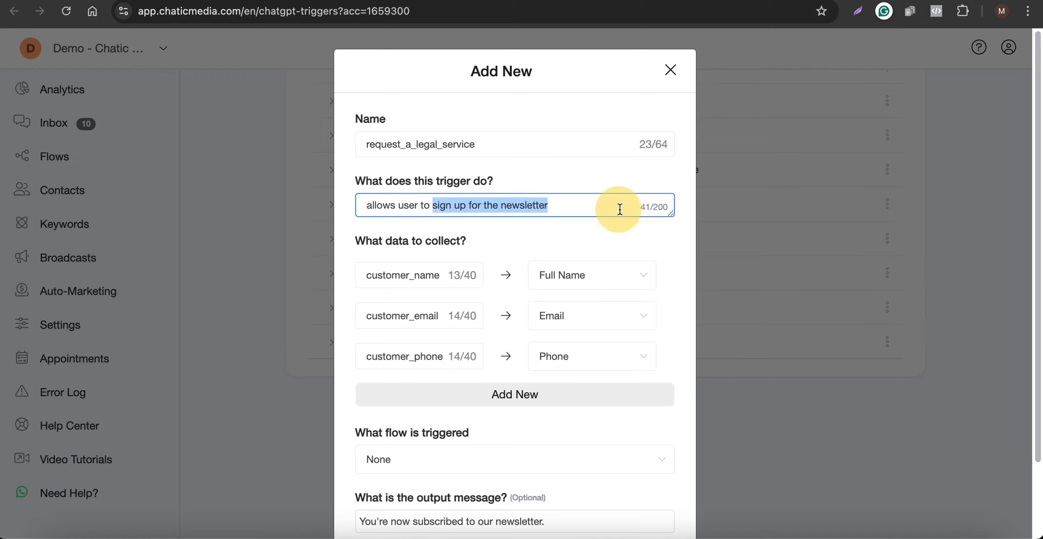
pyautogui.press('super+v')
# Add a 'type of legal service' data row mapped to the type of legal service custom field.
pyautogui.moveTo(413, 273)
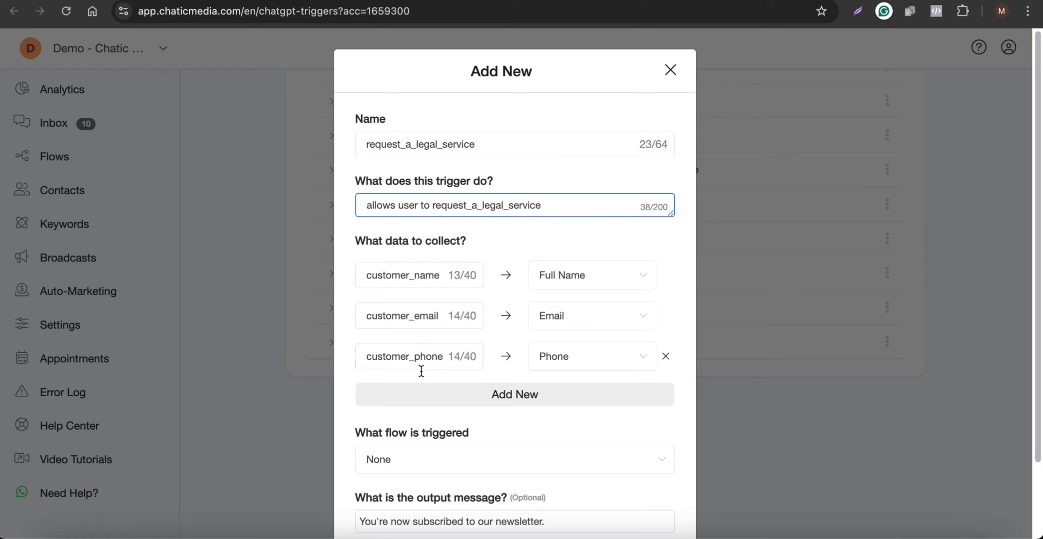
pyautogui.click(421, 394)
pyautogui.click(381, 396)
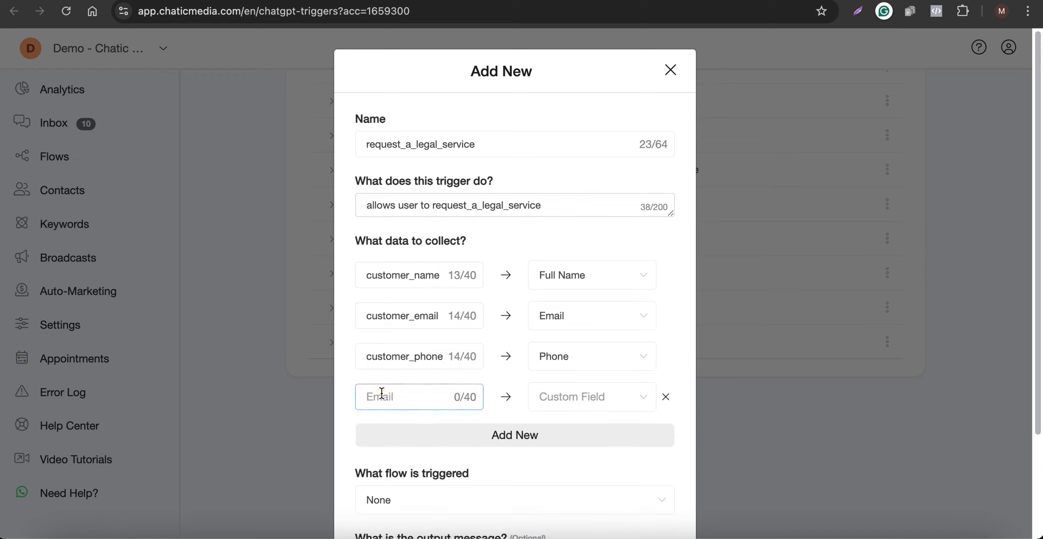
pyautogui.write('type of legal serv')
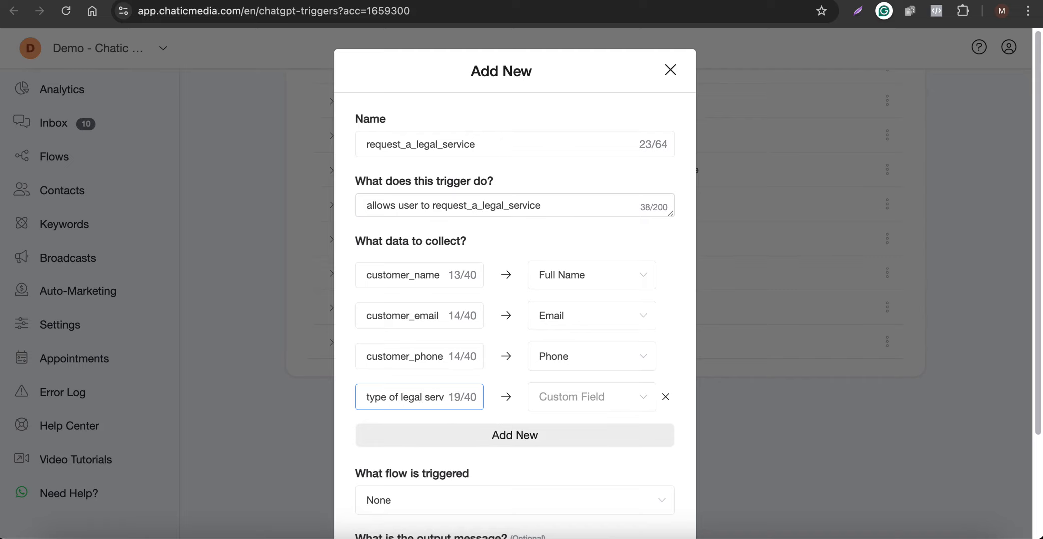
pyautogui.click(540, 397)
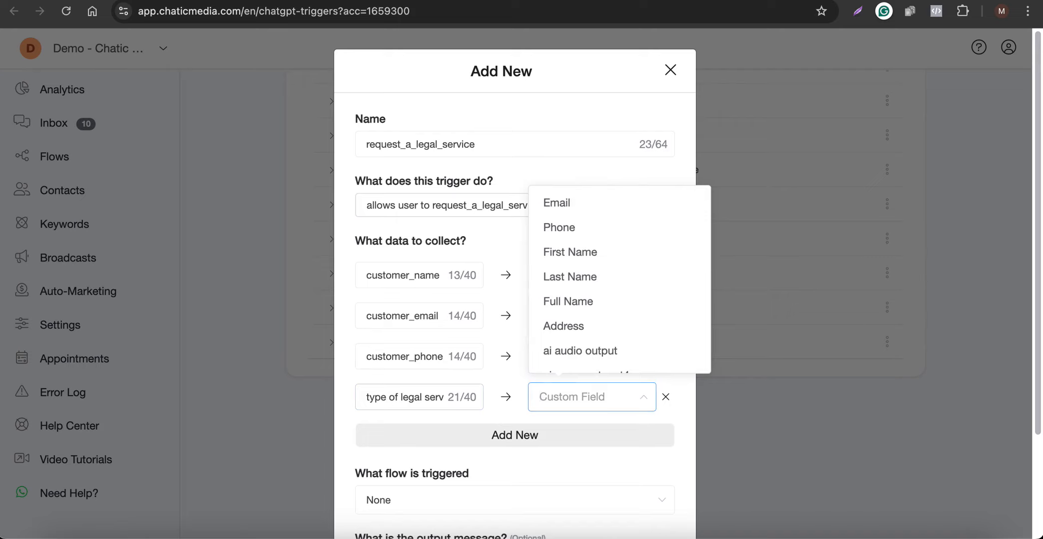
pyautogui.write('lega')
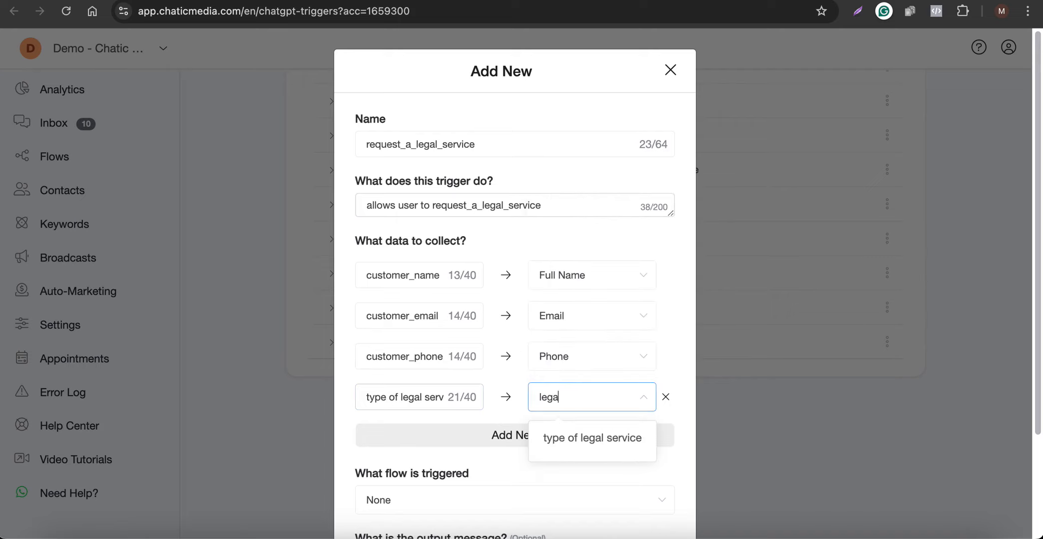
pyautogui.click(580, 442)
pyautogui.scroll(-3, 554, 439)
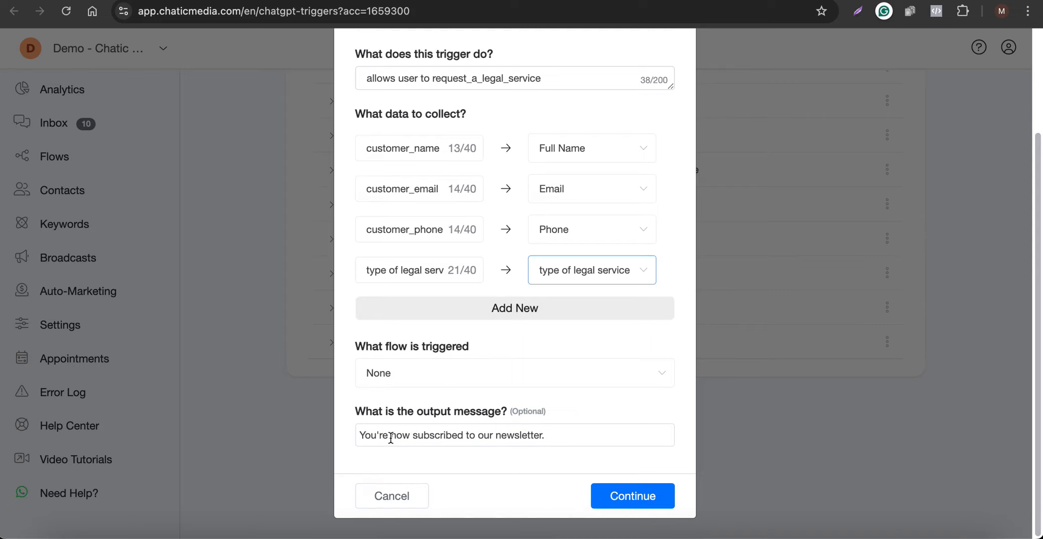
# Set the output message to 'Thanks for your details. One of our customer support agent will contact you soon.' and save.
pyautogui.moveTo(582, 433); pyautogui.dragTo(291, 440)
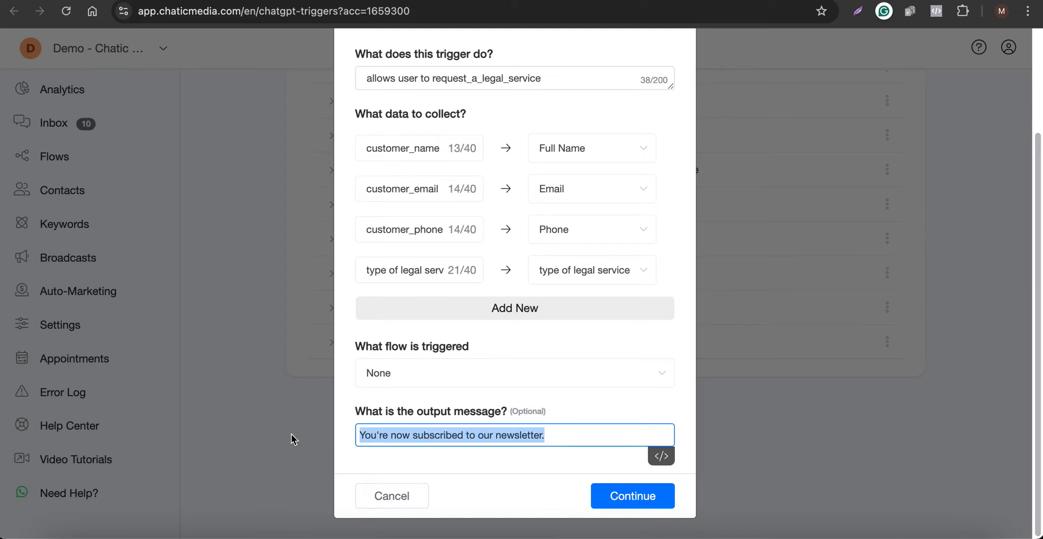
pyautogui.press('fn')
pyautogui.press('fn')
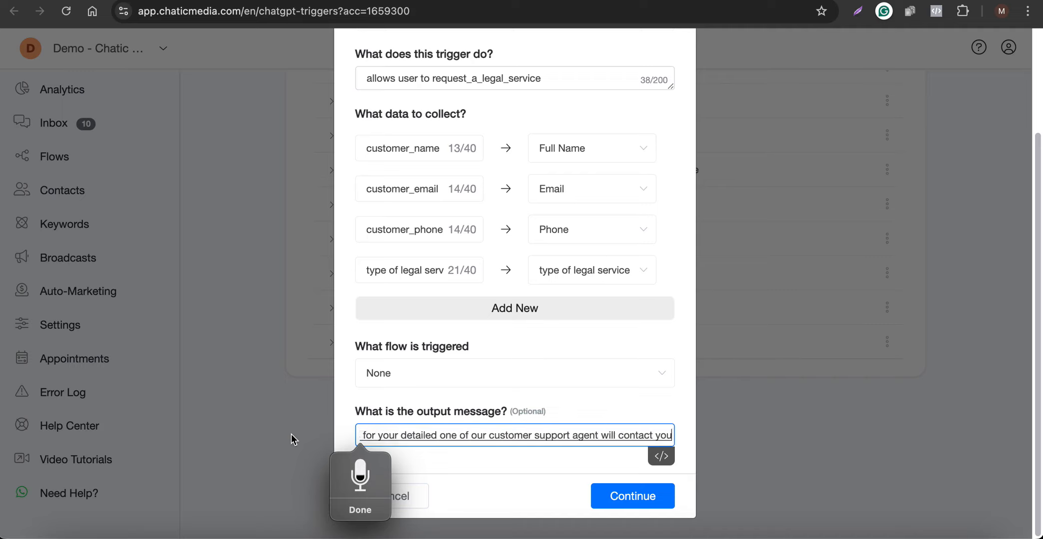
pyautogui.write('.')
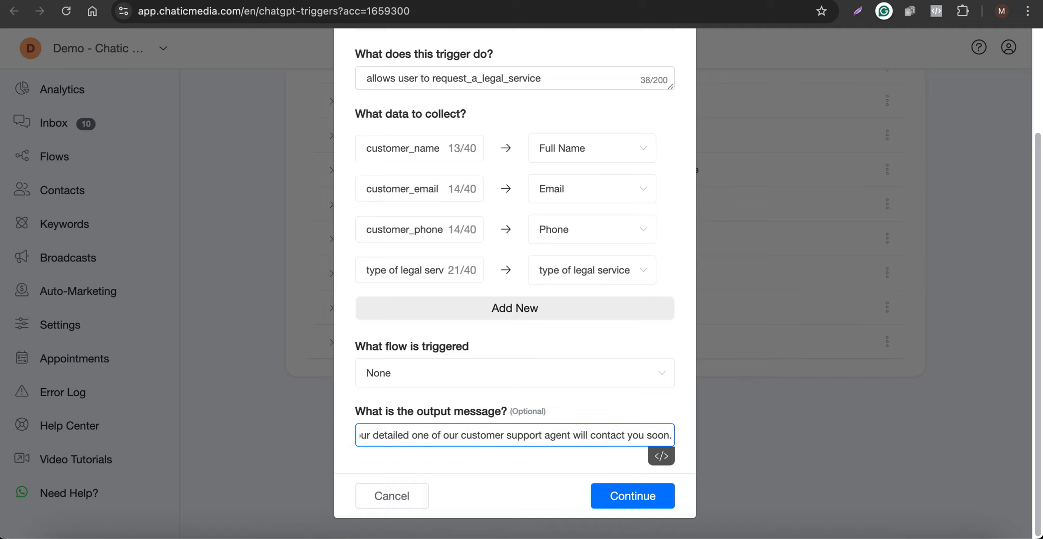
pyautogui.hscroll(-2, 434, 436)
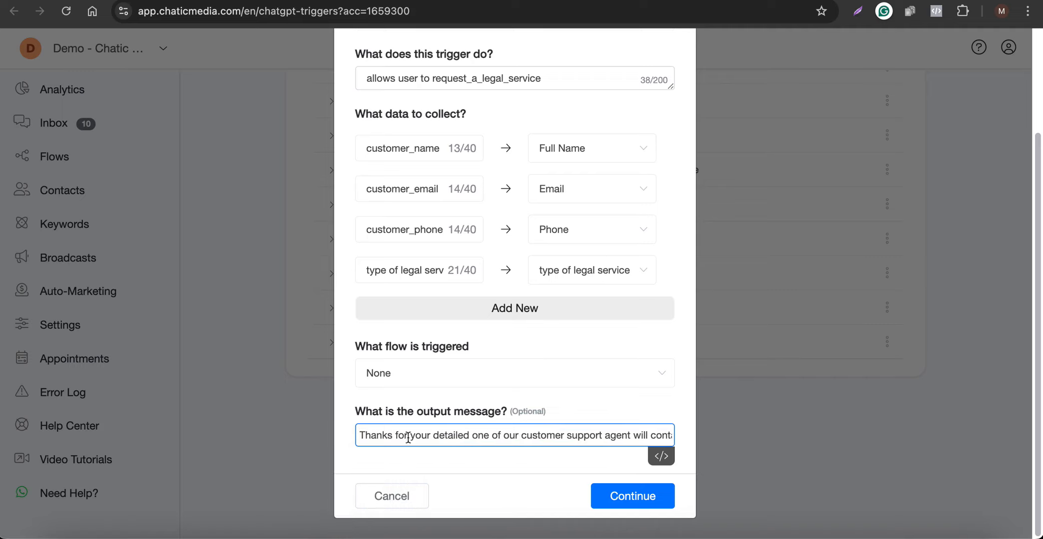
pyautogui.doubleClick(460, 436)
pyautogui.write('details')
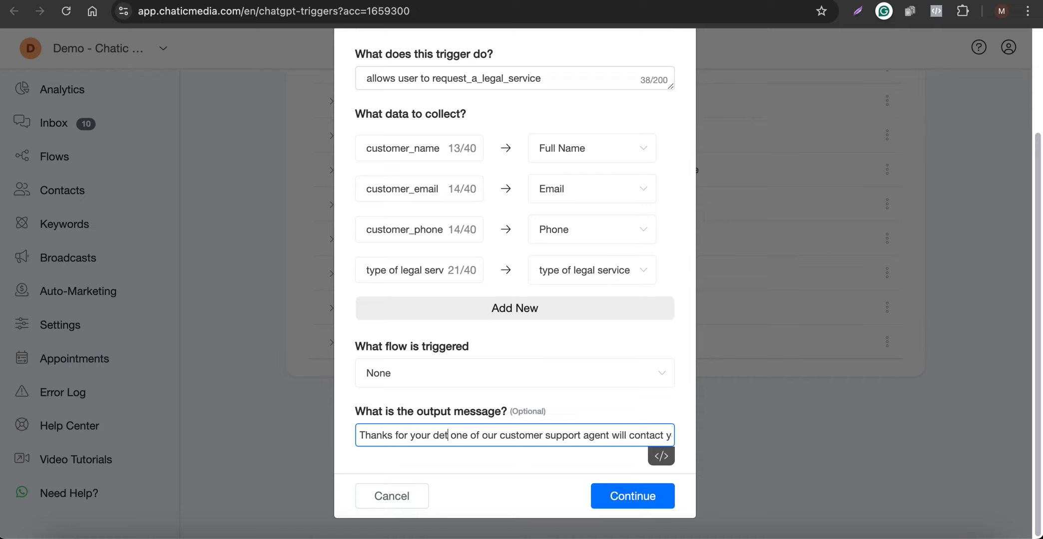
pyautogui.write('.')
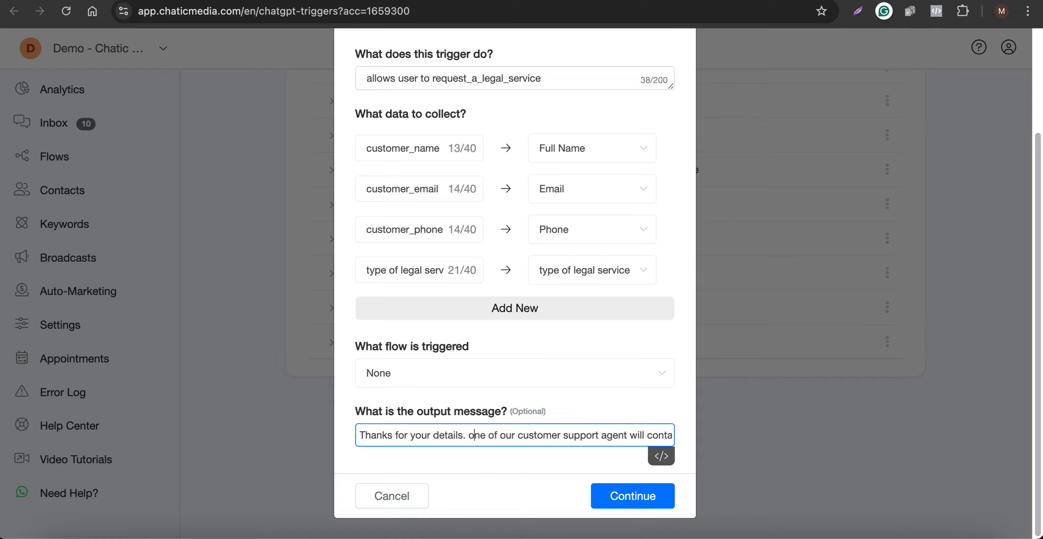
pyautogui.press('BackSpace')
pyautogui.write('O')
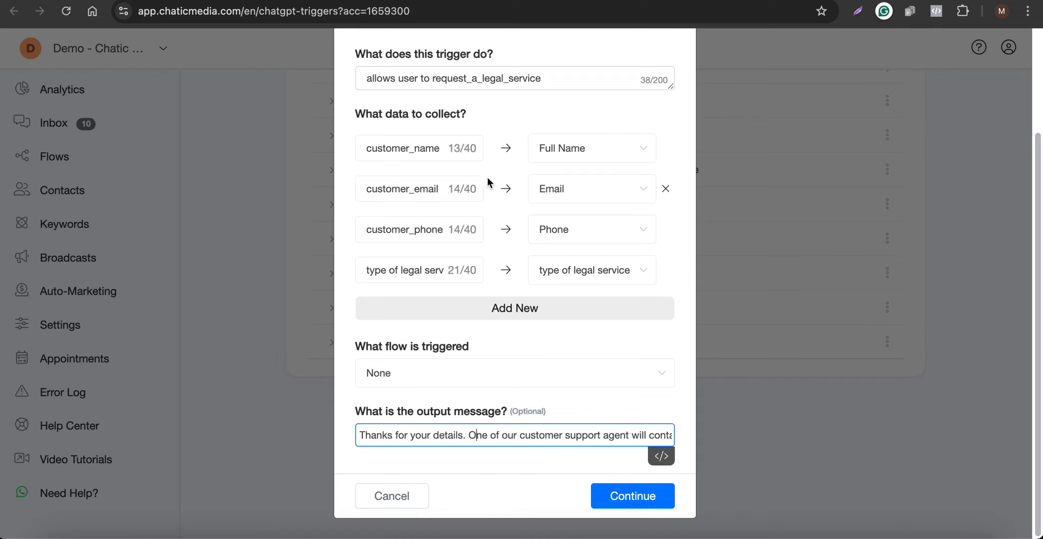
pyautogui.hscroll(2, 409, 437)
pyautogui.hscroll(-3, 409, 436)
pyautogui.hscroll(3, 430, 435)
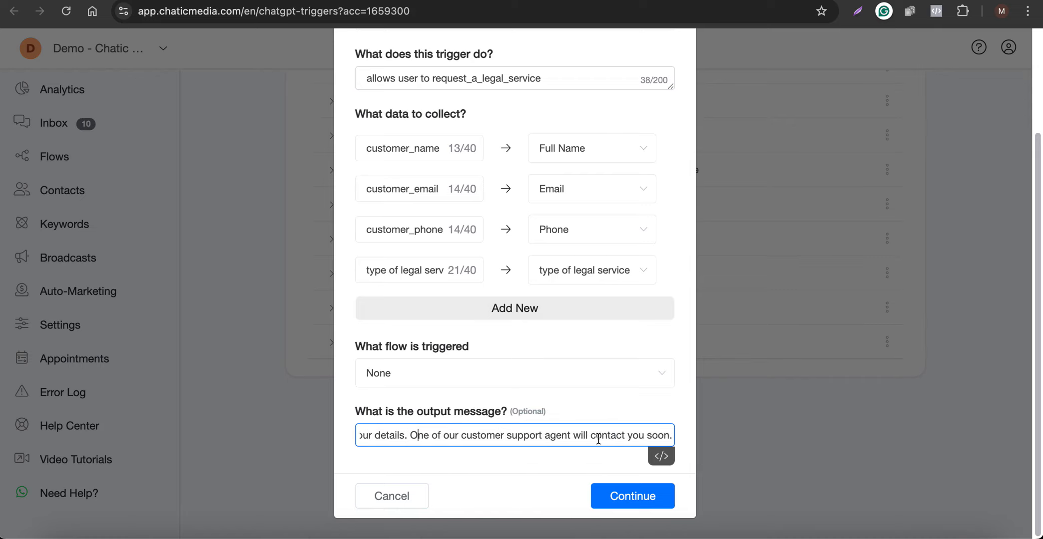
pyautogui.moveTo(545, 436); pyautogui.dragTo(682, 438)
pyautogui.click(625, 499)
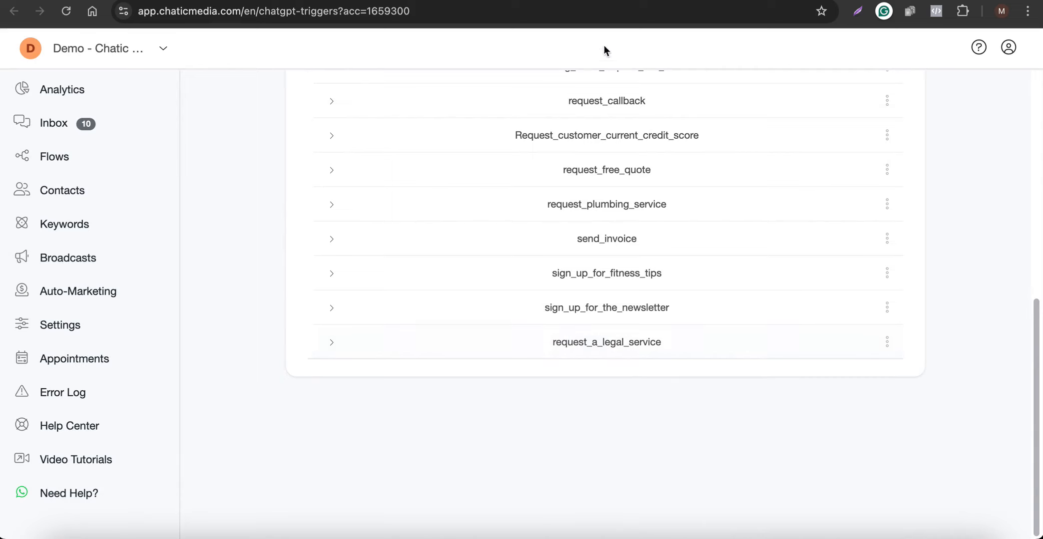
# Reload the law firm bot's flow and open the Business Information step's OpenAI settings.
pyautogui.click(602, 1)
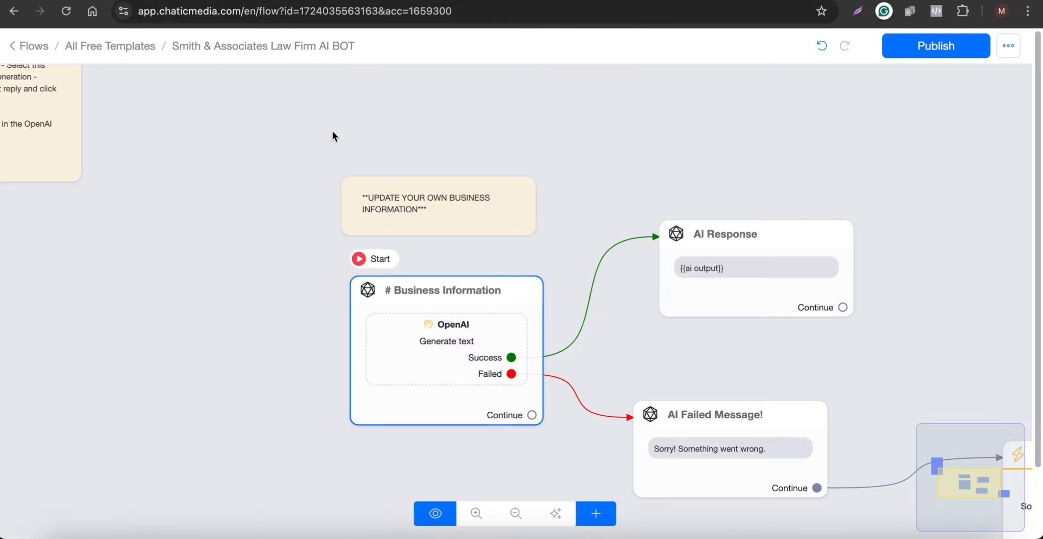
pyautogui.click(66, 12)
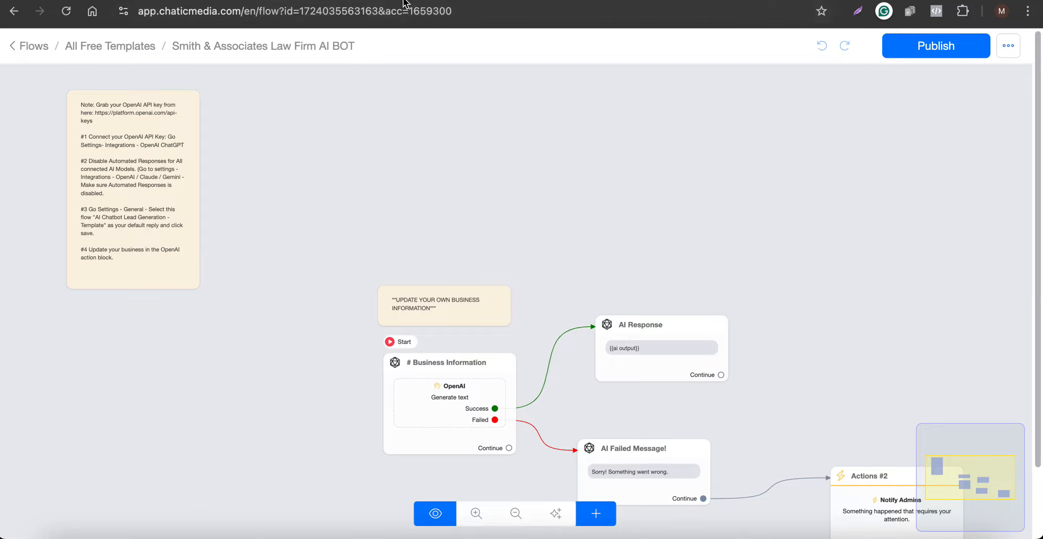
pyautogui.click(401, 0)
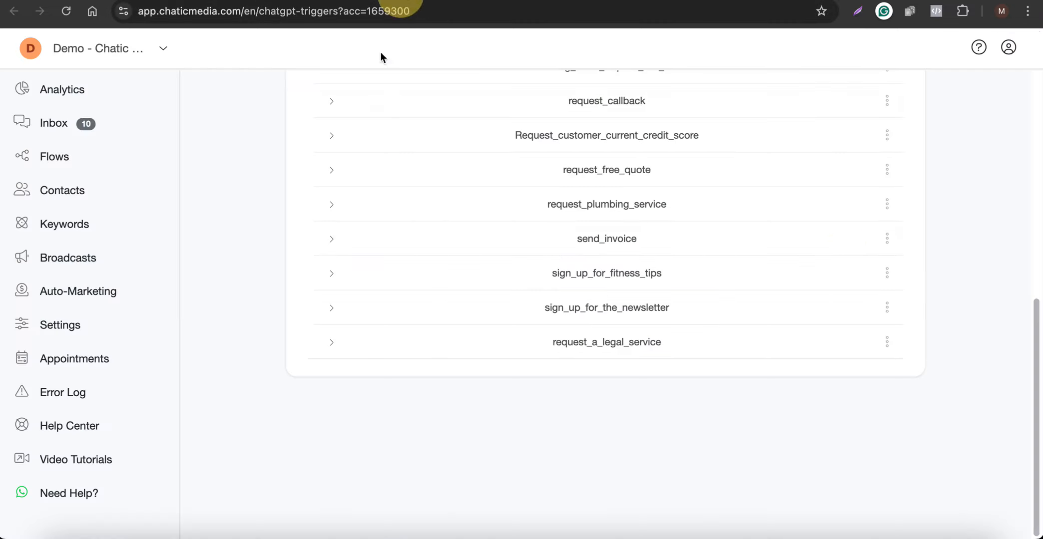
pyautogui.click(602, 0)
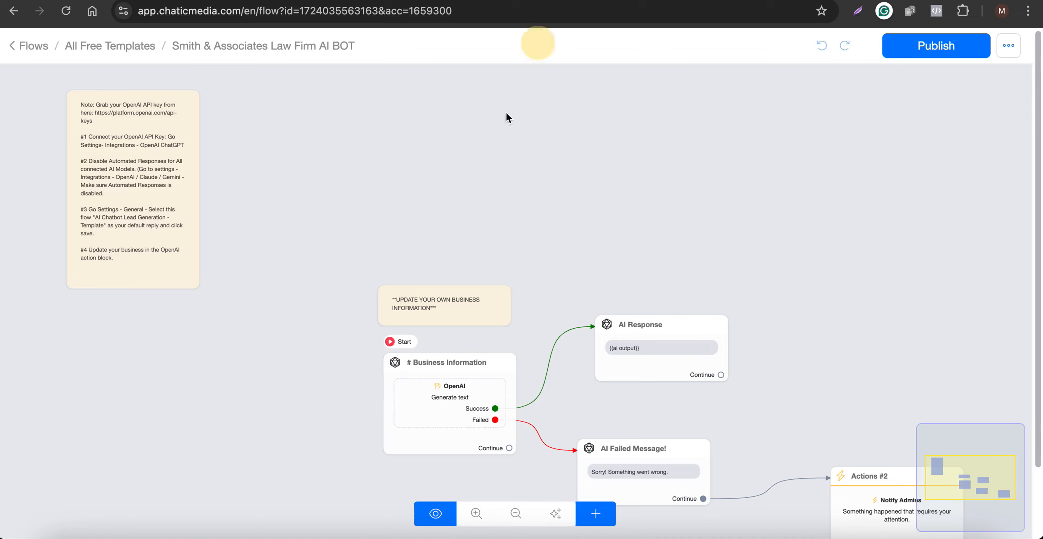
pyautogui.scroll(-3, 352, 344)
pyautogui.click(435, 396)
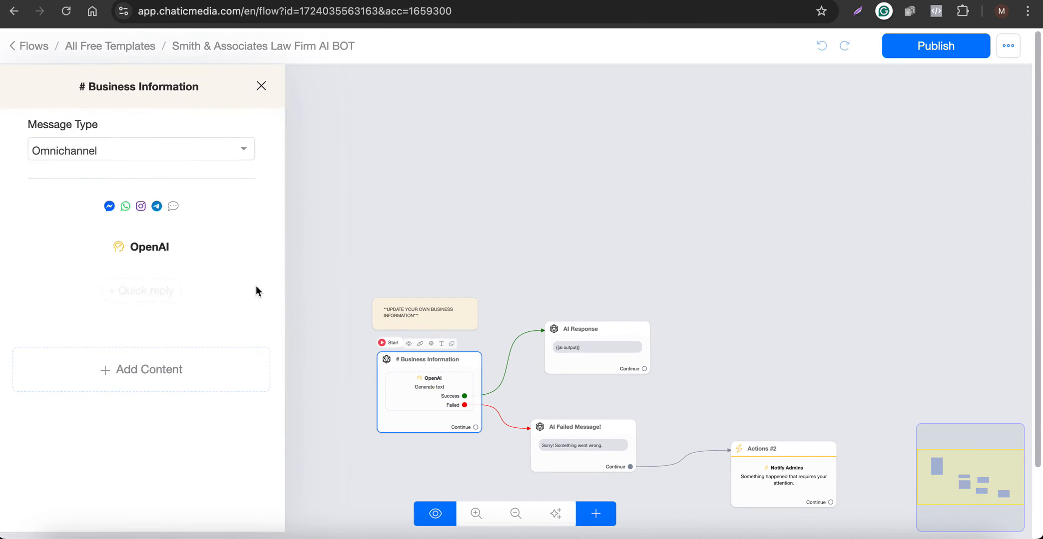
pyautogui.click(149, 254)
pyautogui.scroll(-4, 499, 295)
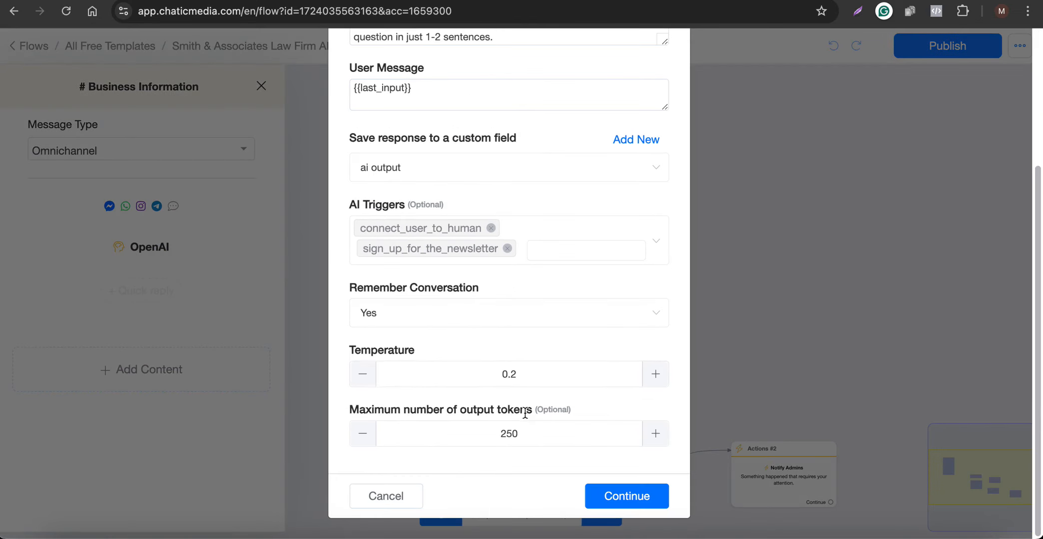
# Add request_a_legal_service as an AI trigger and remove sign_up_for_the_newsletter.
pyautogui.click(600, 250)
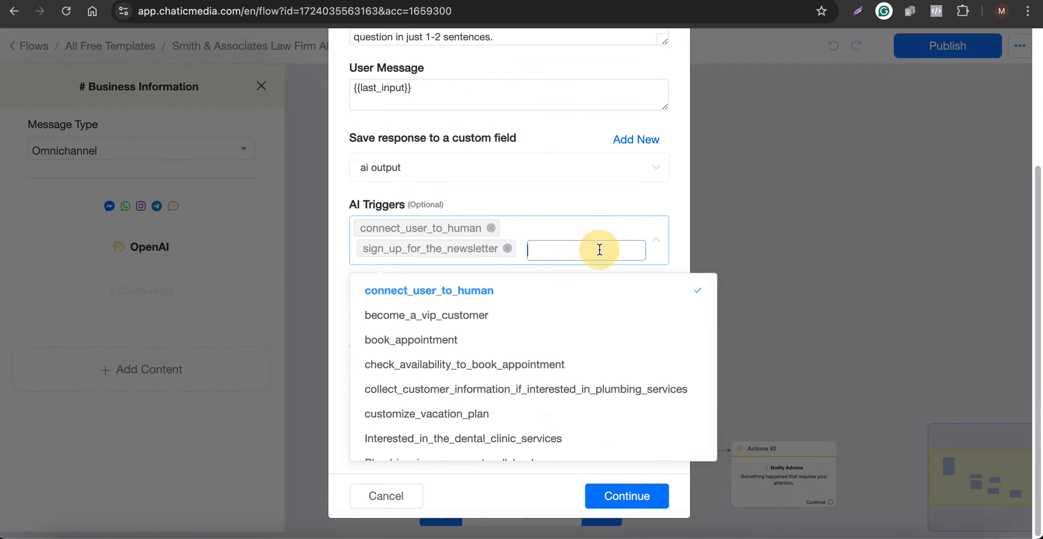
pyautogui.write('re')
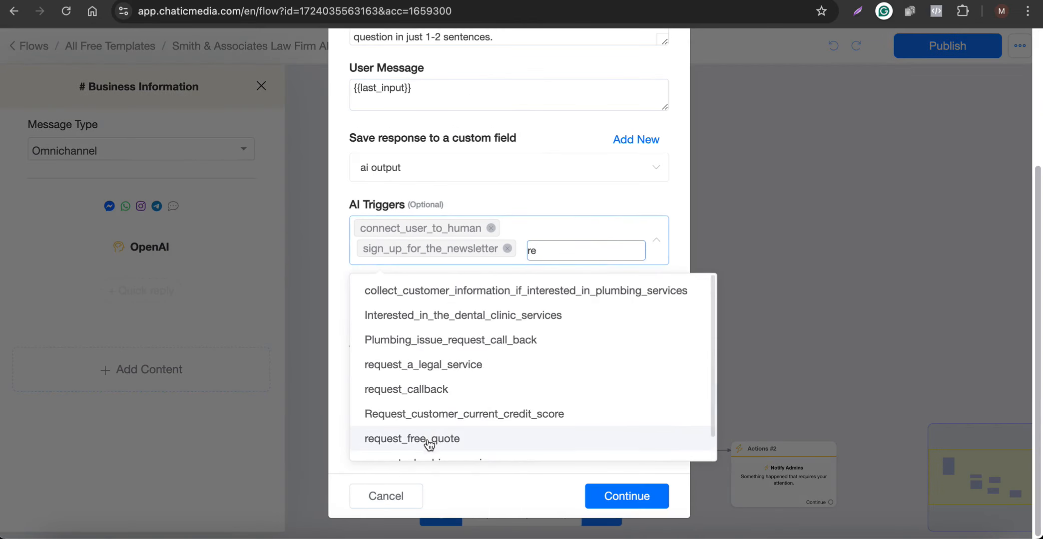
pyautogui.scroll(-2, 430, 434)
pyautogui.scroll(2, 428, 425)
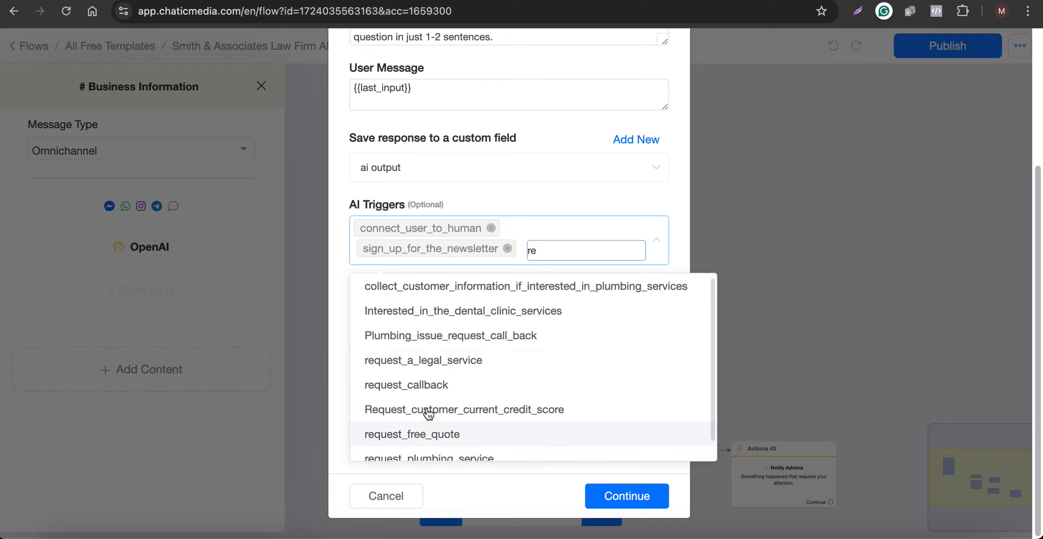
pyautogui.click(449, 364)
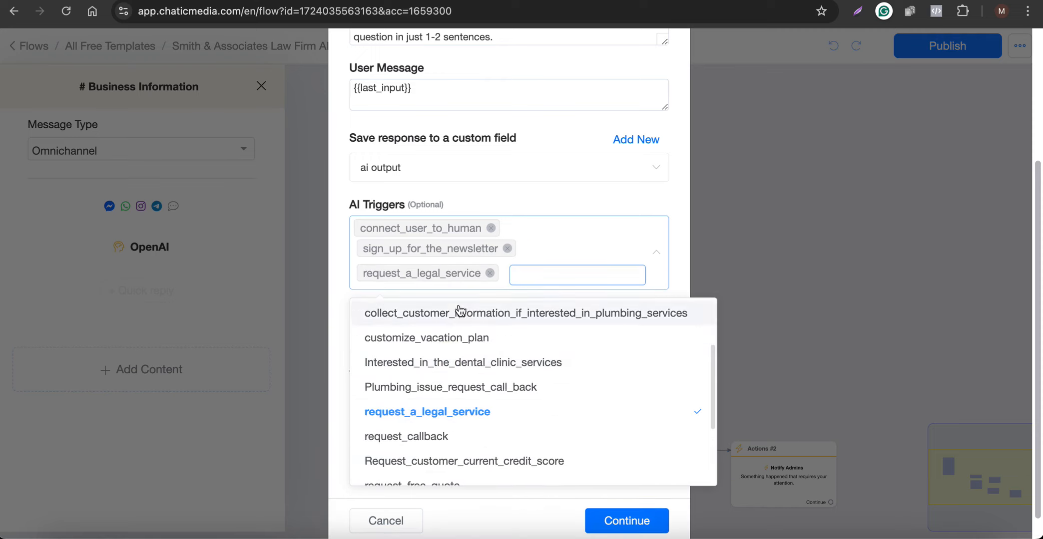
pyautogui.moveTo(365, 273); pyautogui.dragTo(474, 270)
pyautogui.hotkey('ctrl', 'c')
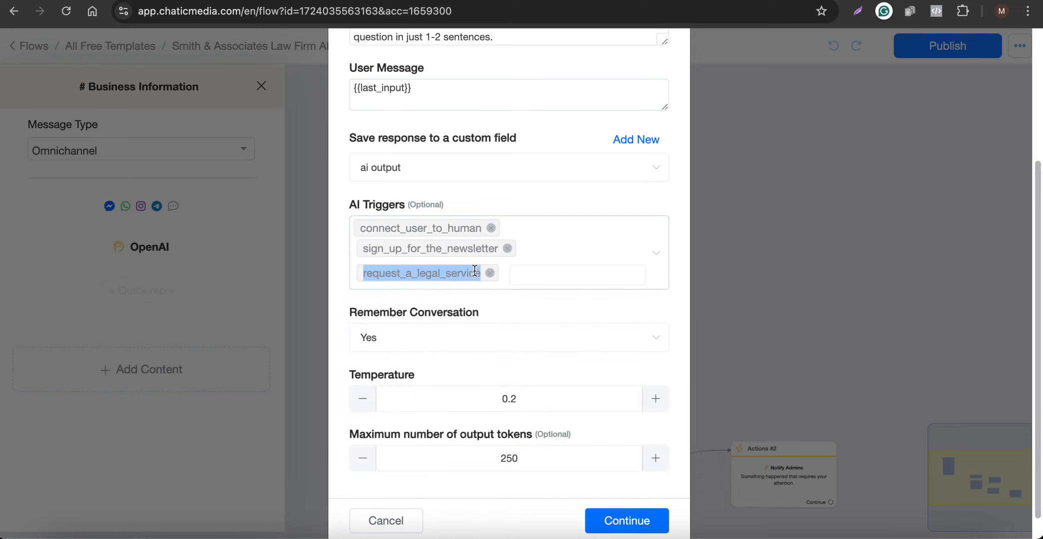
pyautogui.click(508, 248)
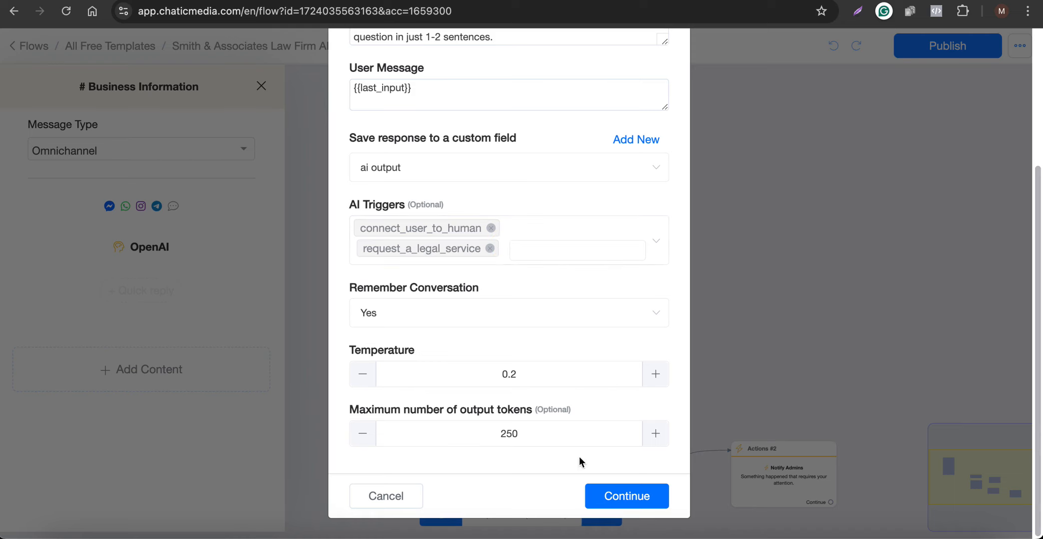
# Swap the first sign_up_for_the_newsletter name for request_a_legal_service and delete the VIP offers phrase.
pyautogui.scroll(4, 563, 223)
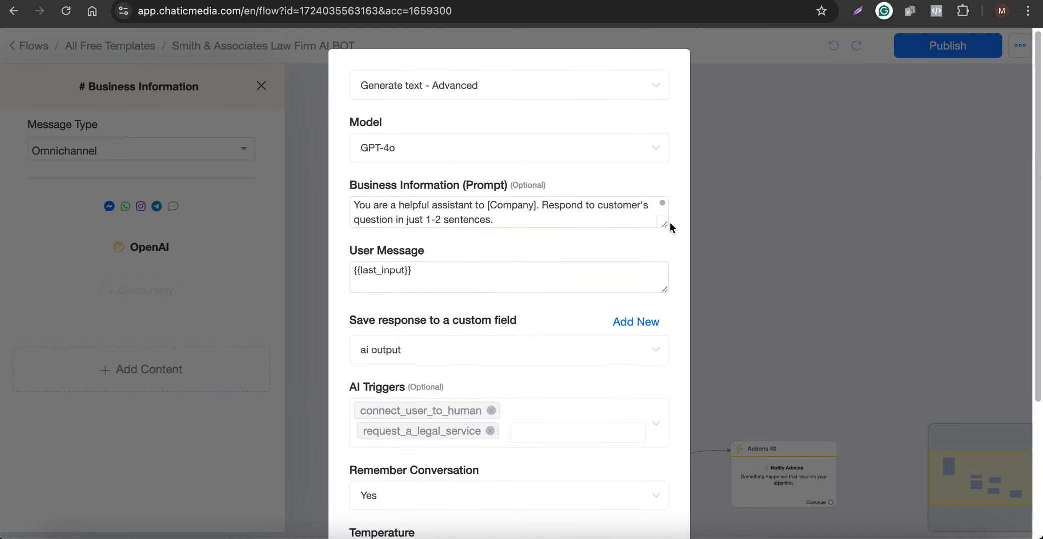
pyautogui.moveTo(665, 224); pyautogui.dragTo(622, 484)
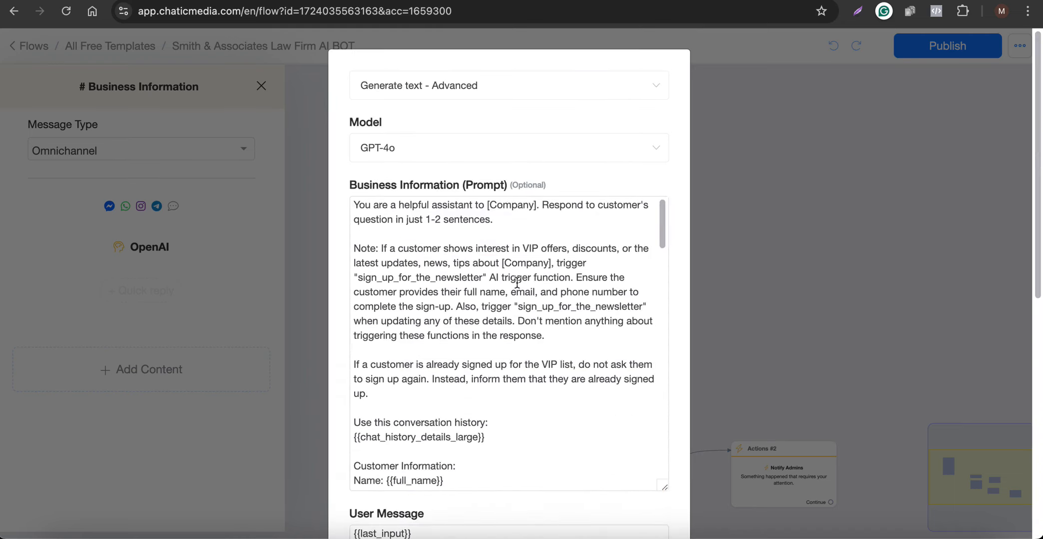
pyautogui.doubleClick(396, 277)
pyautogui.hotkey('ctrl', 'v')
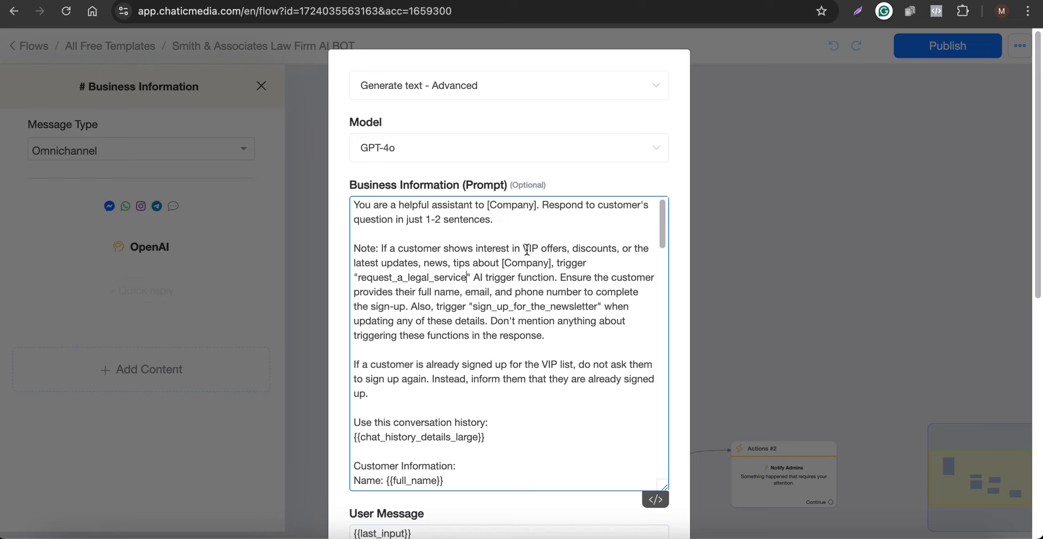
pyautogui.moveTo(529, 248); pyautogui.dragTo(554, 264)
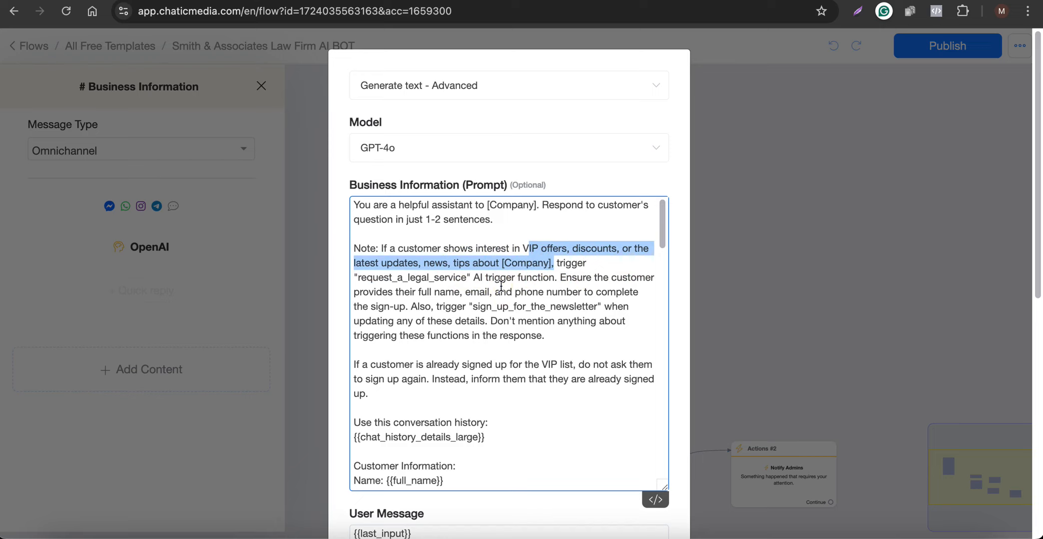
pyautogui.press('BackSpace')
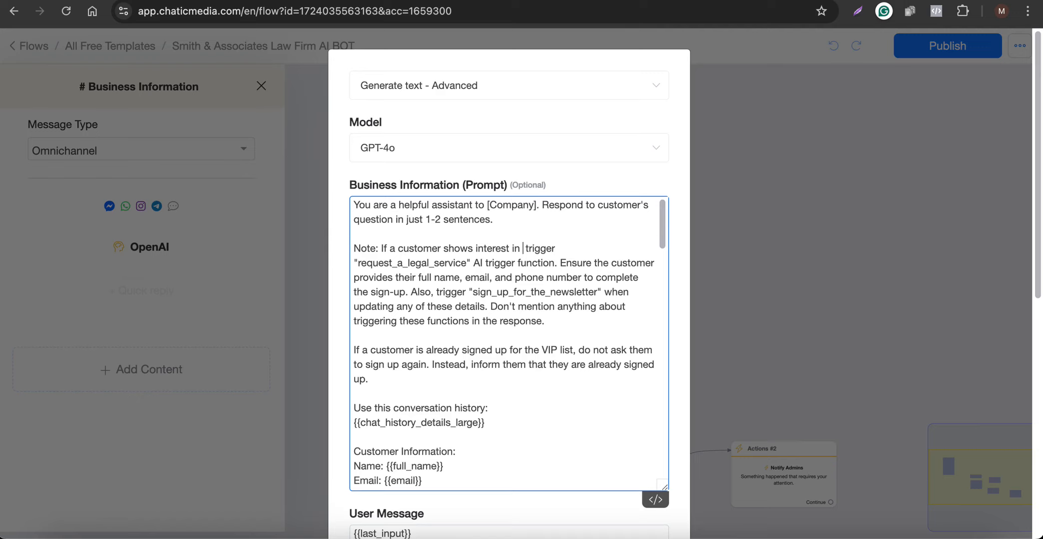
# Dictate the new legal services condition, adding 'then' and 'type of legal service,' before the phone number.
pyautogui.press('F5')
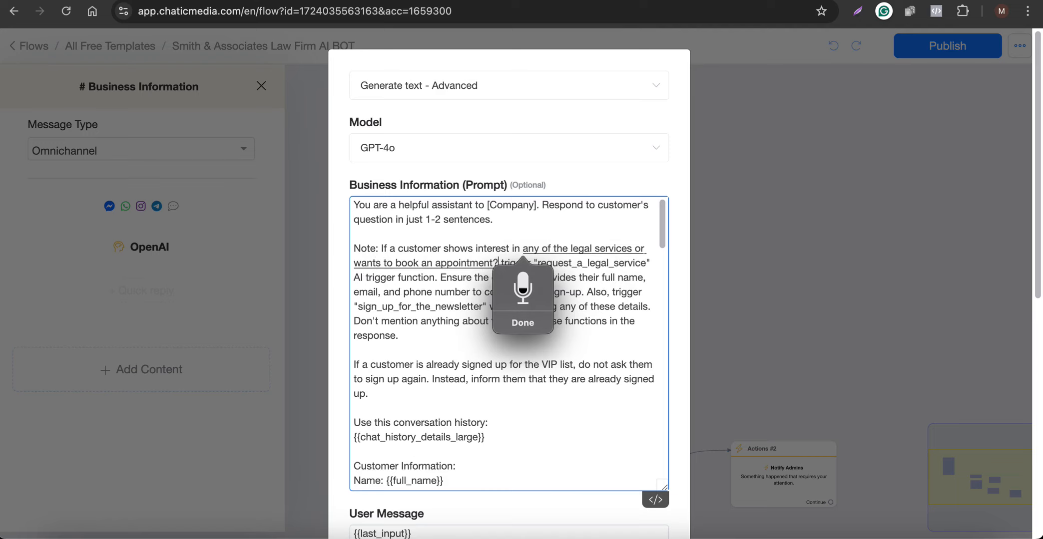
pyautogui.press('BackSpace')
pyautogui.write('then')
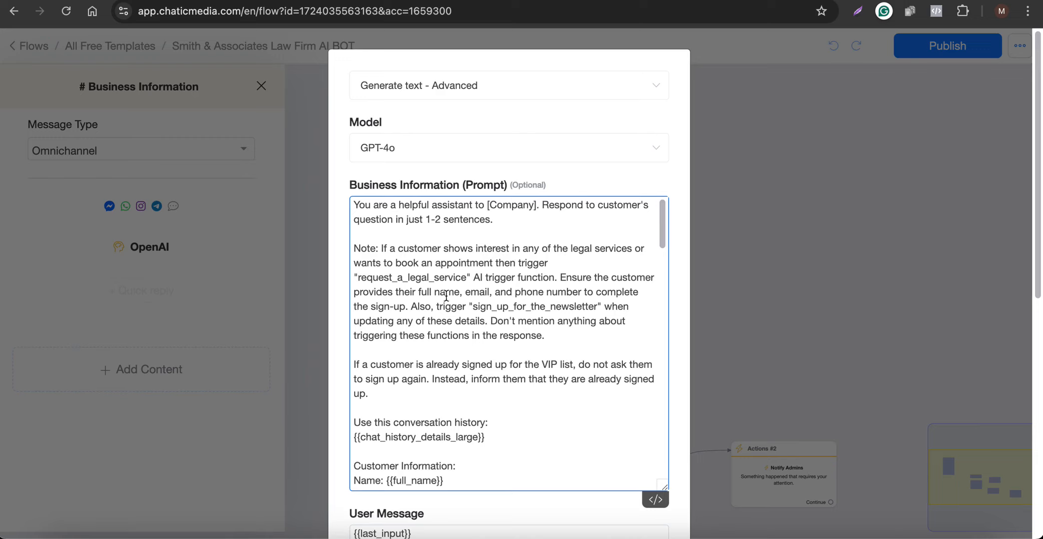
pyautogui.click(495, 293)
pyautogui.write('type of legal se')
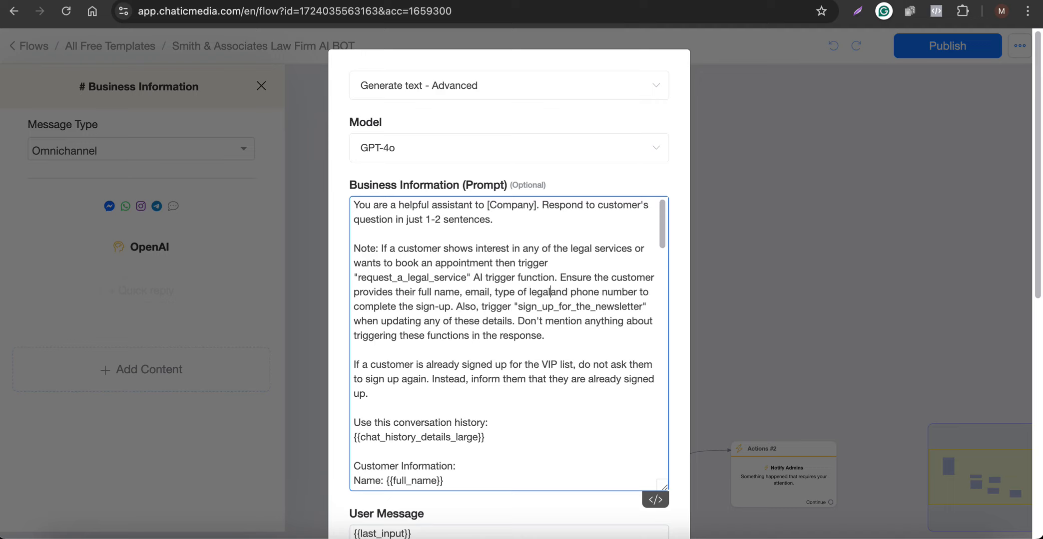
pyautogui.write('rvice,')
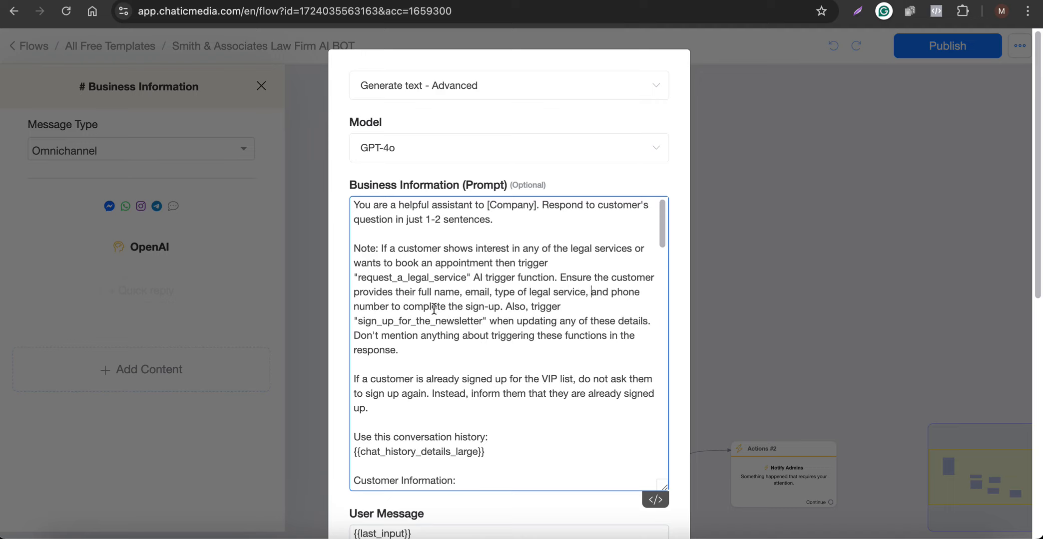
# Replace the 'complete the sign-up' phrase and remaining newsletter trigger name with request_a_legal_service.
pyautogui.doubleClick(406, 278)
pyautogui.hotkey('ctrl', 'c')
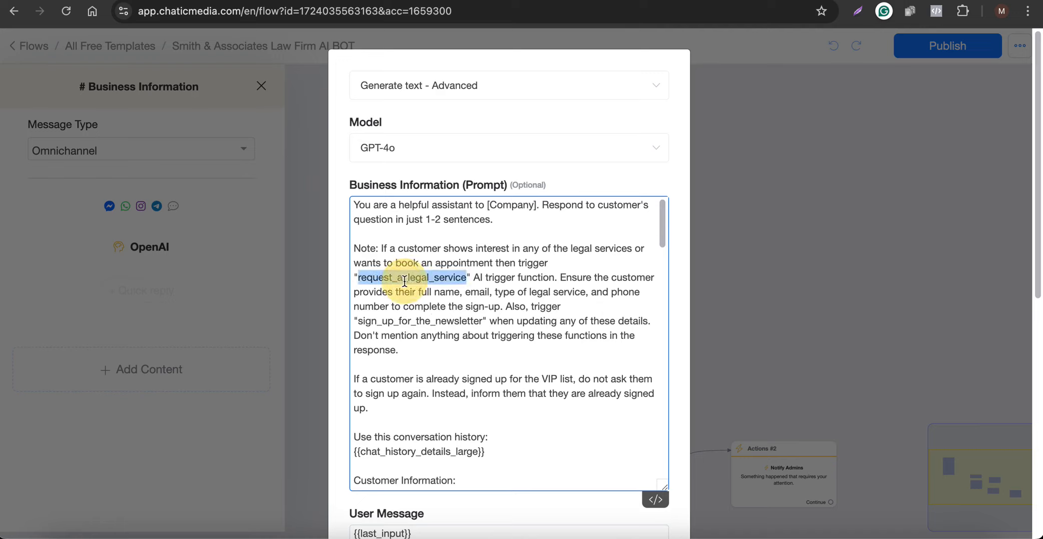
pyautogui.doubleClick(429, 306)
pyautogui.press('BackSpace')
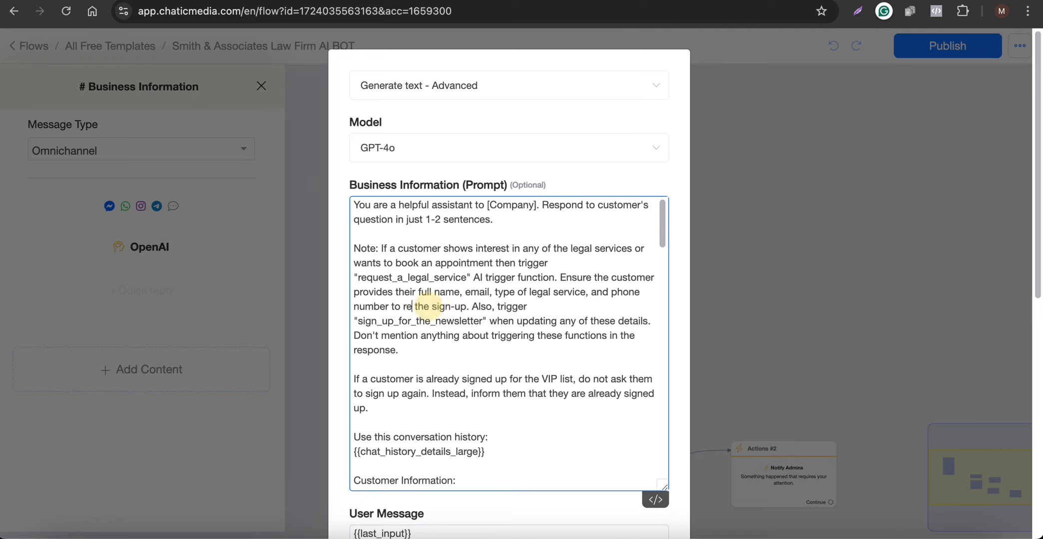
pyautogui.write('e')
pyautogui.moveTo(404, 307); pyautogui.dragTo(467, 307)
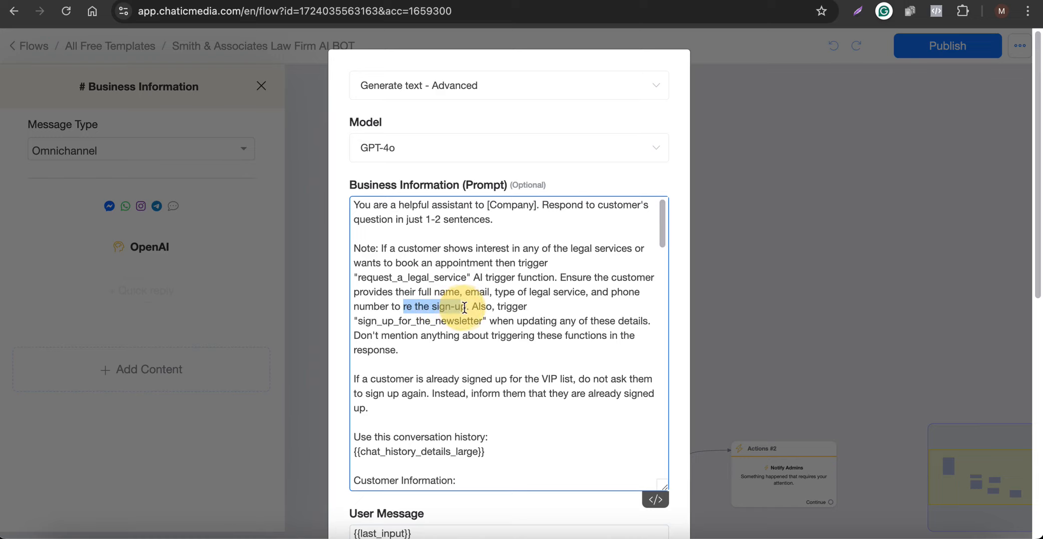
pyautogui.hotkey('ctrl', 'v')
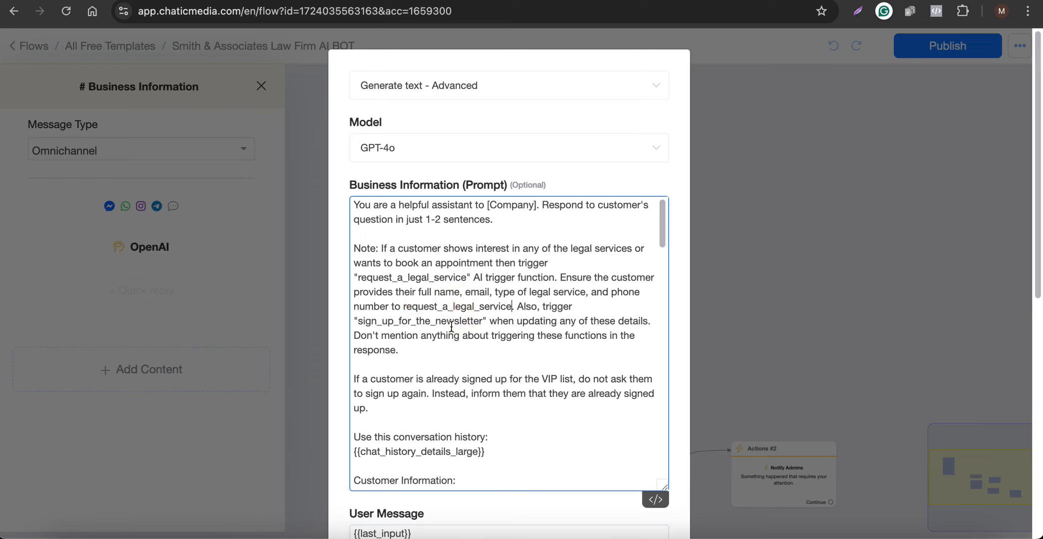
pyautogui.doubleClick(394, 325)
pyautogui.hotkey('ctrl', 'v')
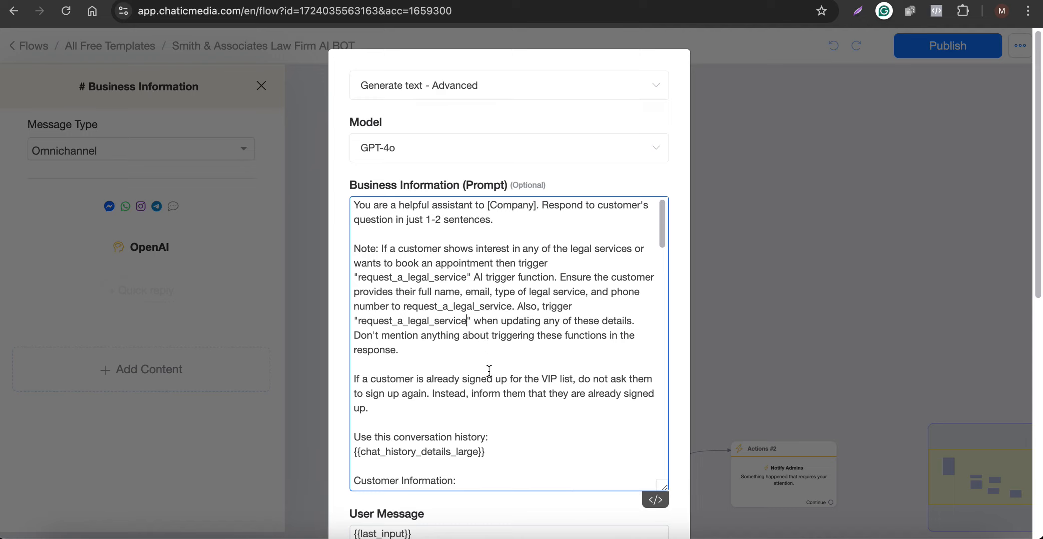
# Save the updated AI text settings and close the Business Information panel.
pyautogui.scroll(-15, 488, 371)
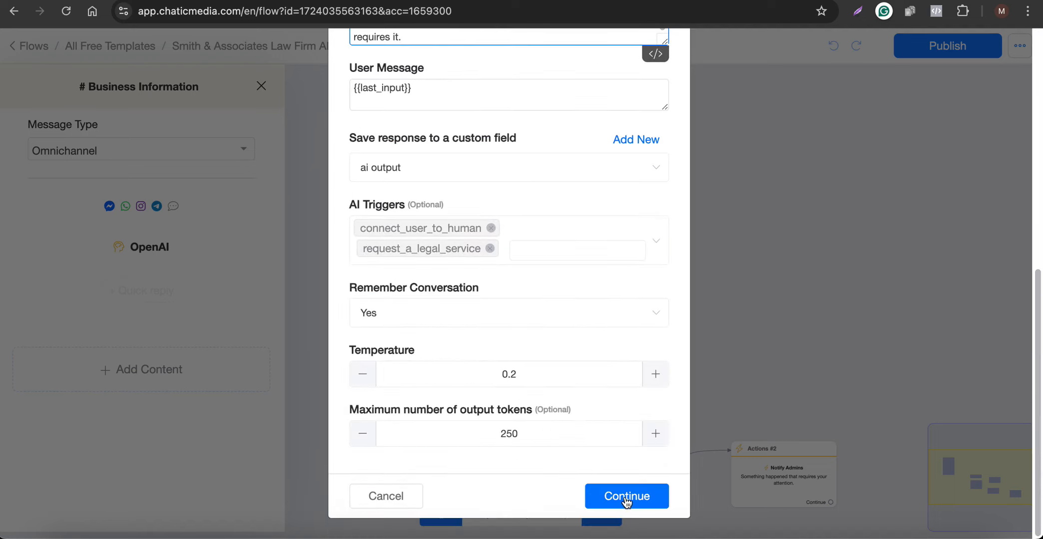
pyautogui.click(626, 502)
pyautogui.click(769, 297)
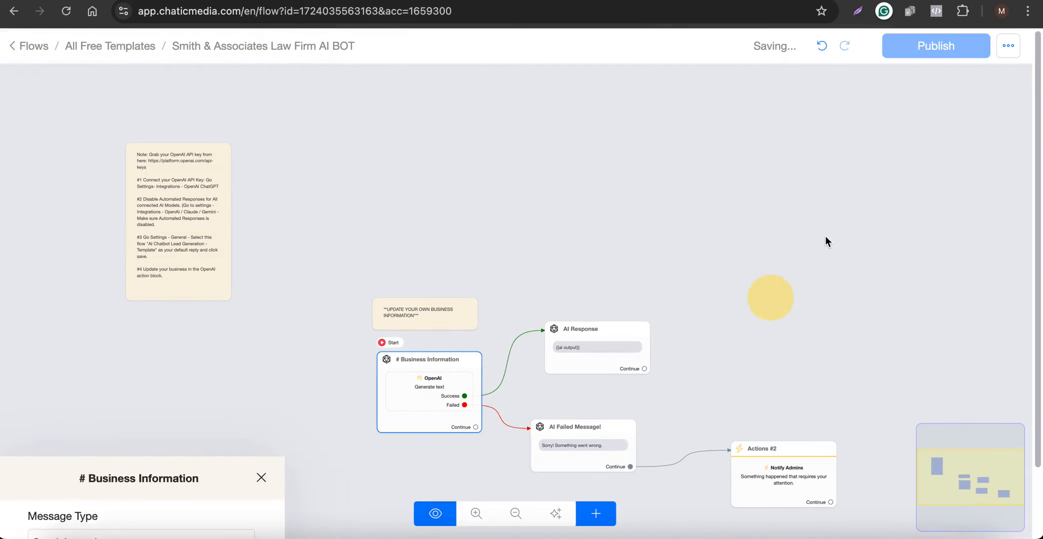
# Publish the flow, save Smith & Associates Law Firm AI BOT as default reply, then select sheet headers A1:E1.
pyautogui.click(935, 46)
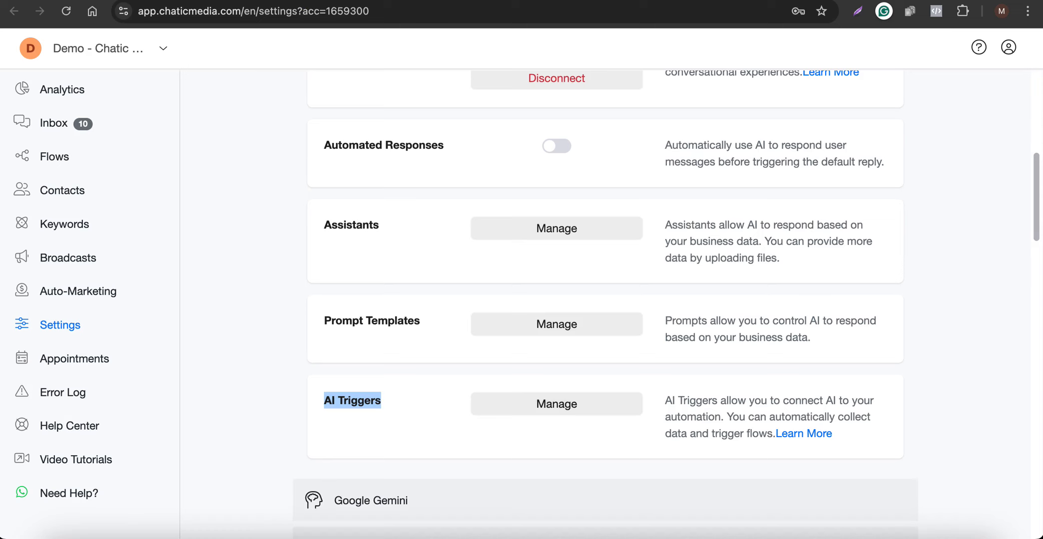
pyautogui.click(562, 230)
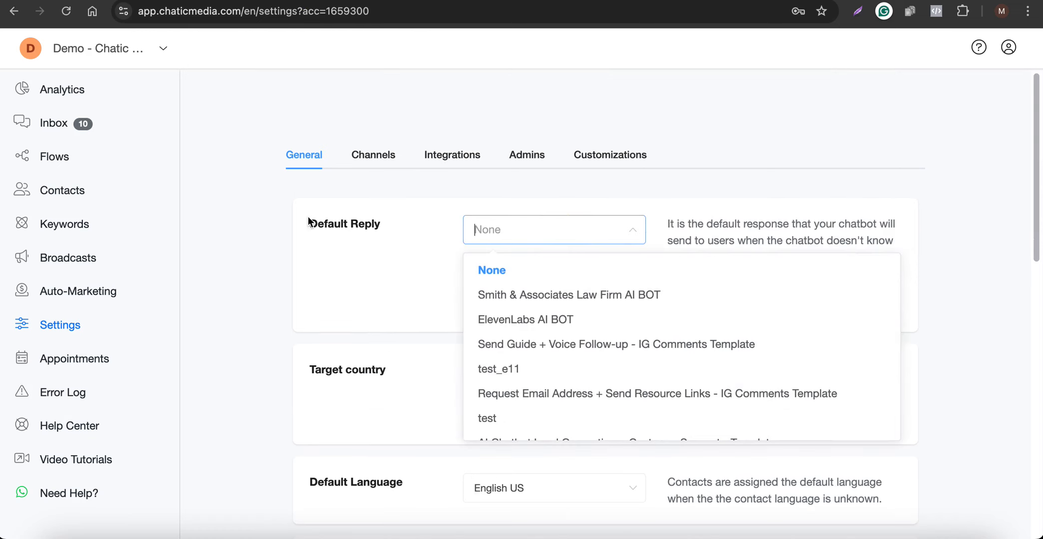
pyautogui.moveTo(308, 220); pyautogui.dragTo(380, 225)
pyautogui.click(549, 304)
pyautogui.click(533, 237)
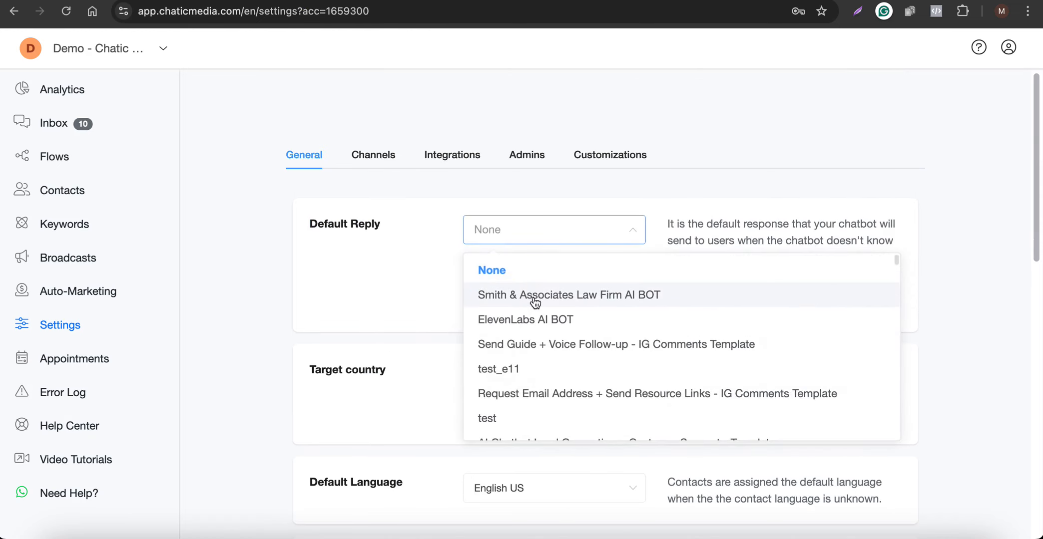
pyautogui.click(540, 300)
pyautogui.click(994, 48)
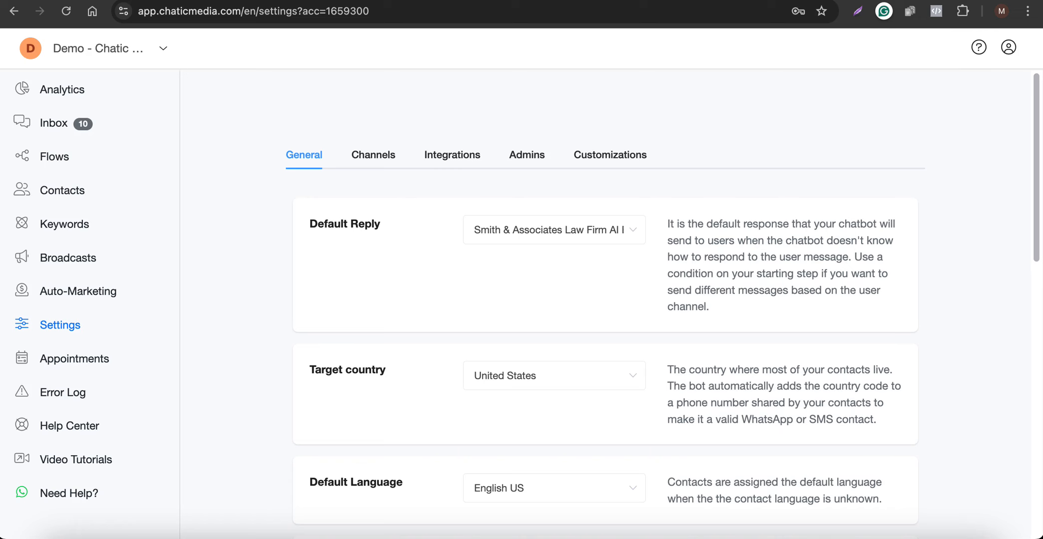
pyautogui.click(319, 0)
pyautogui.moveTo(91, 157); pyautogui.dragTo(599, 157)
# Copy the firm name from ChatGPT and title the spreadsheet 'Smith & Associates Law Firm'.
pyautogui.click(614, 0)
pyautogui.scroll(6, 493, 228)
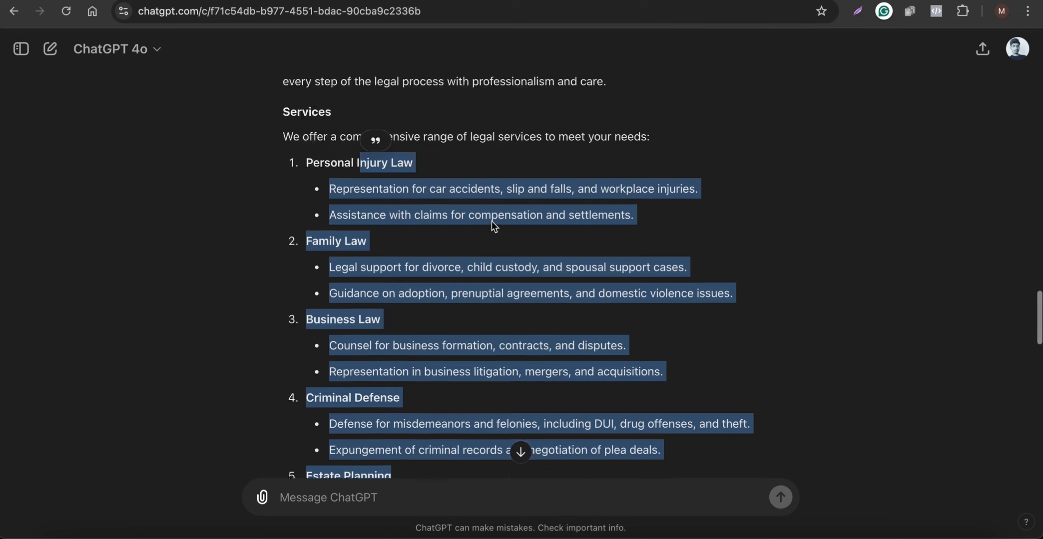
pyautogui.moveTo(284, 269); pyautogui.dragTo(479, 270)
pyautogui.hotkey('ctrl', 'c')
pyautogui.click(695, 1)
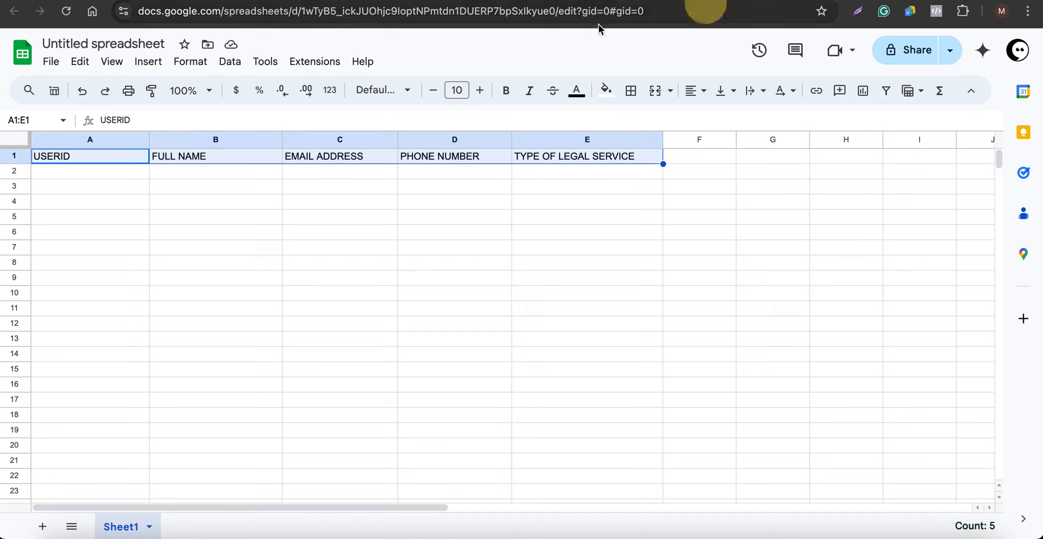
pyautogui.click(118, 49)
pyautogui.hotkey('ctrl', 'v')
pyautogui.click(191, 234)
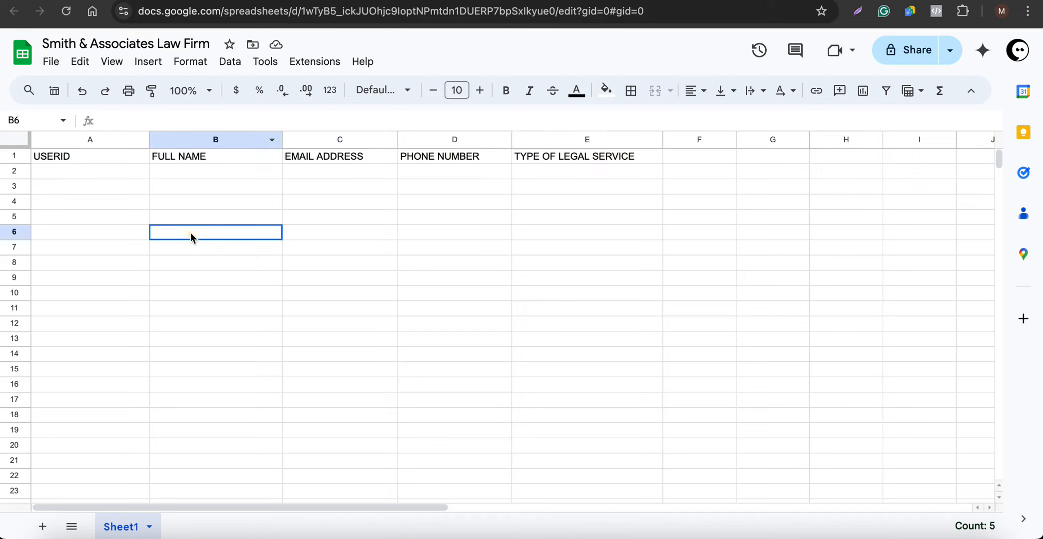
# Open the connected spreadsheets page under Integrations > Google Sheets.
pyautogui.click(330, 1)
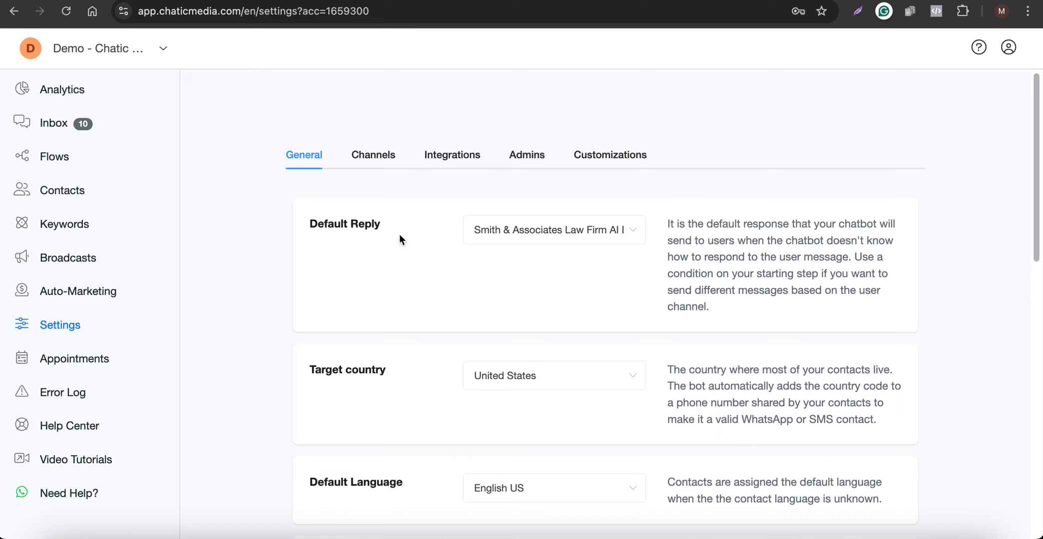
pyautogui.click(440, 159)
pyautogui.scroll(-5, 407, 384)
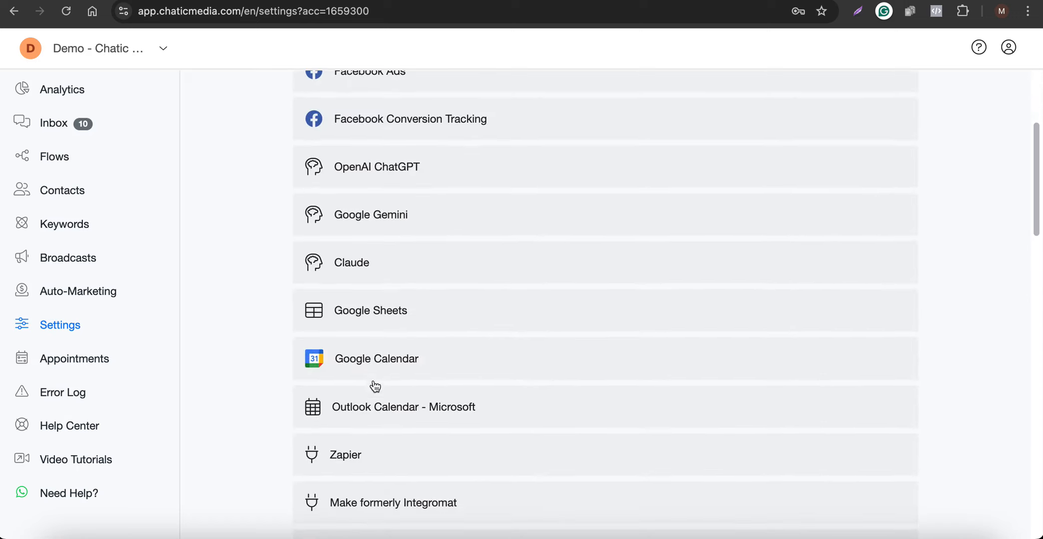
pyautogui.click(378, 318)
pyautogui.scroll(-2, 379, 319)
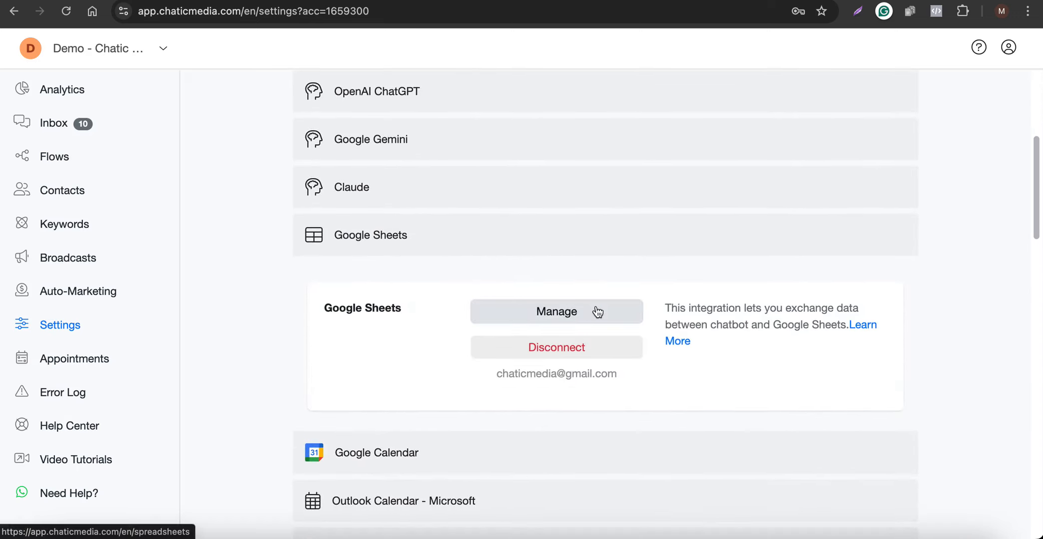
pyautogui.click(571, 312)
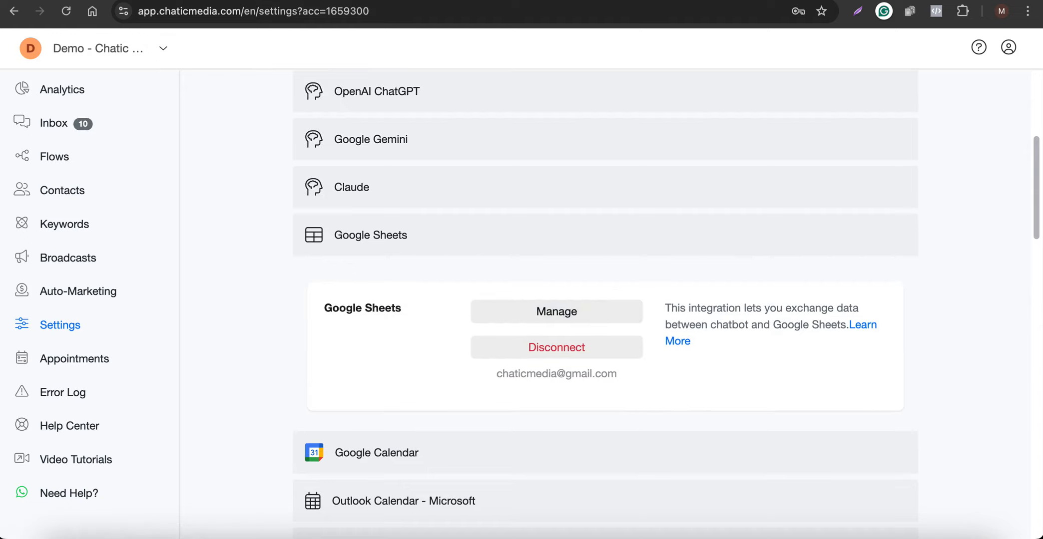
pyautogui.click(450, 1)
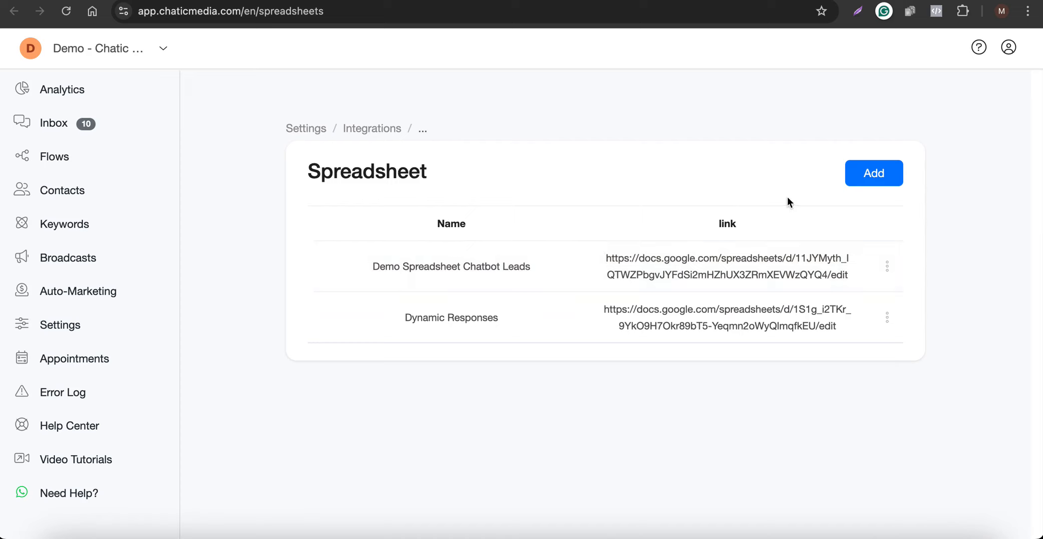
# Add a spreadsheet named Smith & Associates Law Firm with its Google Sheets URL as the link.
pyautogui.click(871, 176)
pyautogui.click(416, 142)
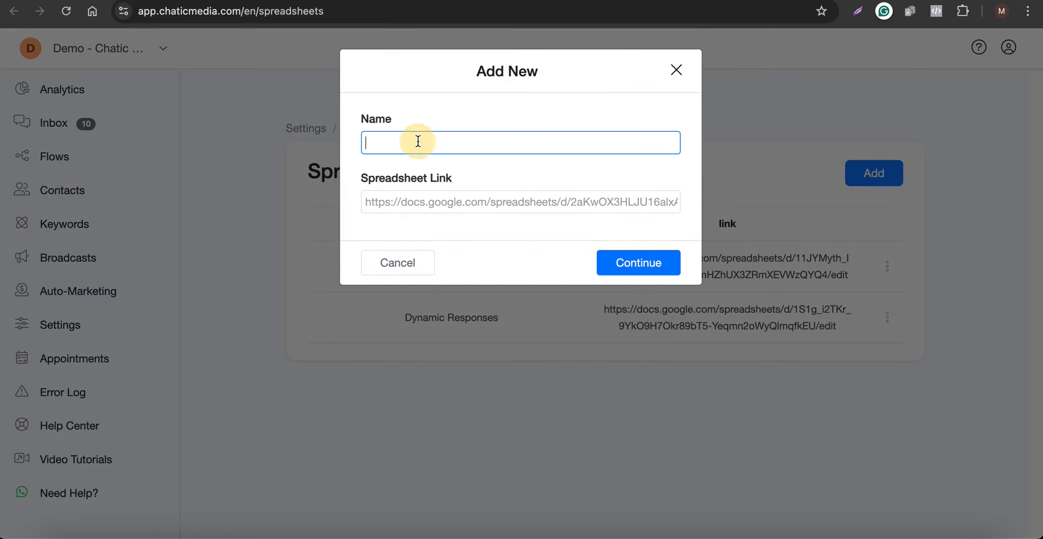
pyautogui.press('super+v')
pyautogui.click(485, 0)
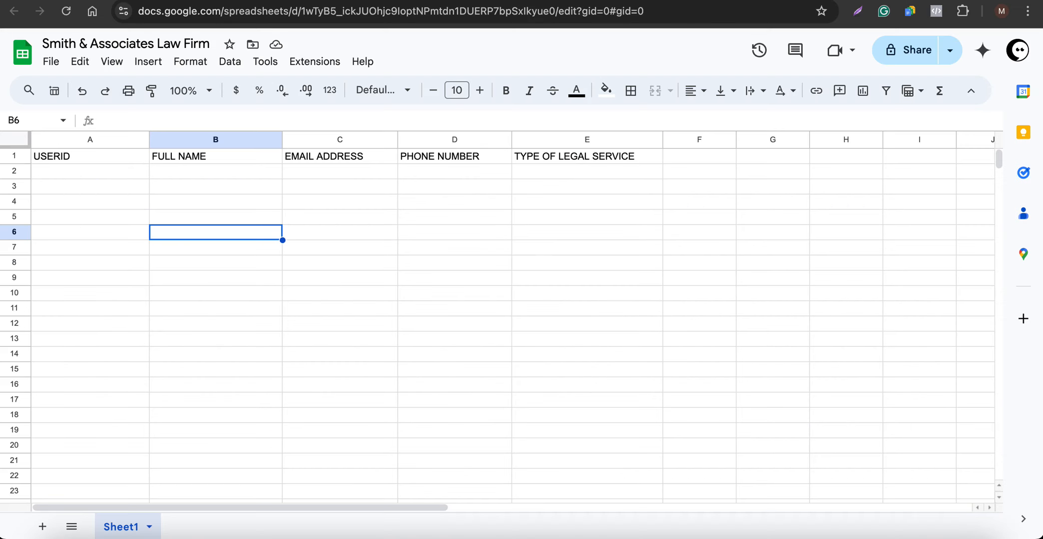
pyautogui.click(443, 9)
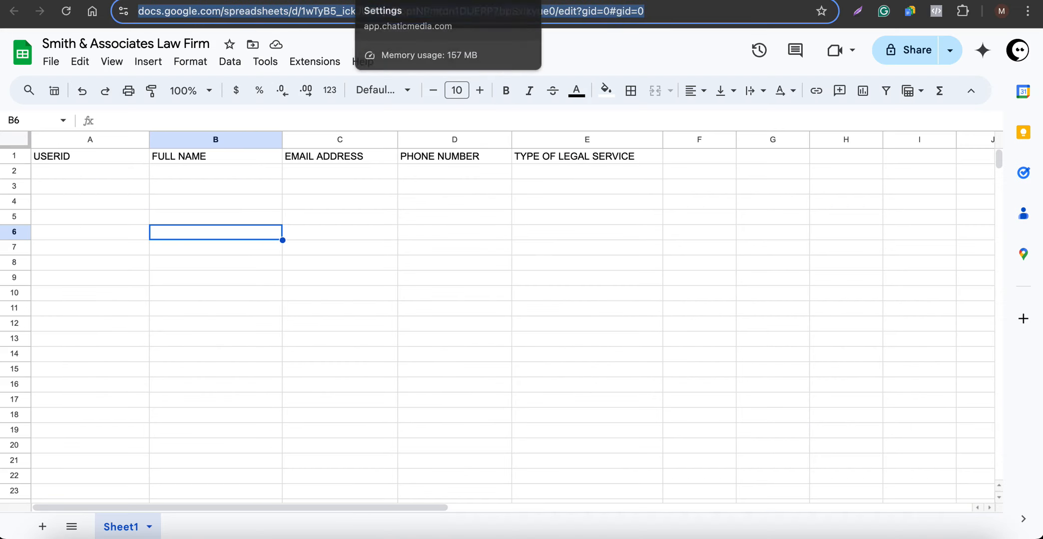
pyautogui.click(485, 2)
pyautogui.click(455, 202)
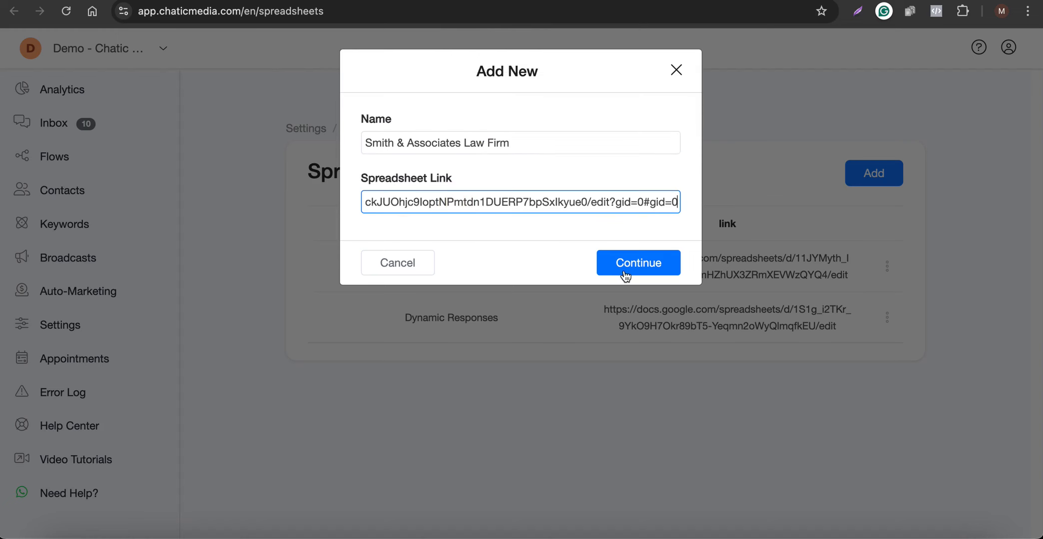
pyautogui.click(631, 263)
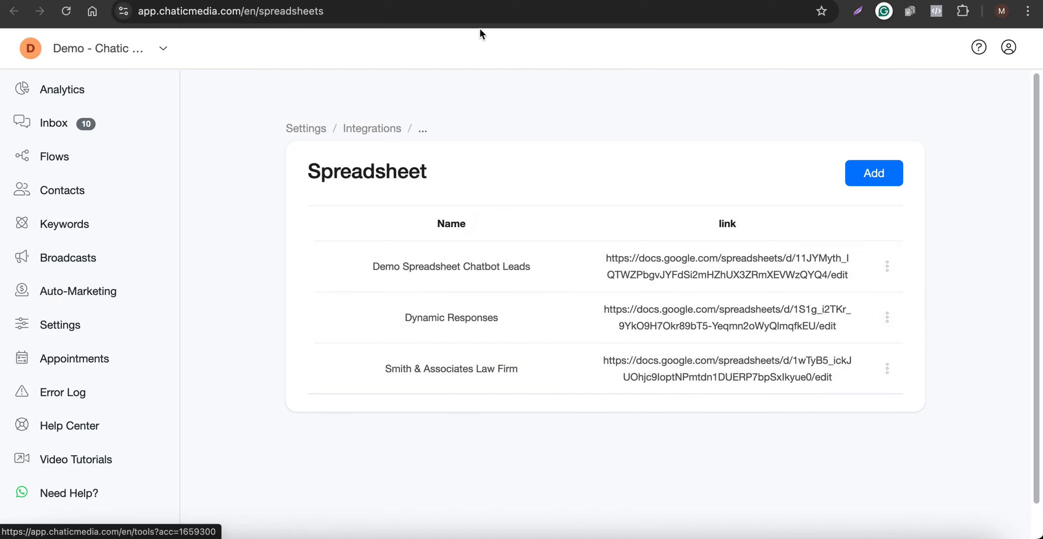
# Go to the Auto-Marketing Triggers and Actions page.
pyautogui.click(78, 291)
pyautogui.scroll(-3, 373, 383)
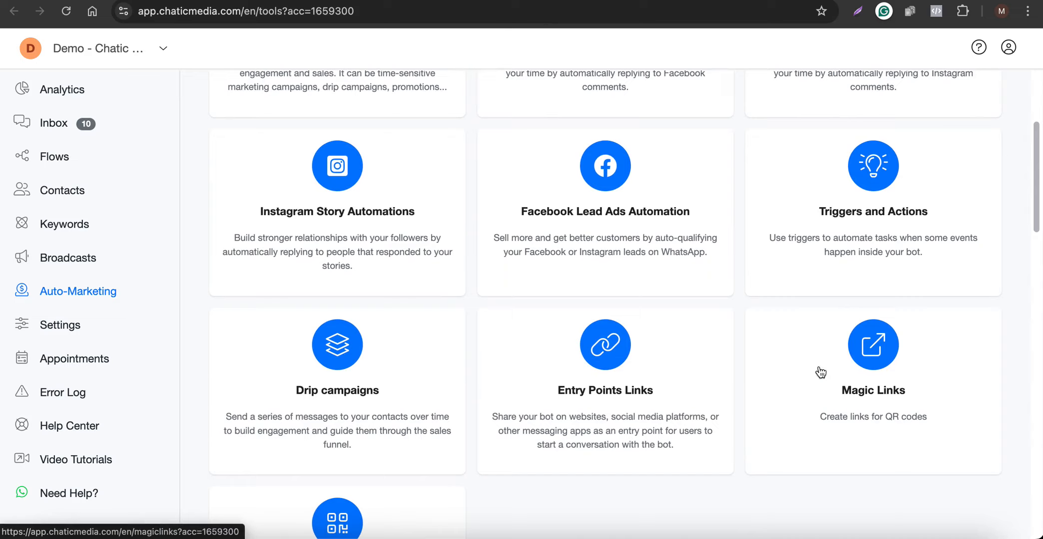
pyautogui.scroll(3, 821, 372)
pyautogui.click(888, 397)
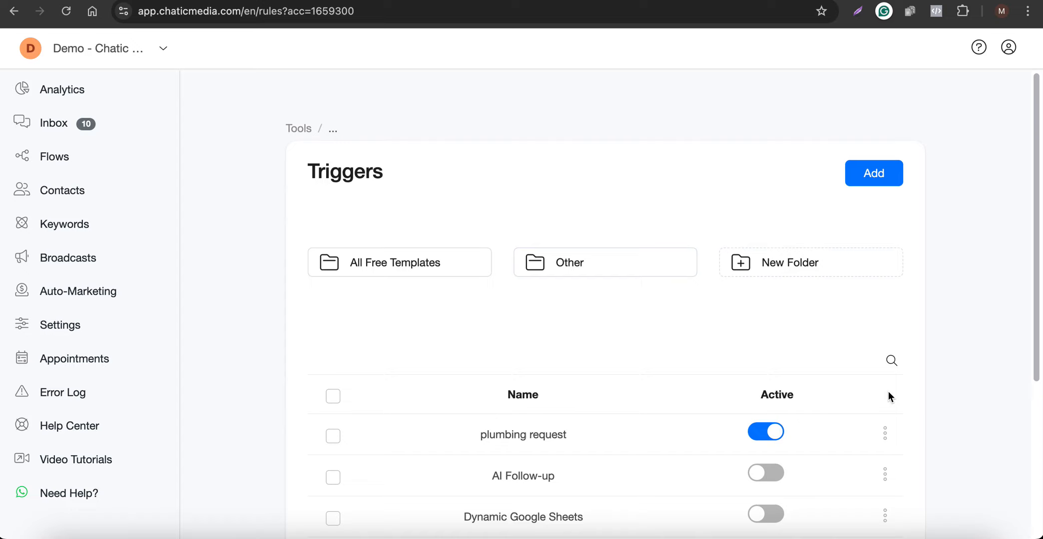
# Create a new trigger named 'Smith & Associates Law Firm'.
pyautogui.click(894, 189)
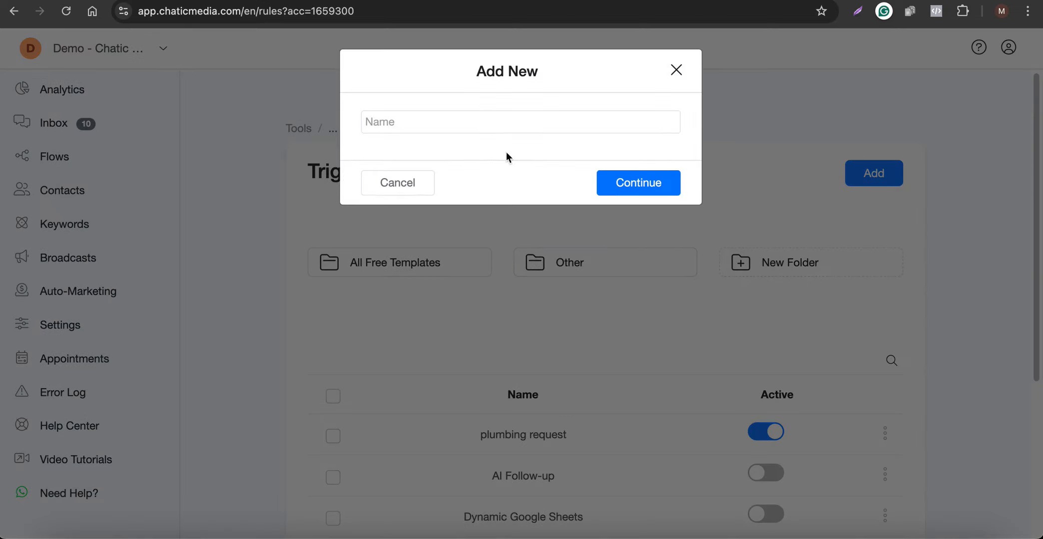
pyautogui.click(391, 132)
pyautogui.hotkey('ctrl', 'v')
pyautogui.hotkey('ctrl', 'a')
pyautogui.press('BackSpace')
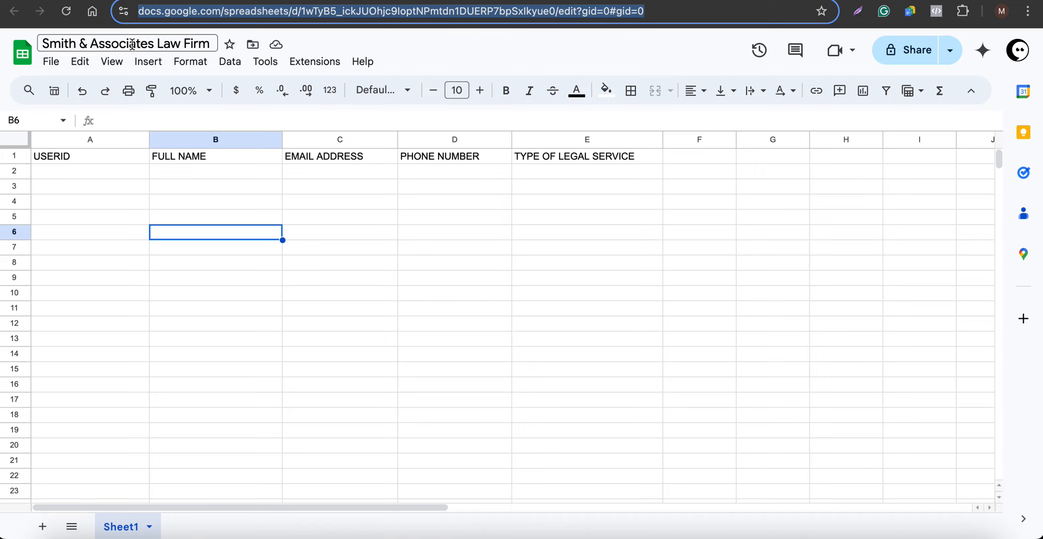
pyautogui.click(131, 44)
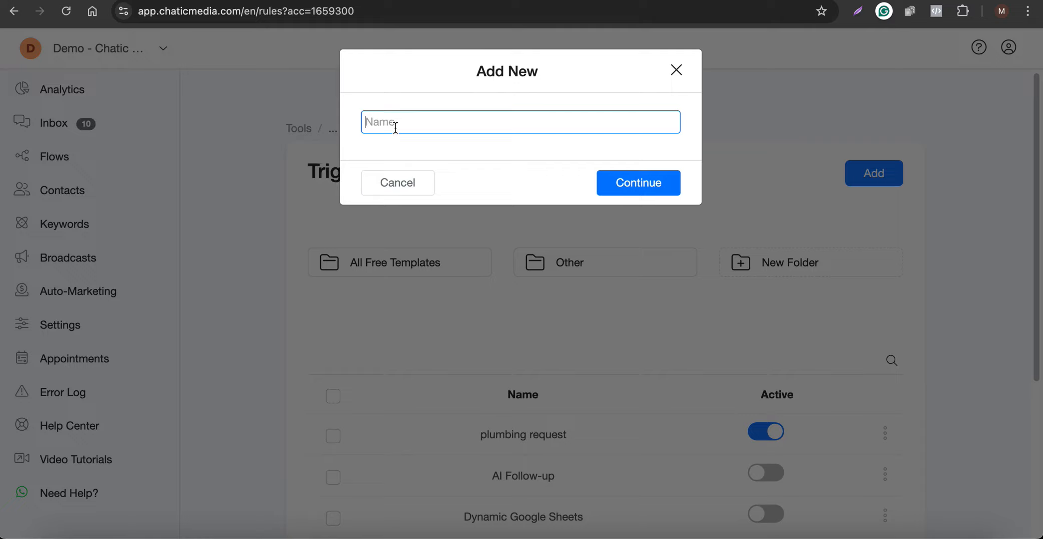
pyautogui.hotkey('ctrl', 'v')
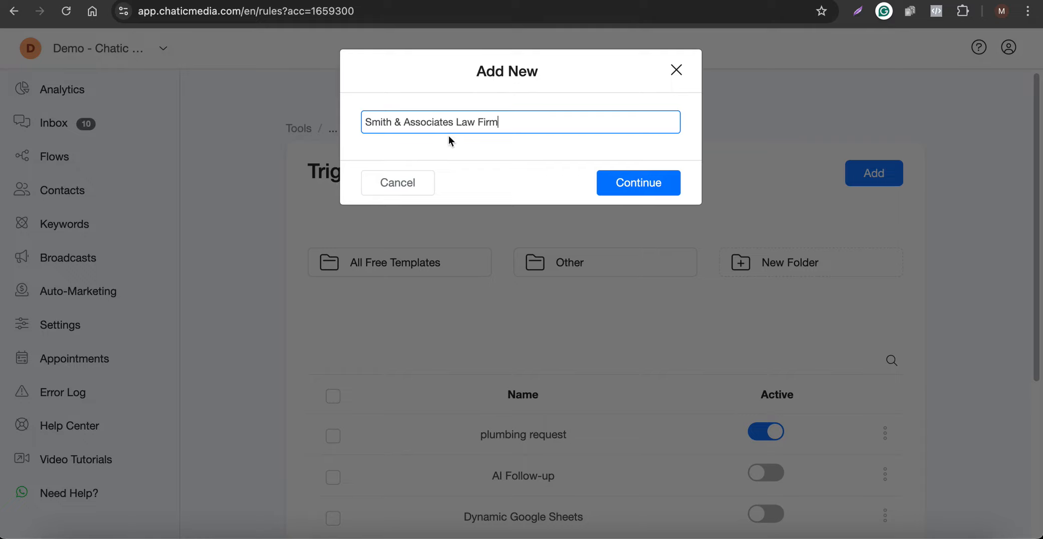
pyautogui.click(635, 191)
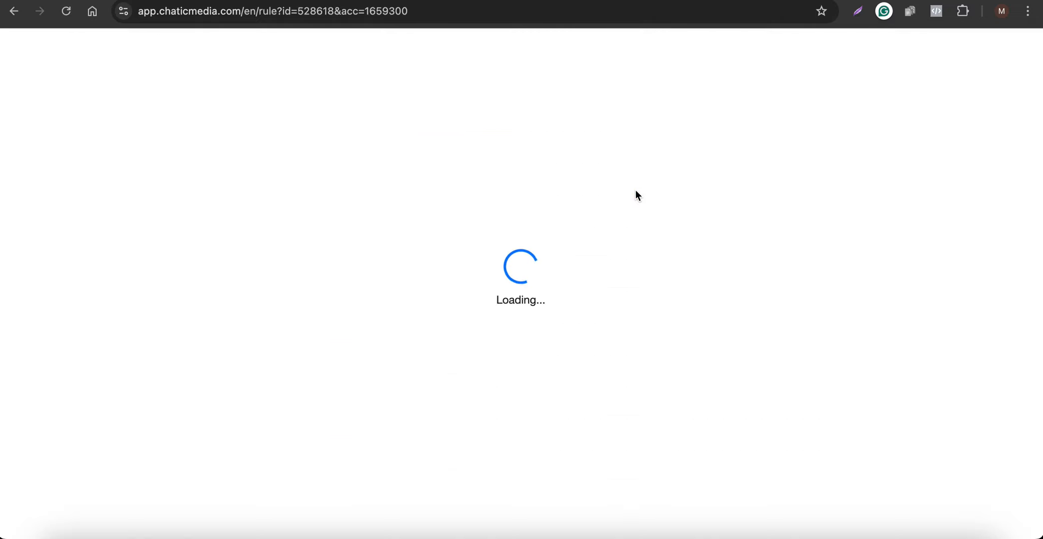
# Add 'Custom field value changed' triggers watching the Email and Phone fields.
pyautogui.click(348, 125)
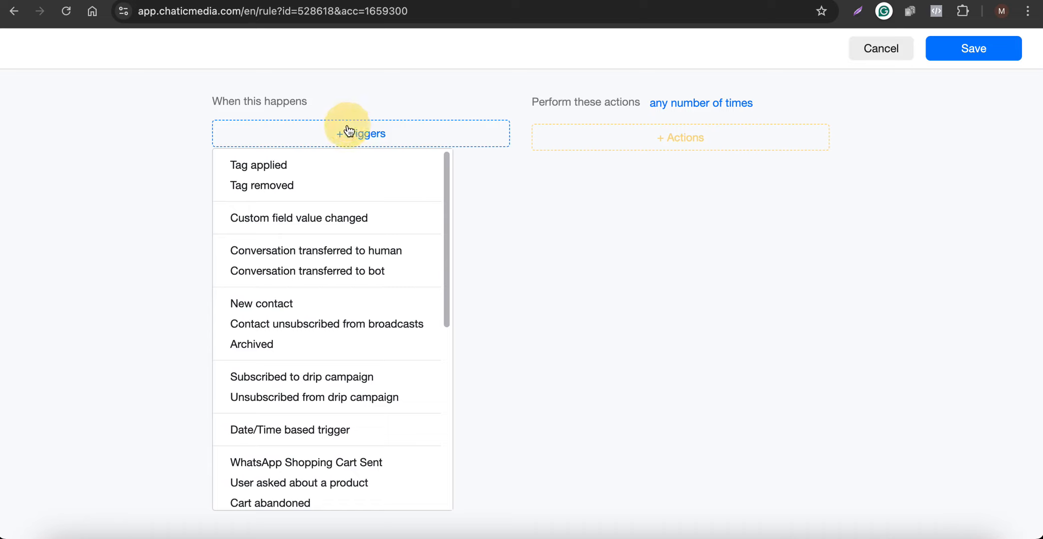
pyautogui.click(278, 217)
pyautogui.click(302, 172)
pyautogui.click(270, 233)
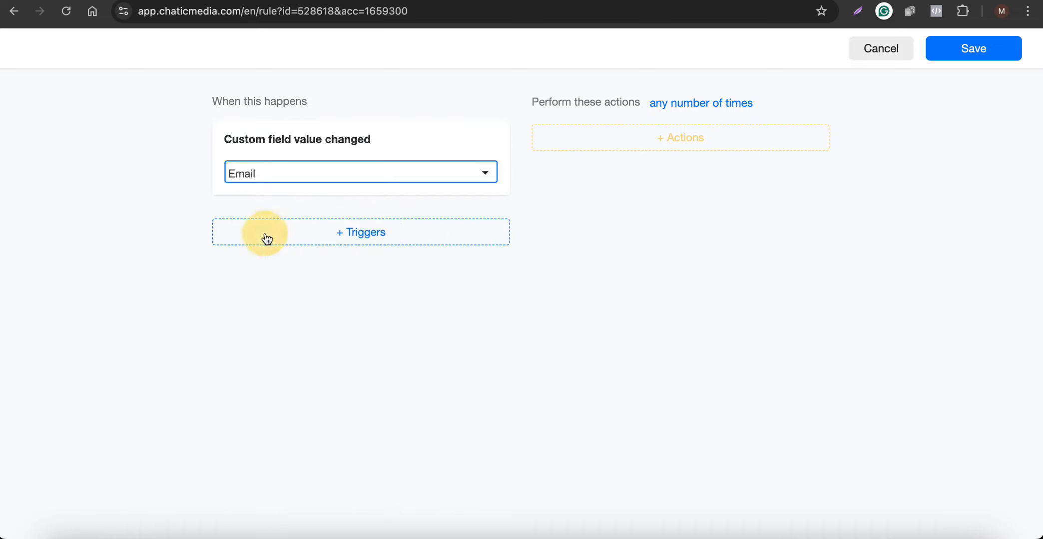
pyautogui.click(360, 234)
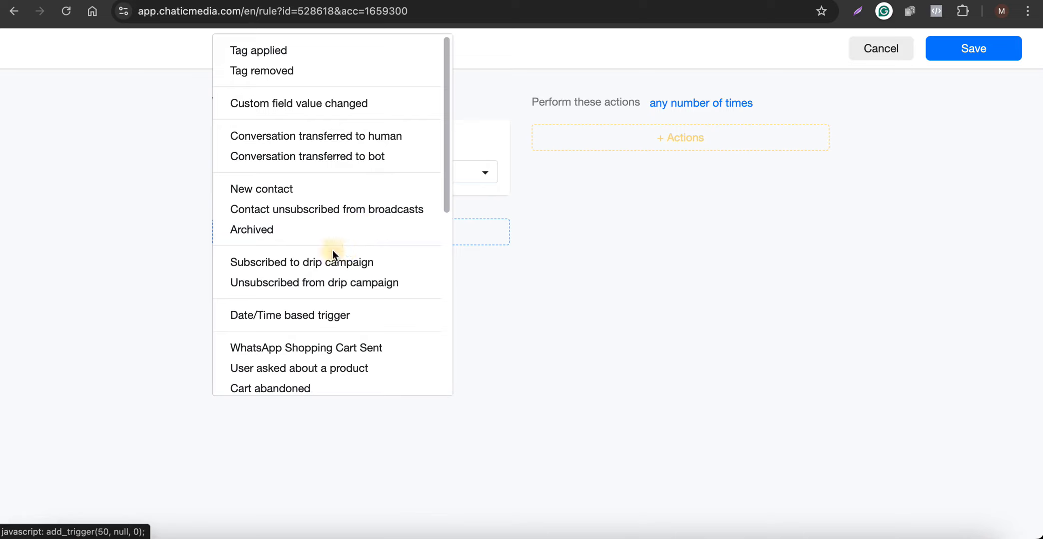
pyautogui.click(278, 103)
pyautogui.click(279, 261)
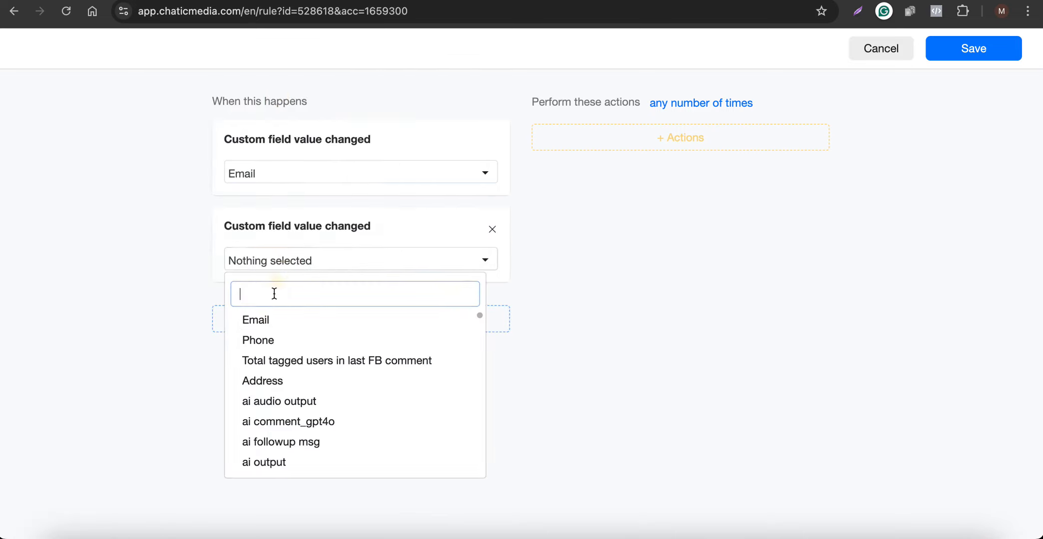
pyautogui.click(264, 341)
# Add a third trigger for type of legal service, then add a Google Sheets action.
pyautogui.click(367, 321)
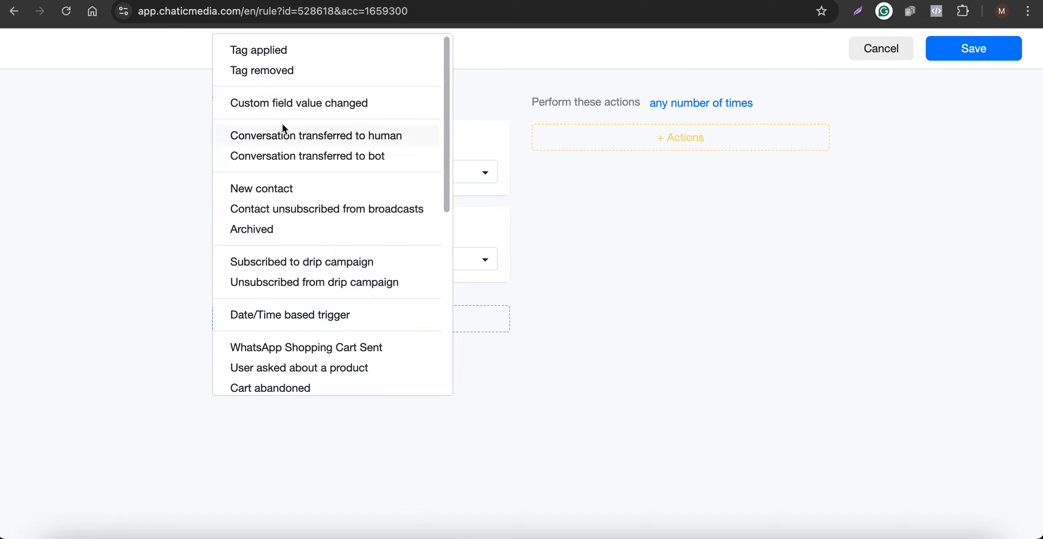
pyautogui.click(279, 104)
pyautogui.click(279, 346)
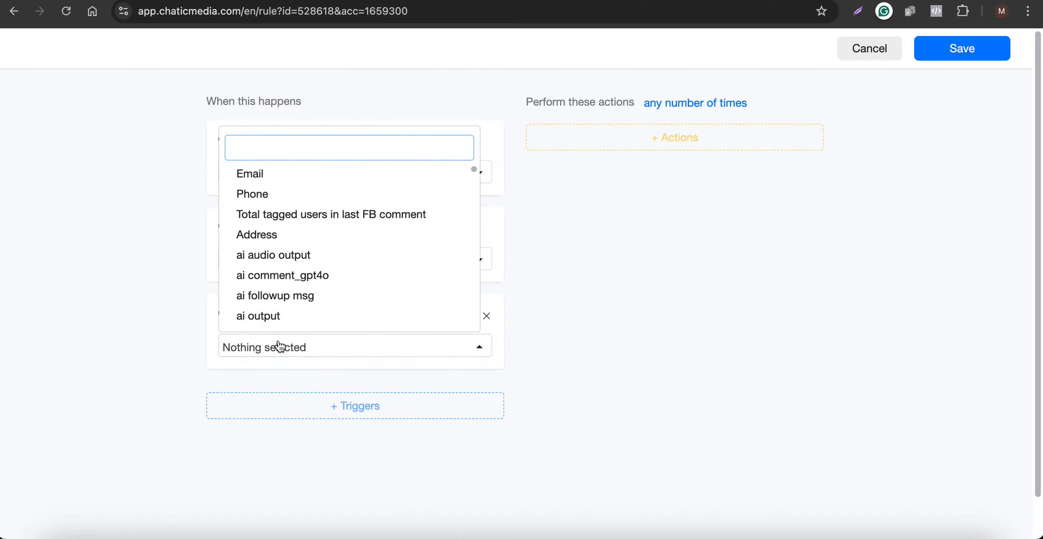
pyautogui.write('lega')
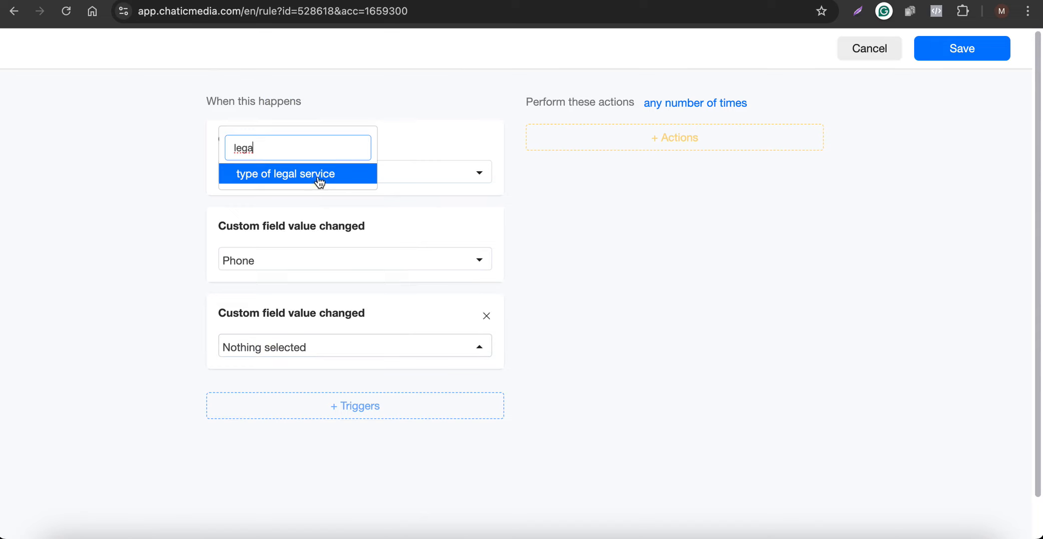
pyautogui.click(319, 183)
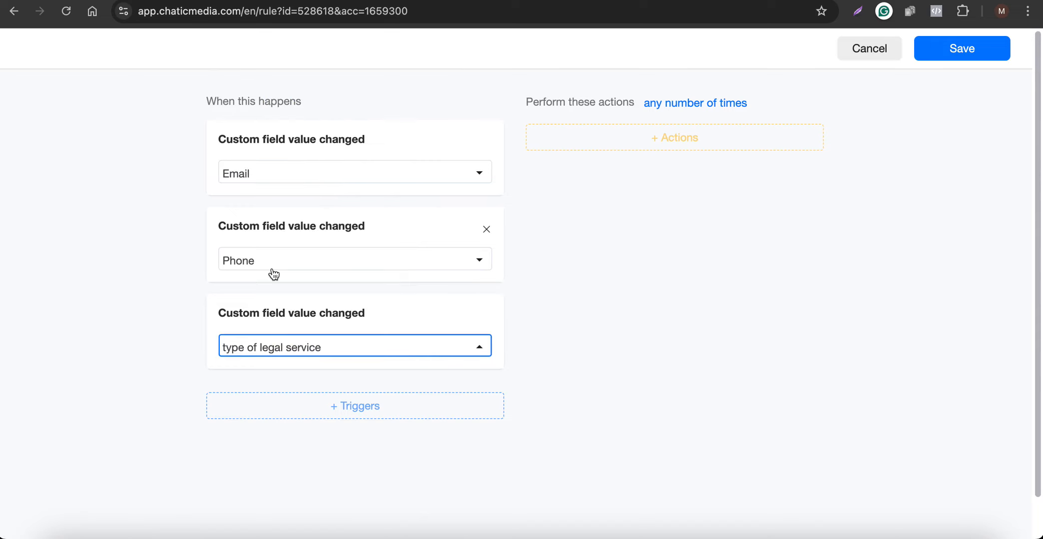
pyautogui.click(688, 143)
pyautogui.click(602, 335)
# Set Update Row on Smith & Associates Law Firm, Sheet1, filtering USERID Is {{user_id}}.
pyautogui.click(674, 175)
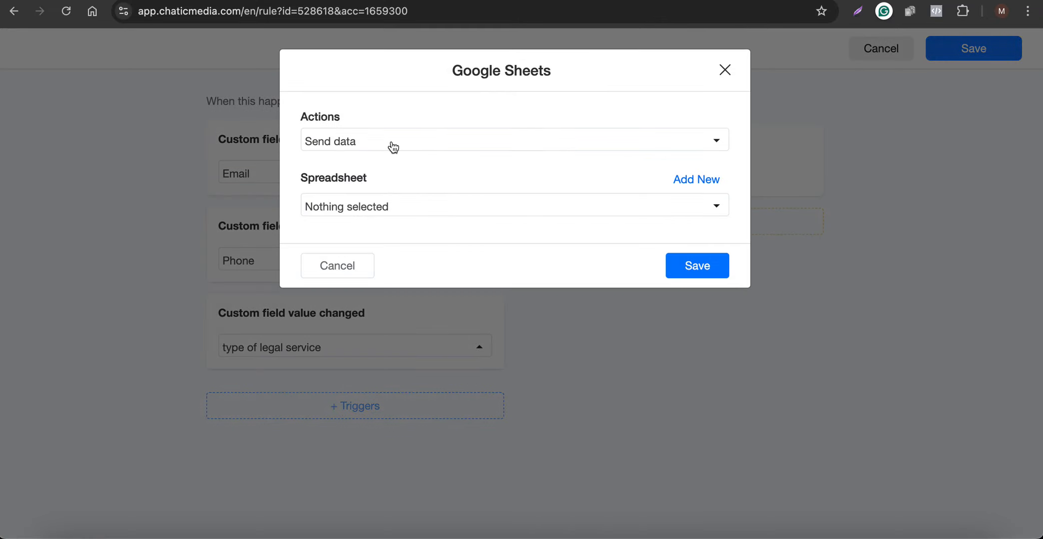
pyautogui.click(393, 146)
pyautogui.click(335, 230)
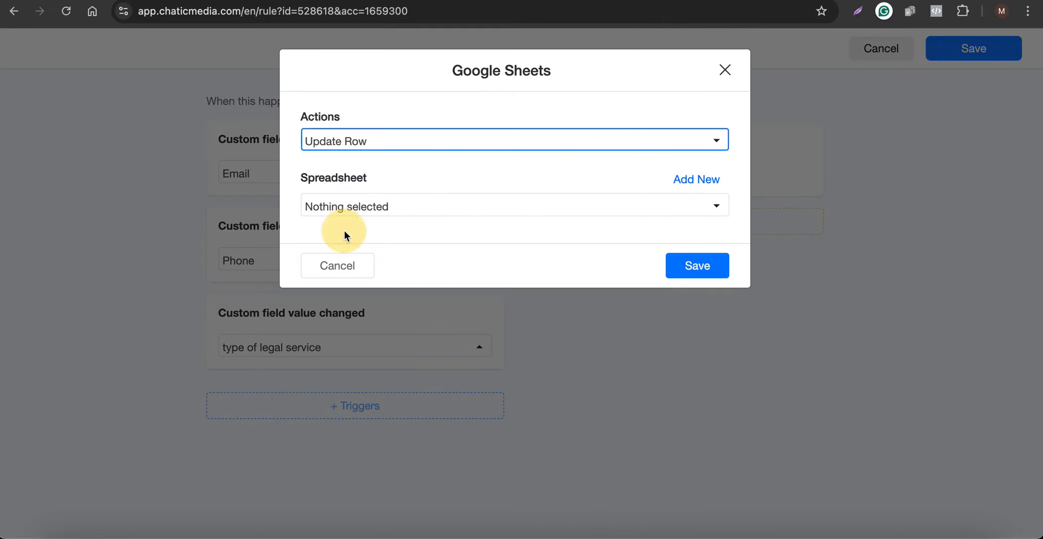
pyautogui.click(368, 219)
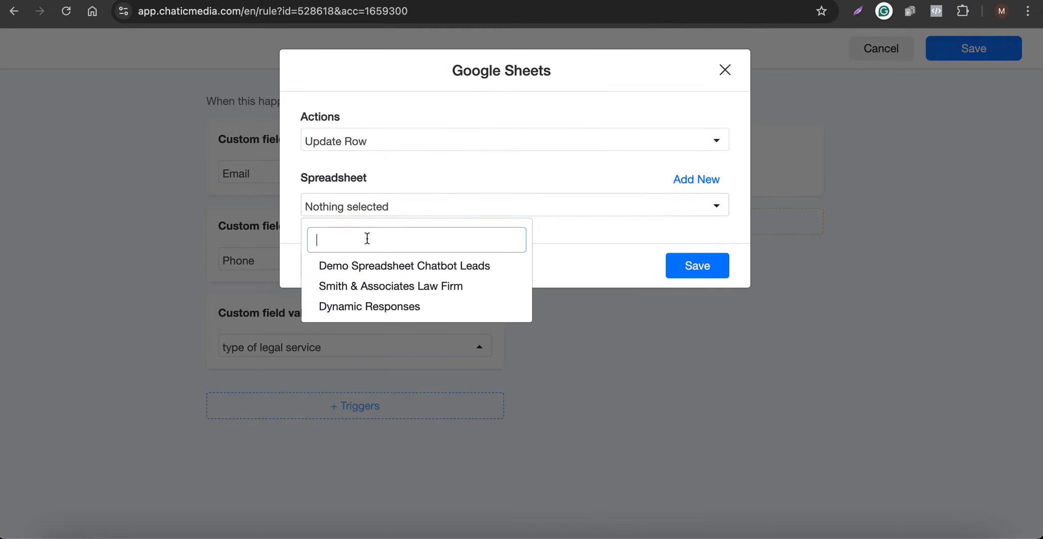
pyautogui.click(368, 287)
pyautogui.click(466, 268)
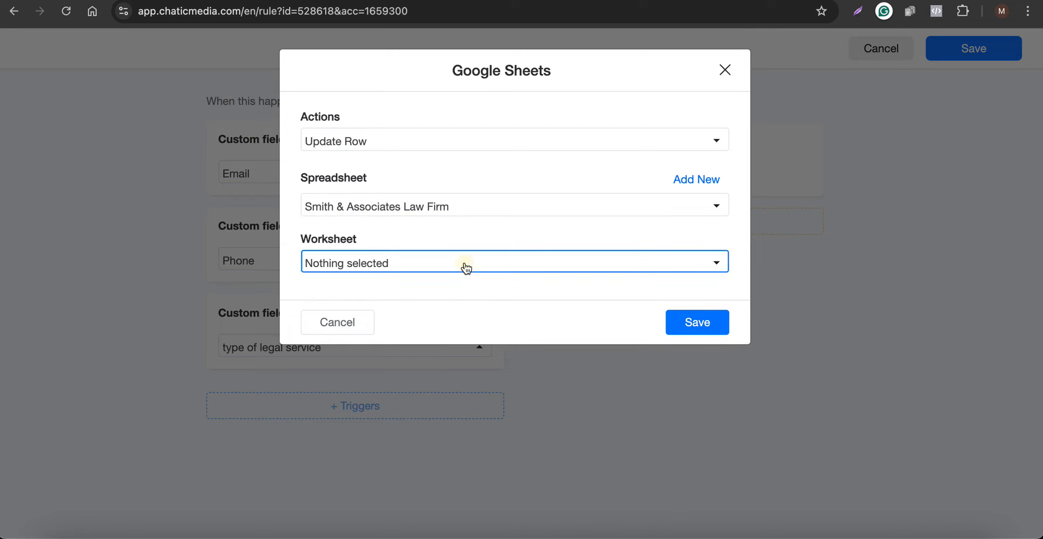
pyautogui.click(373, 323)
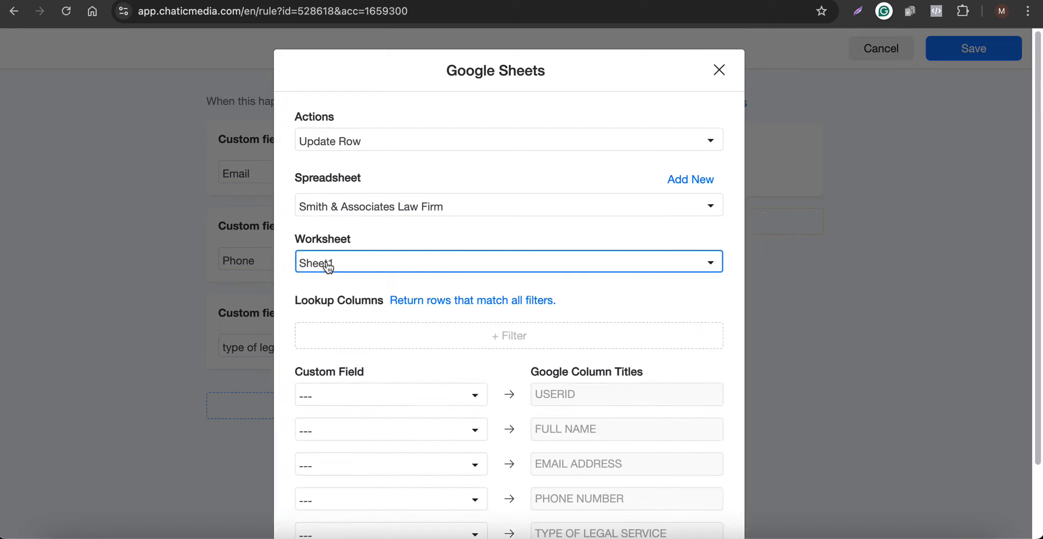
pyautogui.click(444, 342)
pyautogui.click(641, 330)
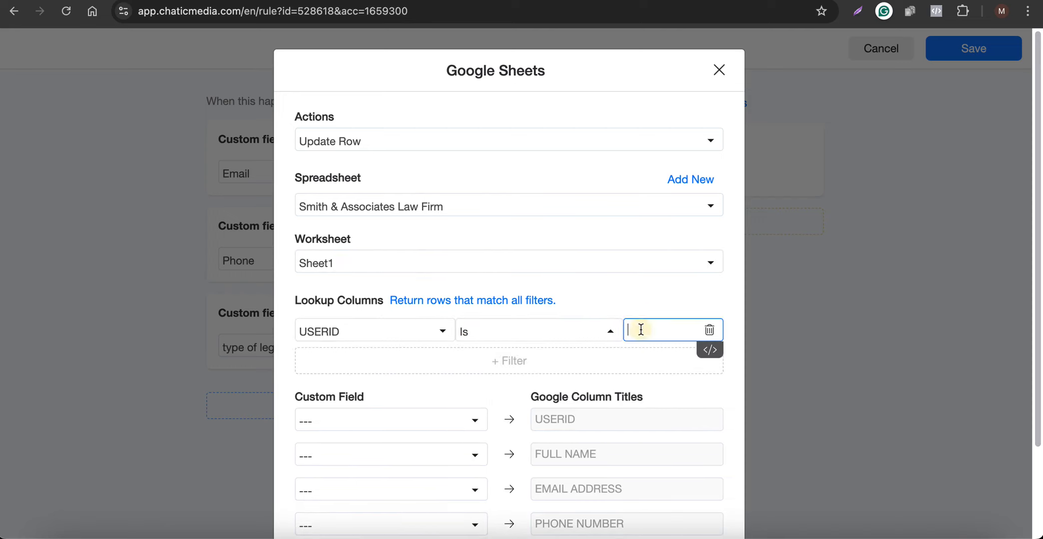
pyautogui.write('{us')
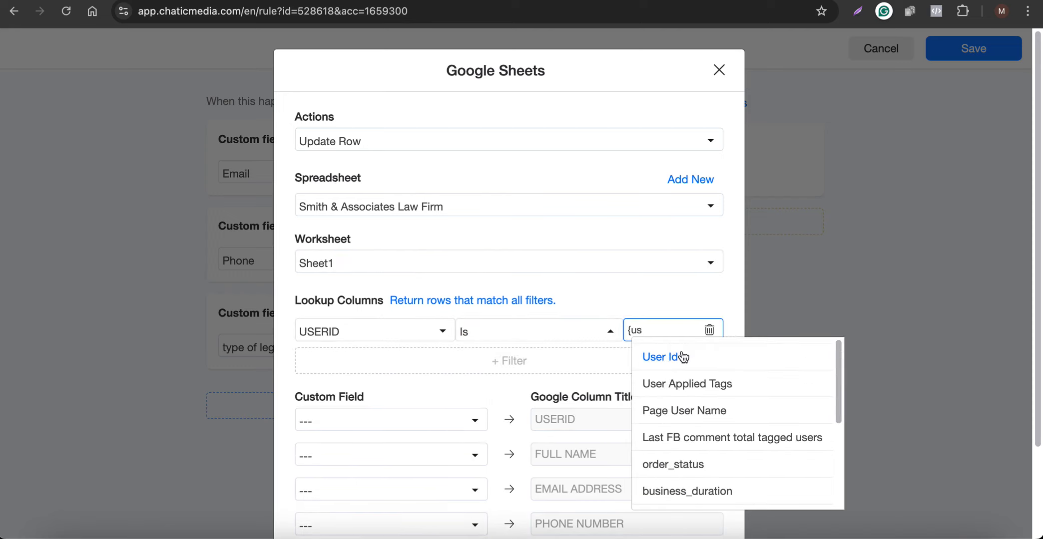
pyautogui.click(682, 356)
# Map User Id to the USERID column and Full Name to FULL NAME.
pyautogui.scroll(-2, 414, 377)
pyautogui.click(392, 367)
pyautogui.write('use')
pyautogui.scroll(-1, 433, 198)
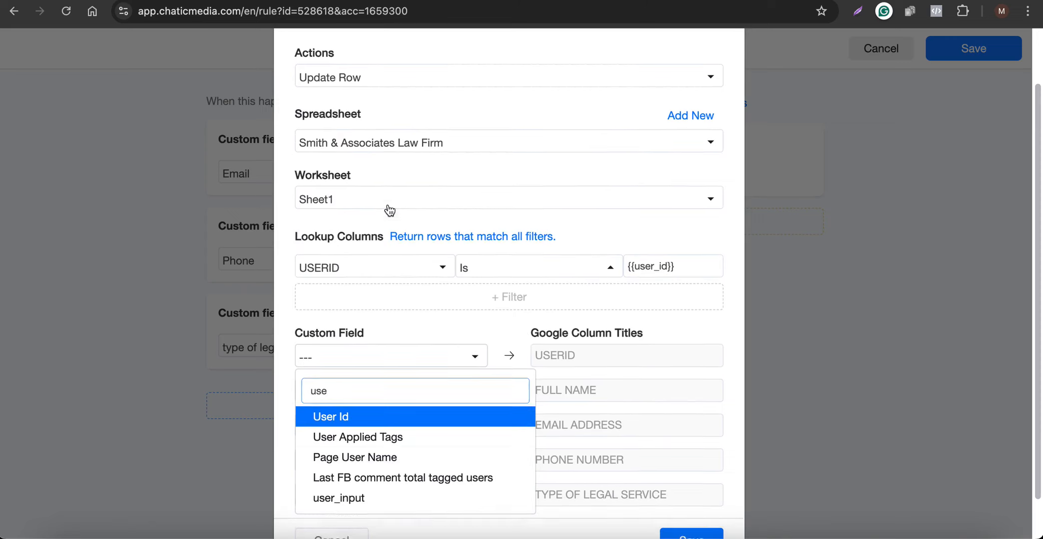
pyautogui.click(345, 412)
pyautogui.click(365, 387)
pyautogui.write('fu')
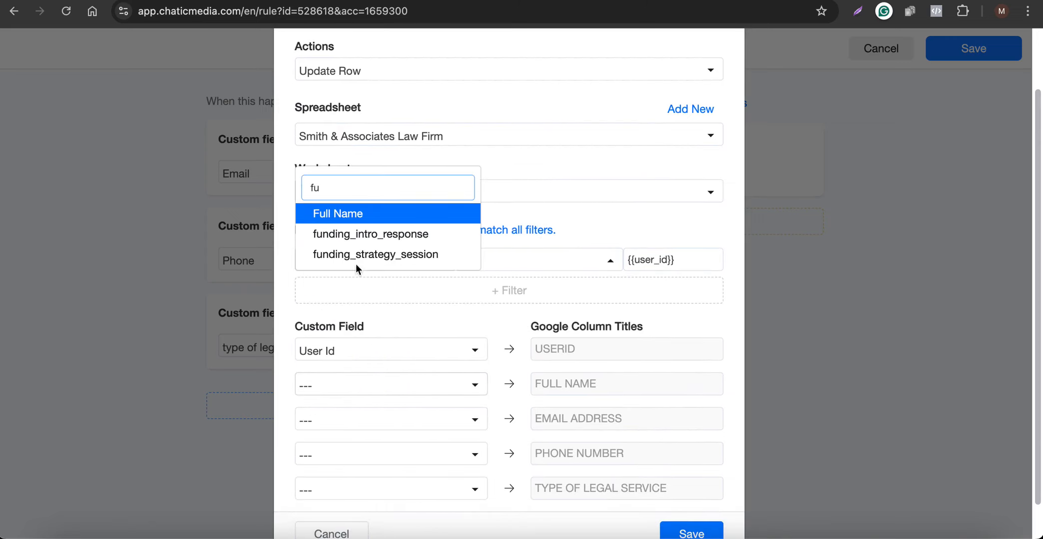
pyautogui.click(349, 214)
# Map Email, Phone and type of legal service to their columns and confirm the action.
pyautogui.click(354, 428)
pyautogui.write('ema')
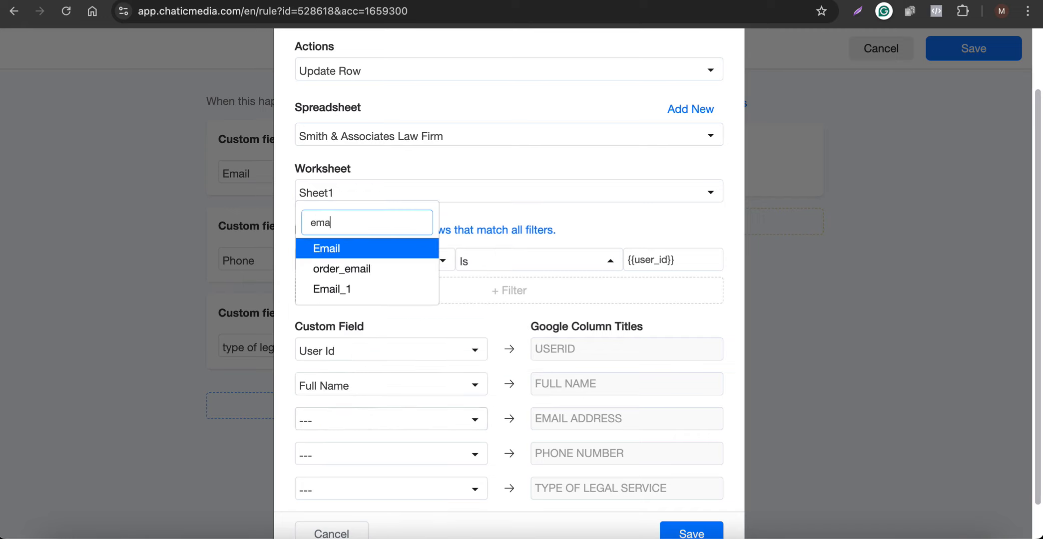
pyautogui.click(319, 249)
pyautogui.click(315, 462)
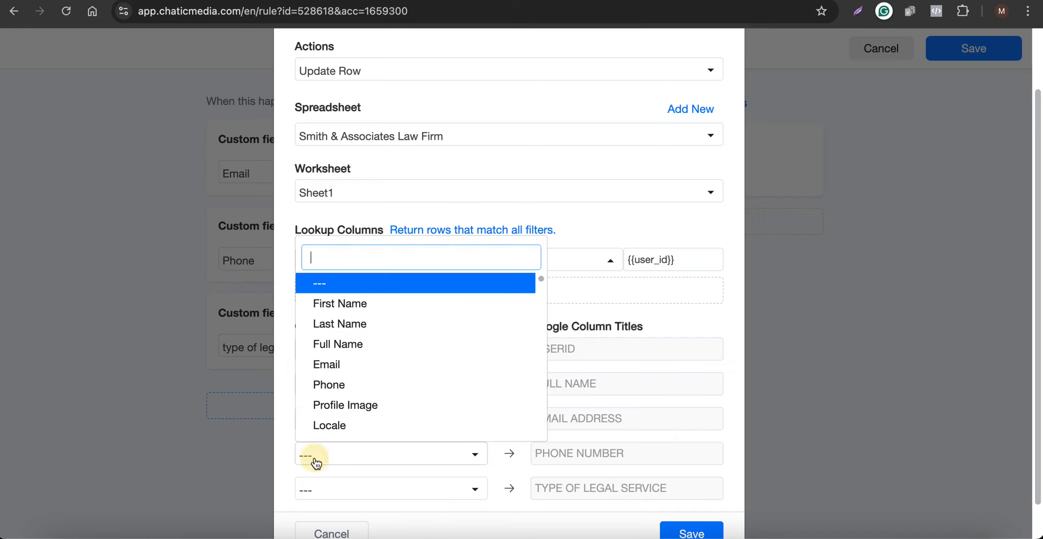
pyautogui.write('ph')
pyautogui.click(372, 284)
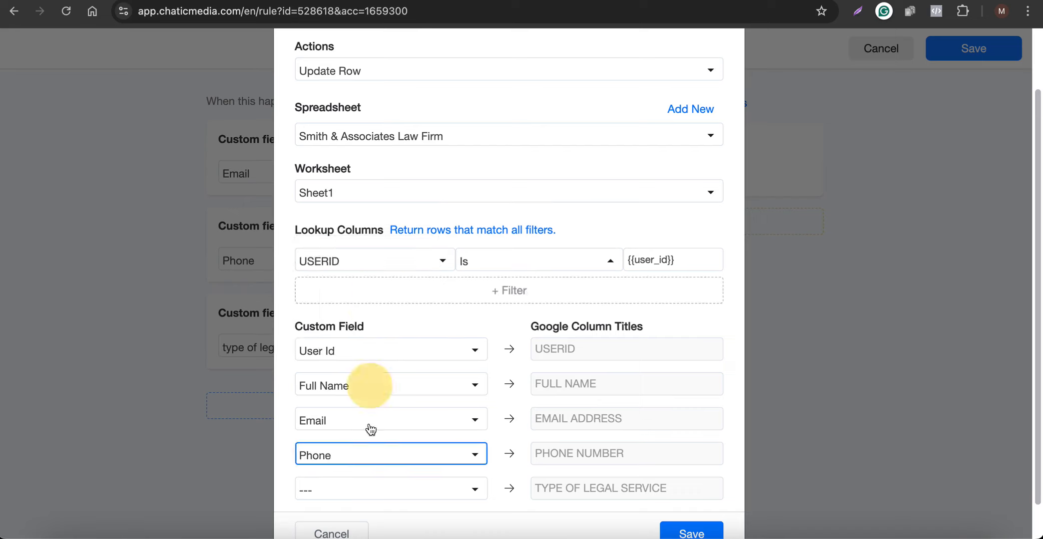
pyautogui.click(361, 491)
pyautogui.write('typ')
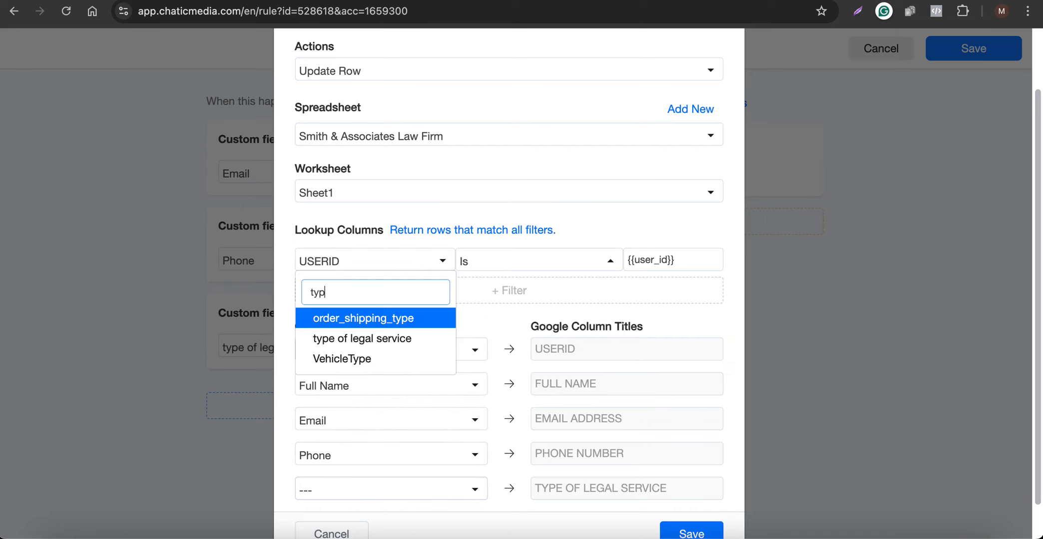
pyautogui.click(369, 339)
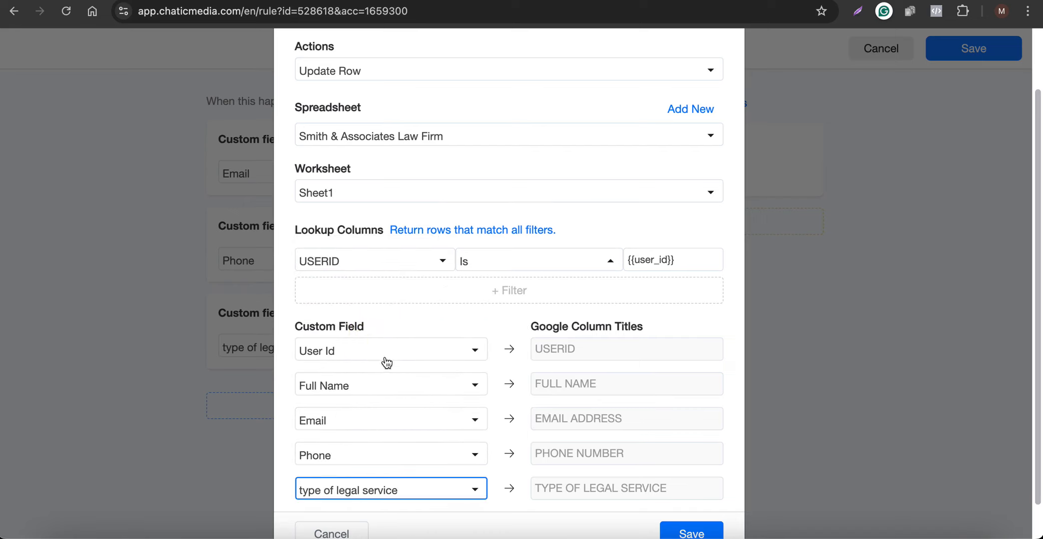
pyautogui.scroll(-1, 385, 354)
pyautogui.click(686, 497)
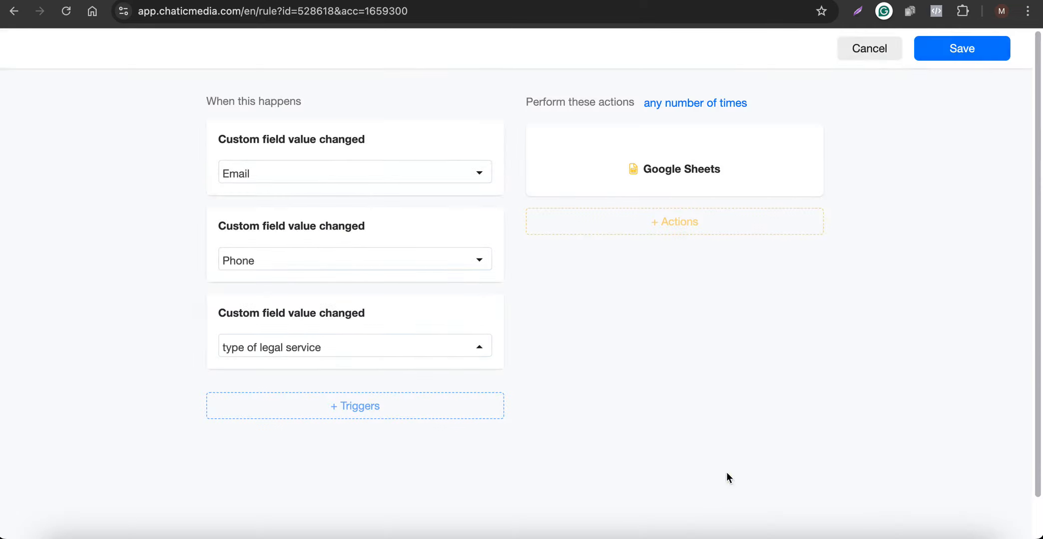
# Save the rule and toggle Smith & Associates Law Firm to Active in the rules list.
pyautogui.click(952, 48)
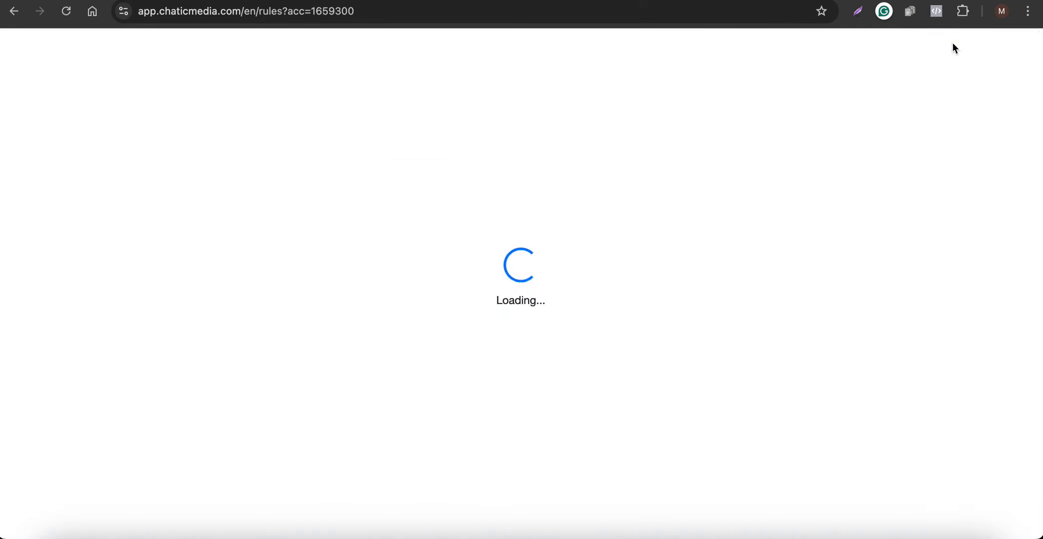
pyautogui.scroll(-6, 621, 348)
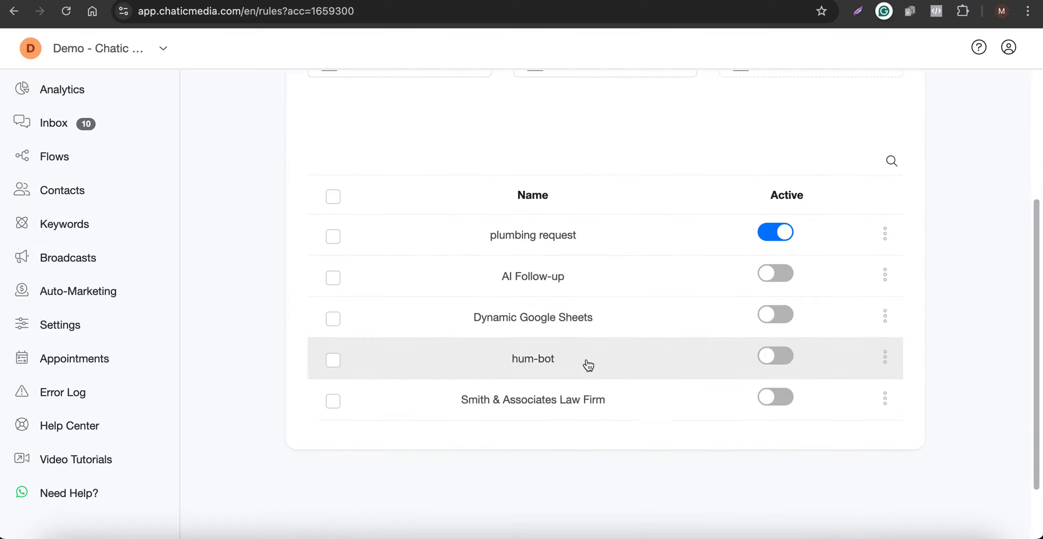
pyautogui.click(775, 397)
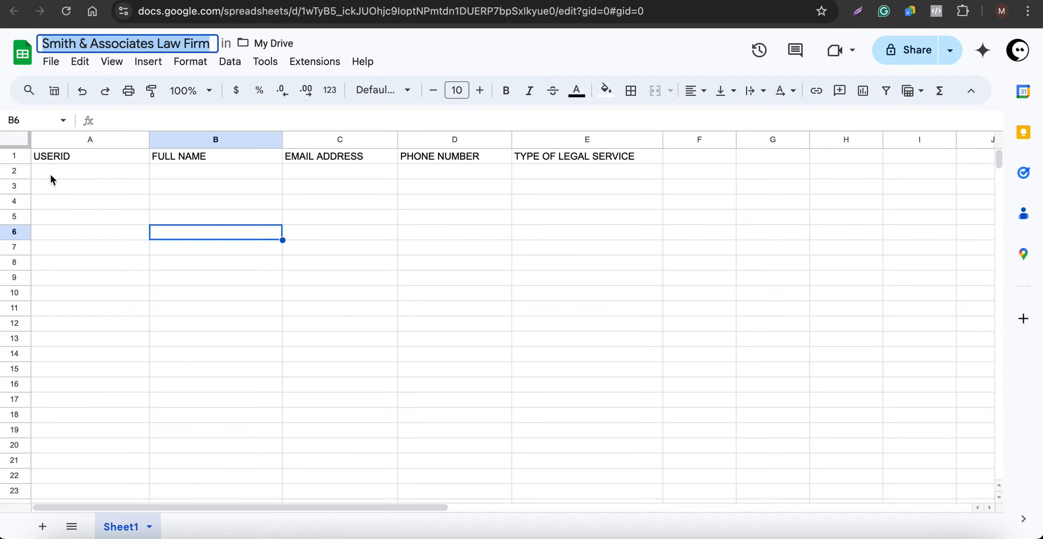
# Select the empty rows A2:E3 to check the sheet holds only headers, then deselect.
pyautogui.moveTo(50, 175); pyautogui.dragTo(600, 186)
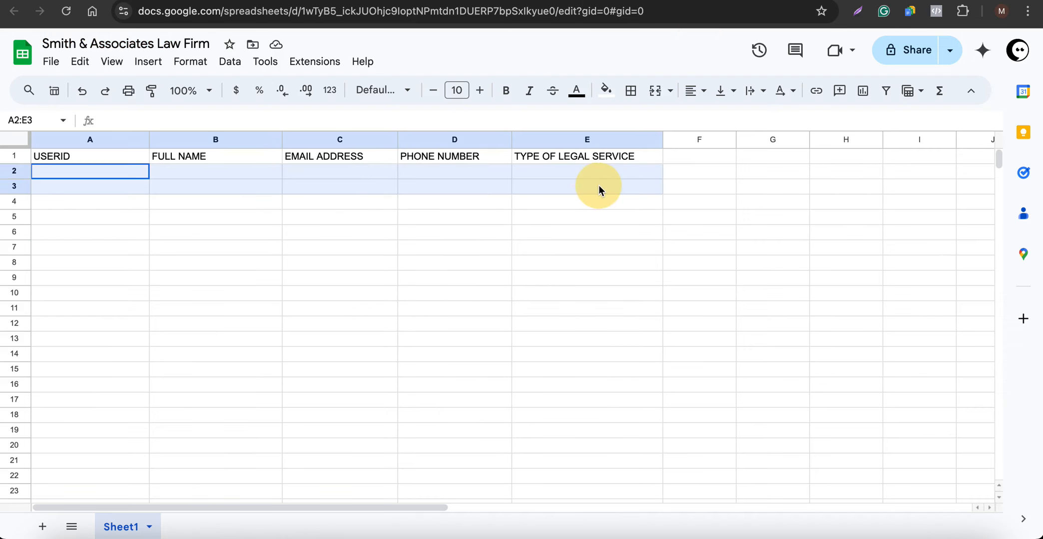
pyautogui.click(542, 314)
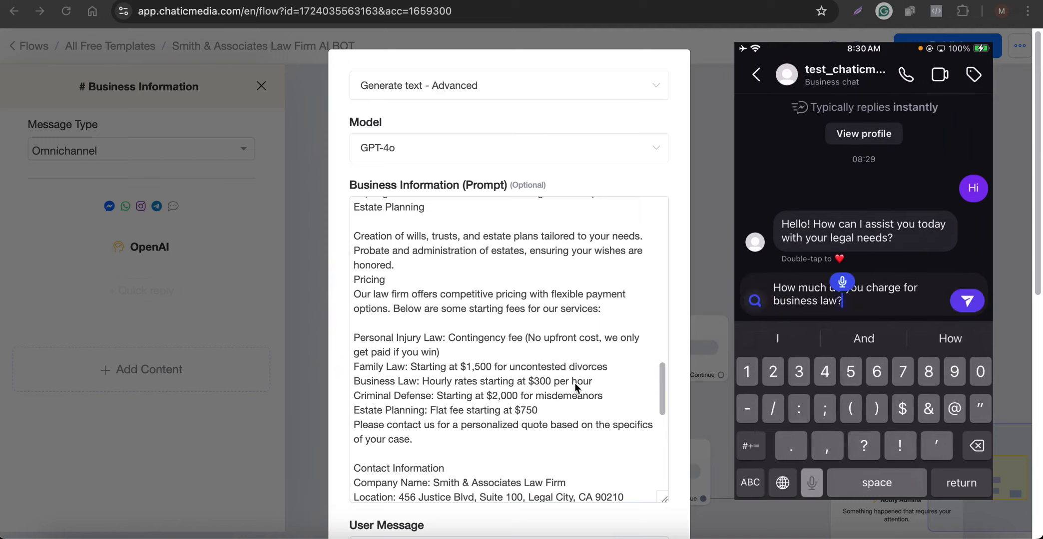
# Send the business law pricing question, then delete the closing contact-us sentence from the prompt.
pyautogui.press('Return')
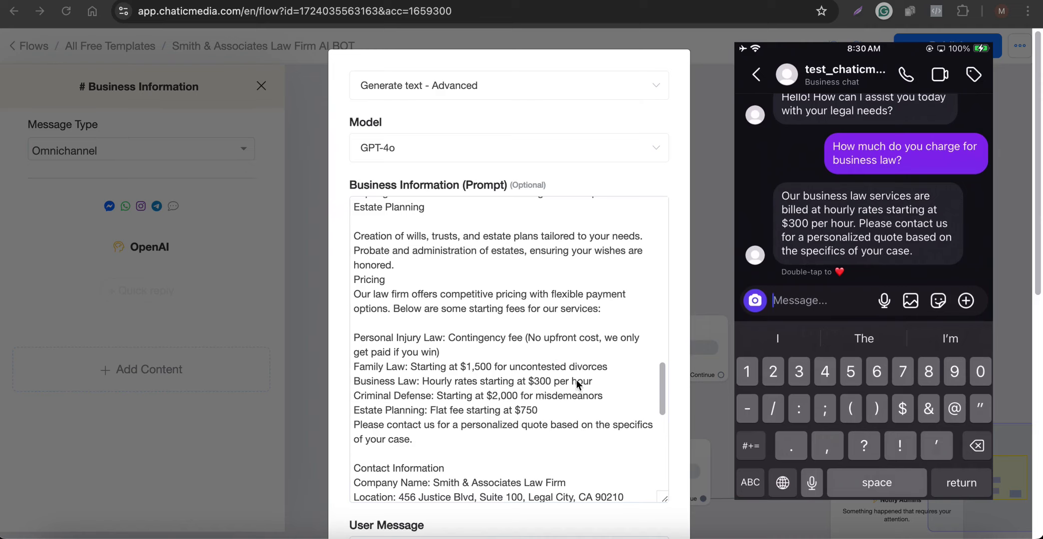
pyautogui.moveTo(412, 440); pyautogui.dragTo(334, 431)
pyautogui.press('BackSpace')
# Close the Business Information block settings and publish the law firm bot flow.
pyautogui.scroll(-20, 589, 423)
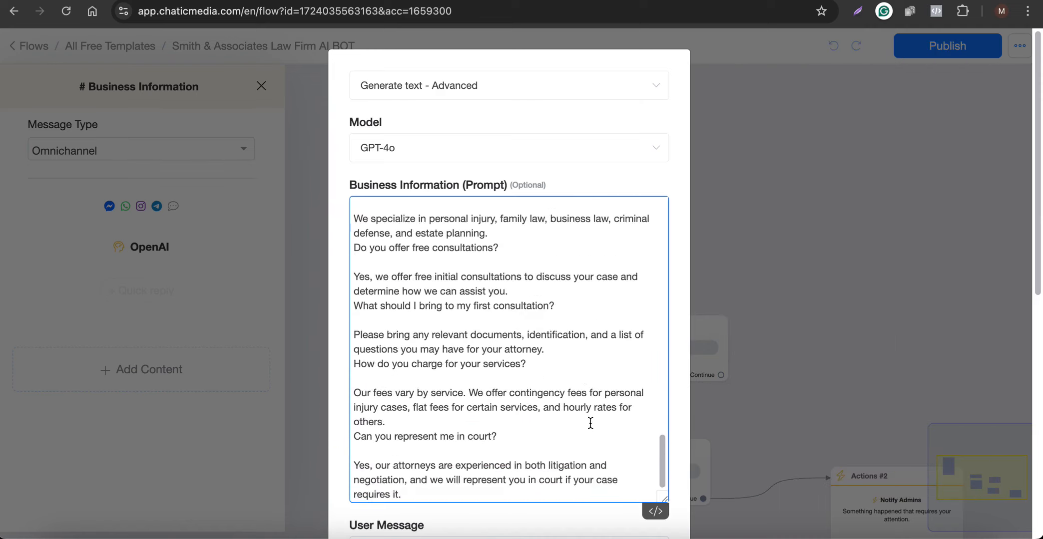
pyautogui.click(616, 496)
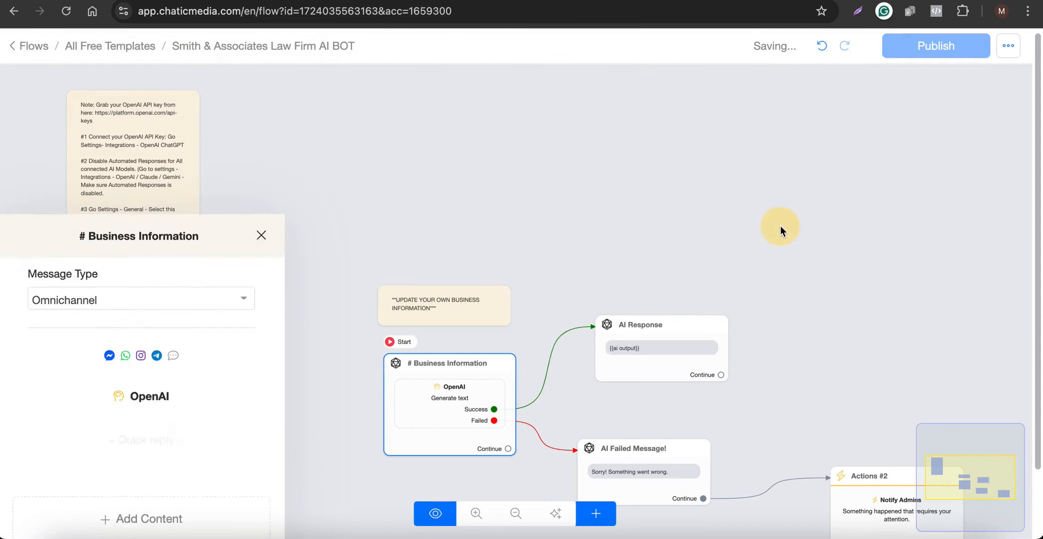
pyautogui.click(944, 55)
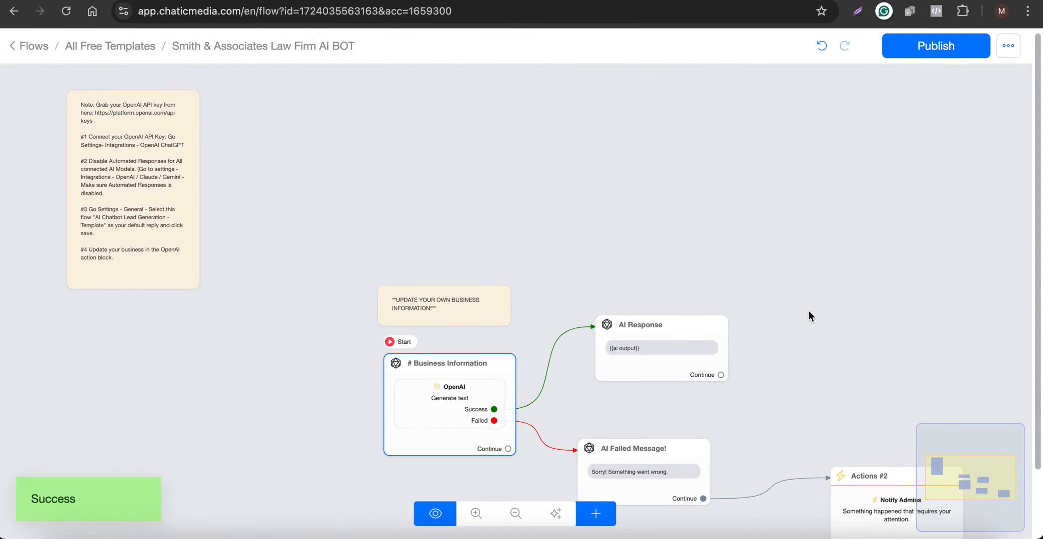
# Bring the mirrored iPhone's Instagram chat with the bot to the front.
pyautogui.press('super+Tab')
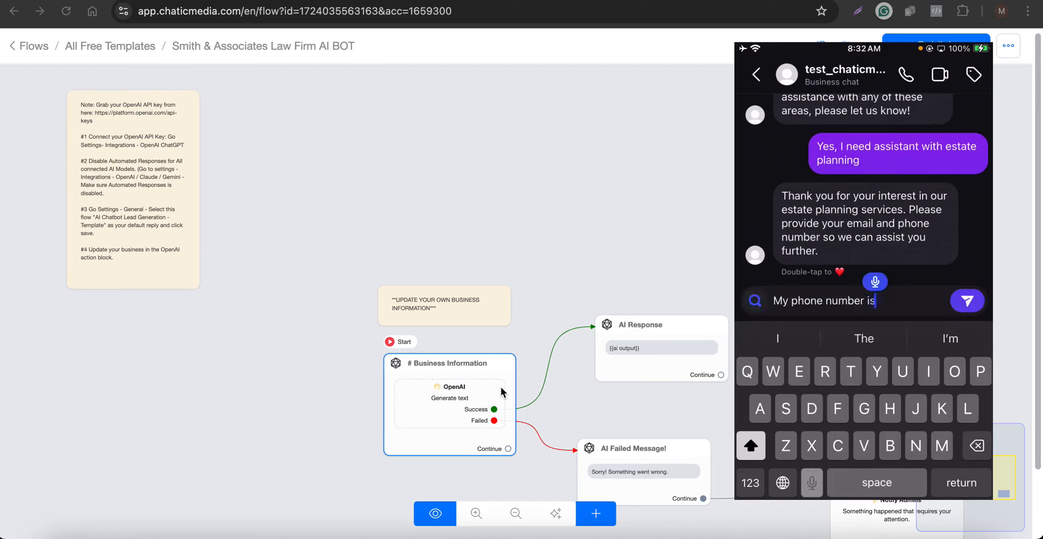
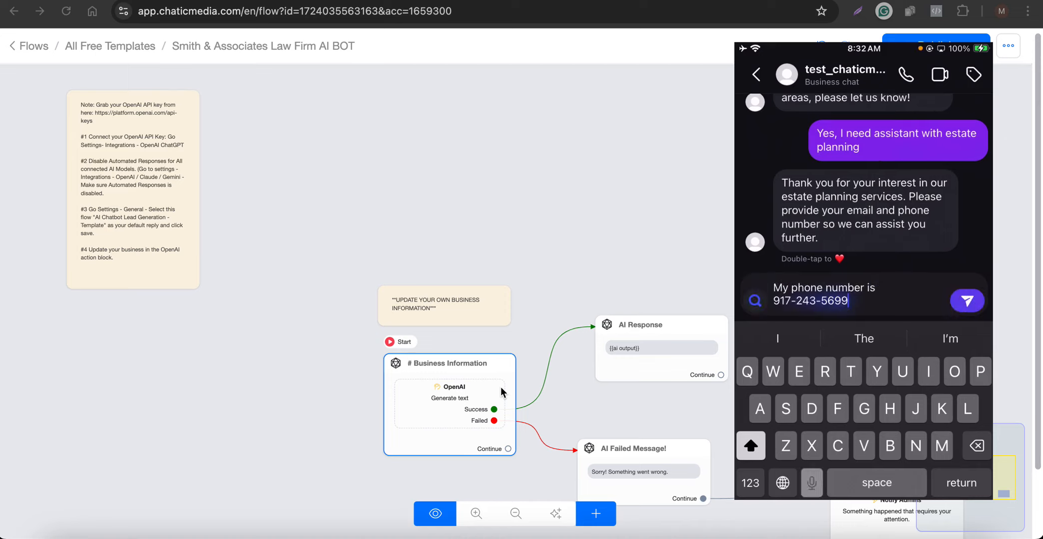
# Send the bot the test phone number, then a reply with the test email address.
pyautogui.press('Return')
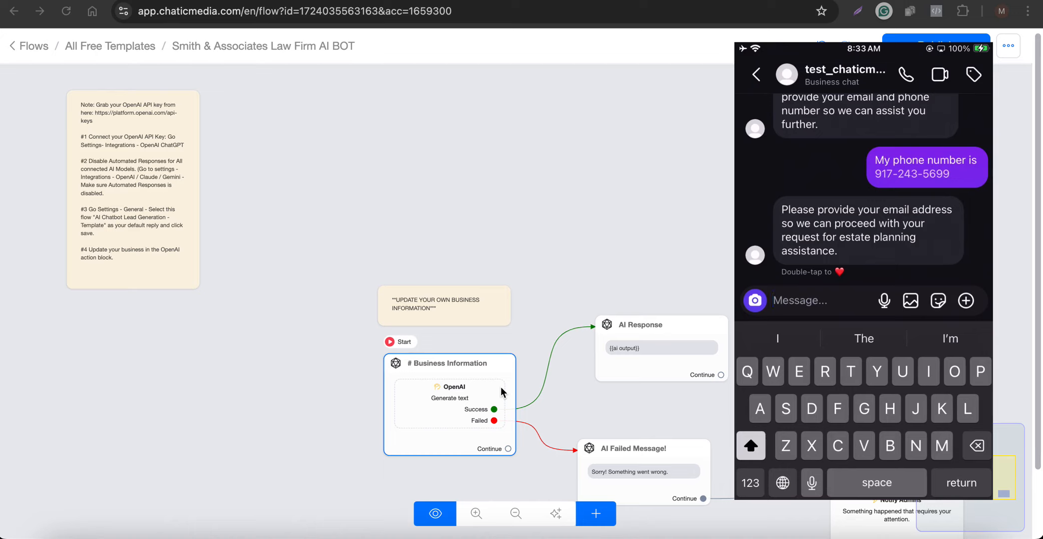
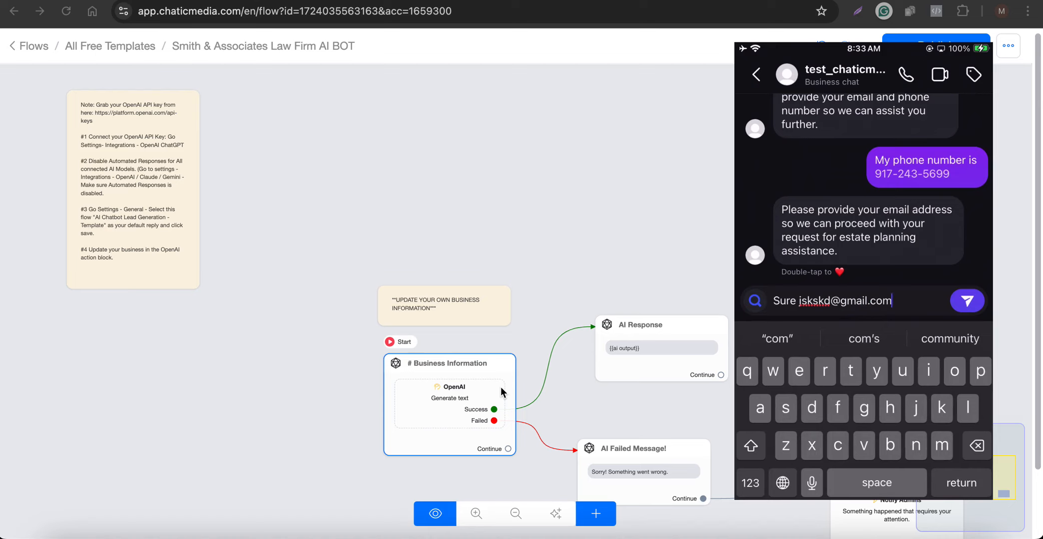
pyautogui.press('Return')
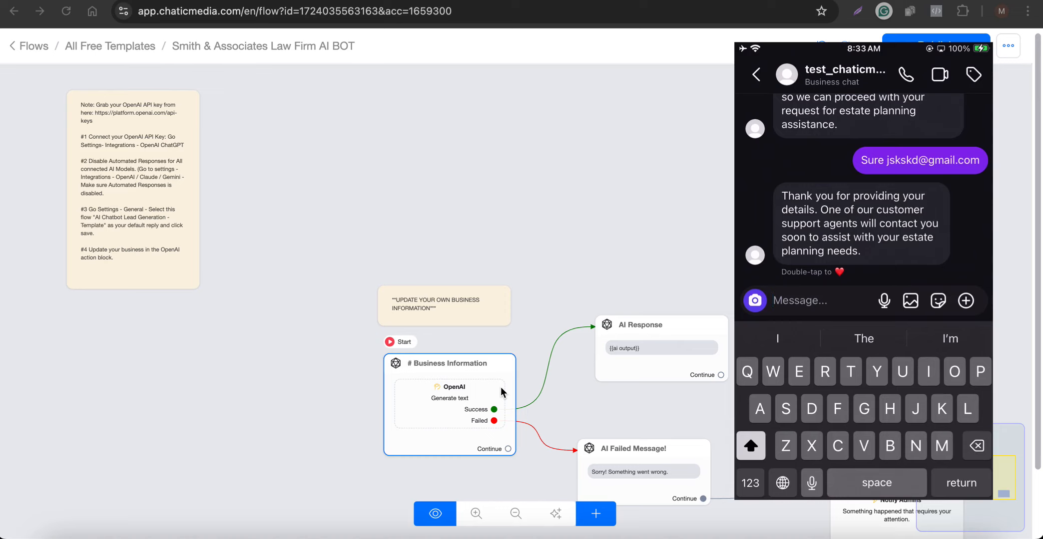
# Switch to the lead spreadsheet and select the new lead's row of details.
pyautogui.scroll(1, 664, 169)
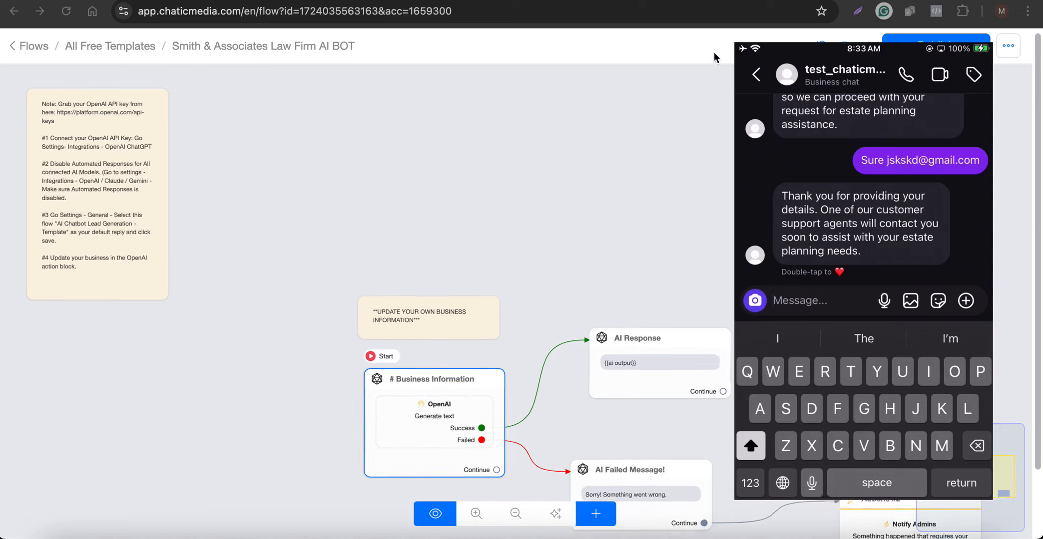
pyautogui.click(727, 1)
pyautogui.click(448, 204)
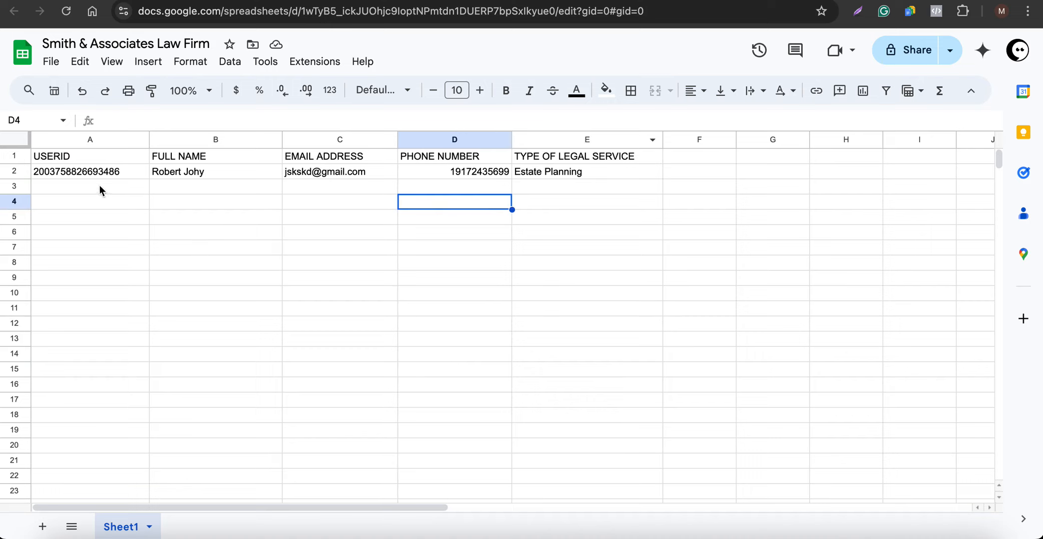
pyautogui.moveTo(100, 174); pyautogui.dragTo(566, 178)
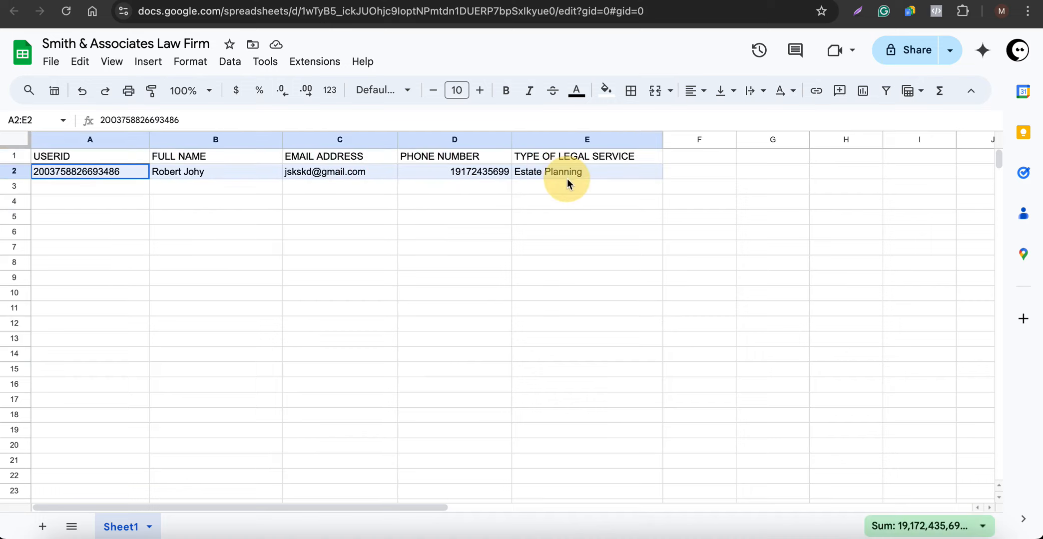
pyautogui.click(414, 227)
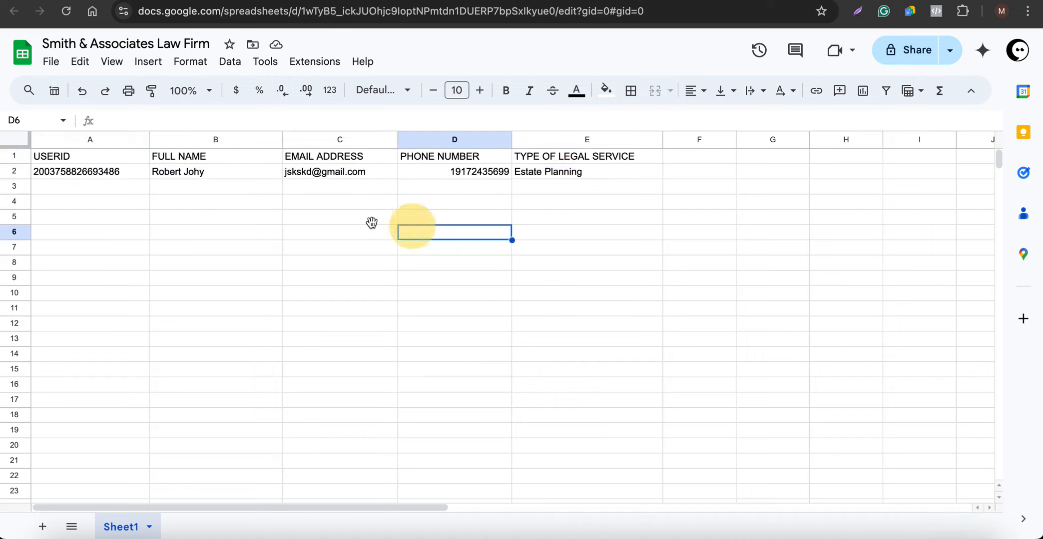
# Check the lead's user ID, name, email, phone and Estate Planning service in A2–E2.
pyautogui.click(91, 170)
pyautogui.click(167, 169)
pyautogui.click(319, 174)
pyautogui.click(457, 172)
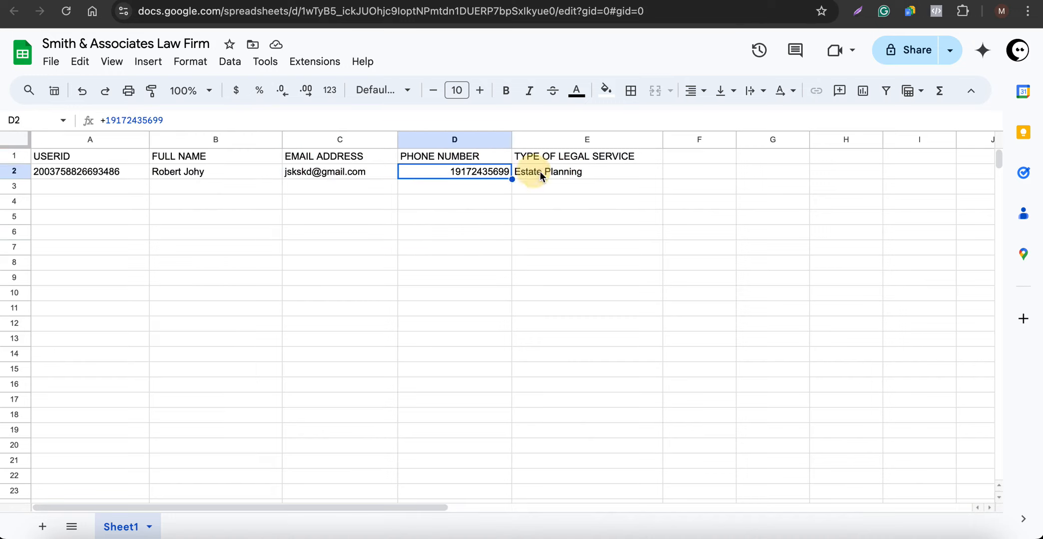
pyautogui.click(533, 171)
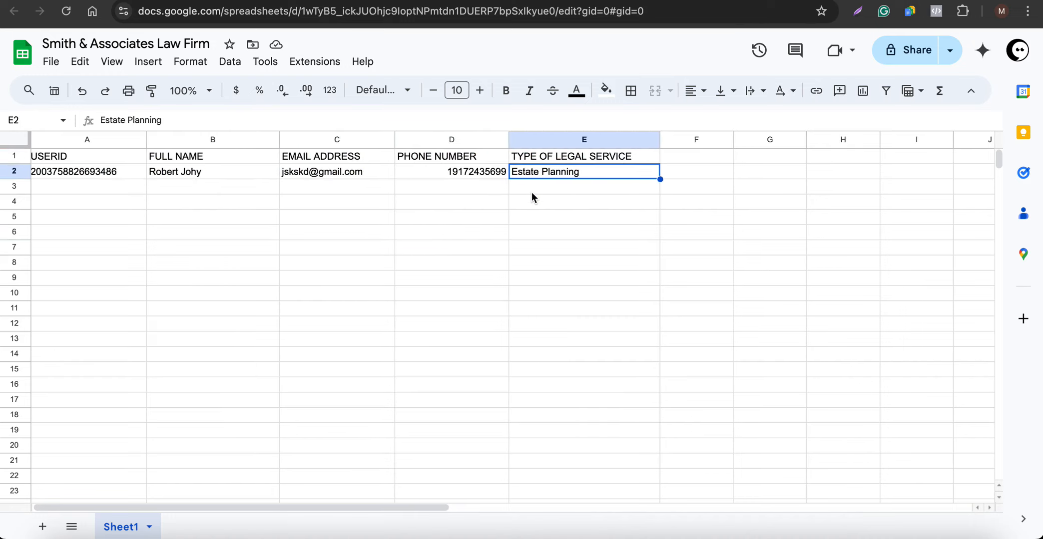
pyautogui.click(540, 202)
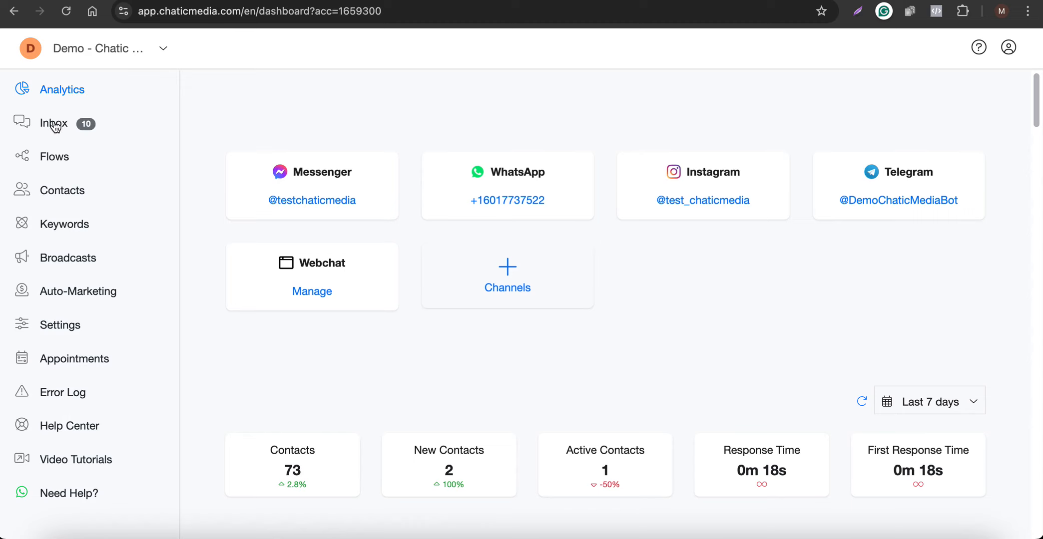
pyautogui.rightClick(53, 123)
pyautogui.press('Escape')
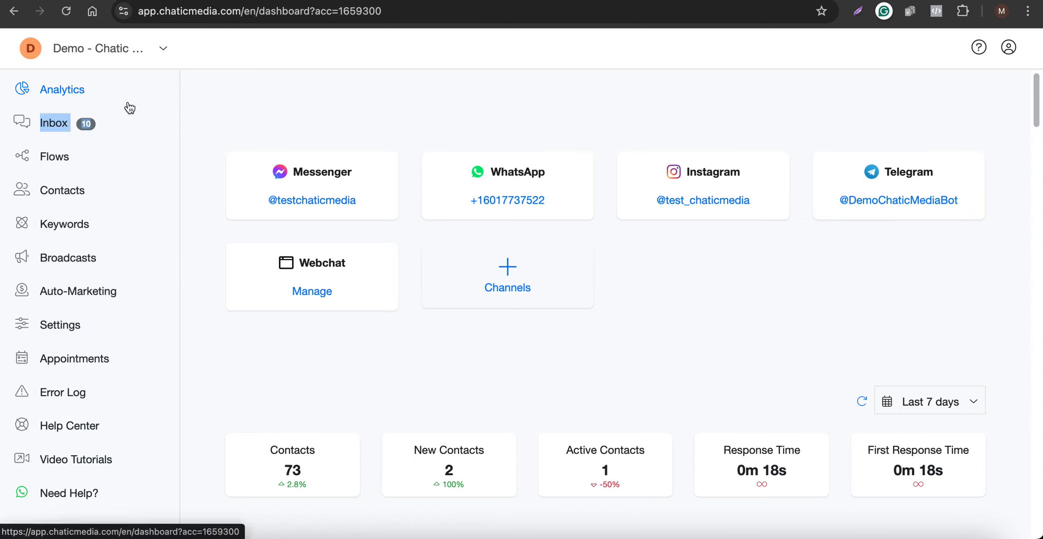
# Open the lead's Instagram conversation in the Inbox and reload to see the updated Email field.
pyautogui.click(127, 122)
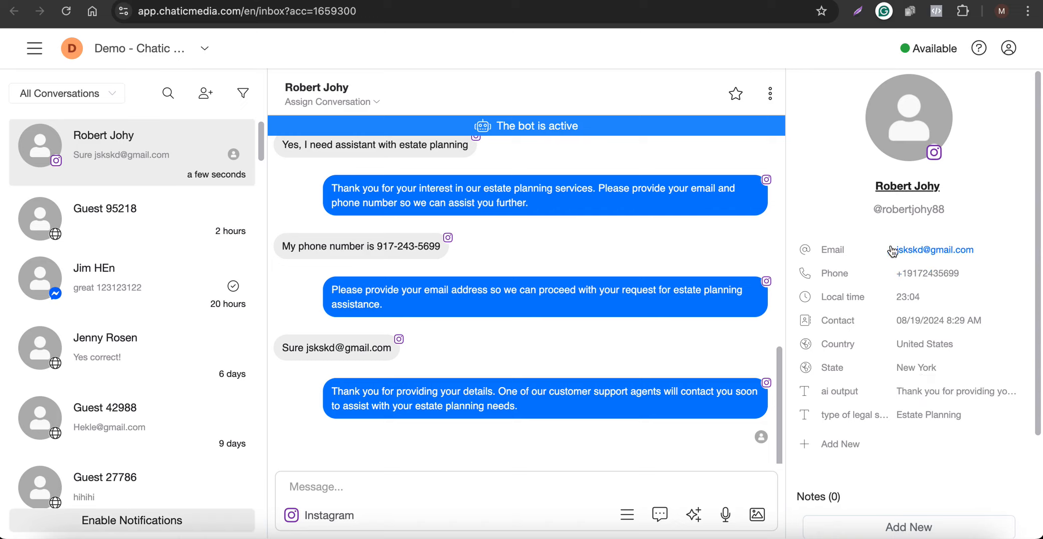
pyautogui.moveTo(520, 417)
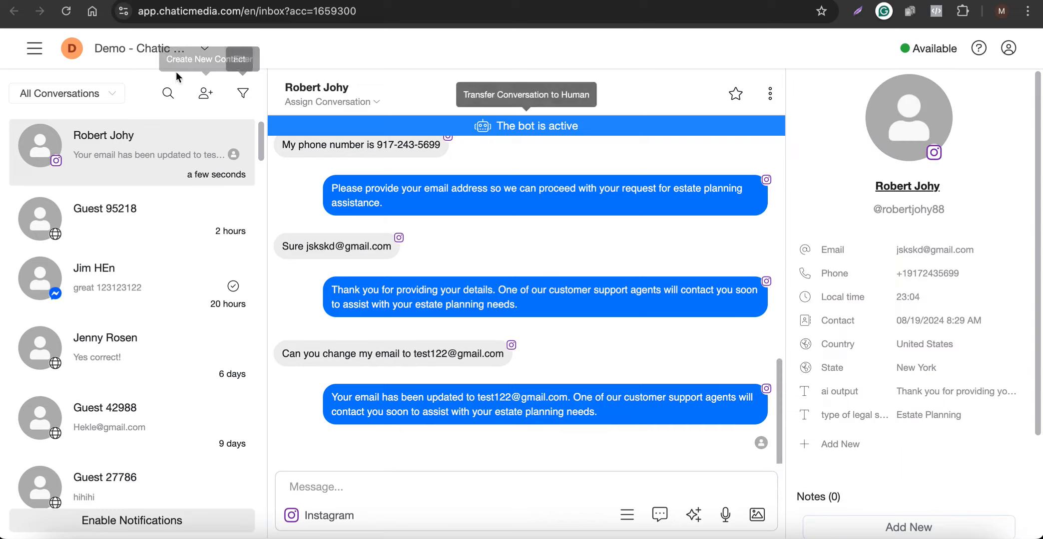
pyautogui.click(65, 19)
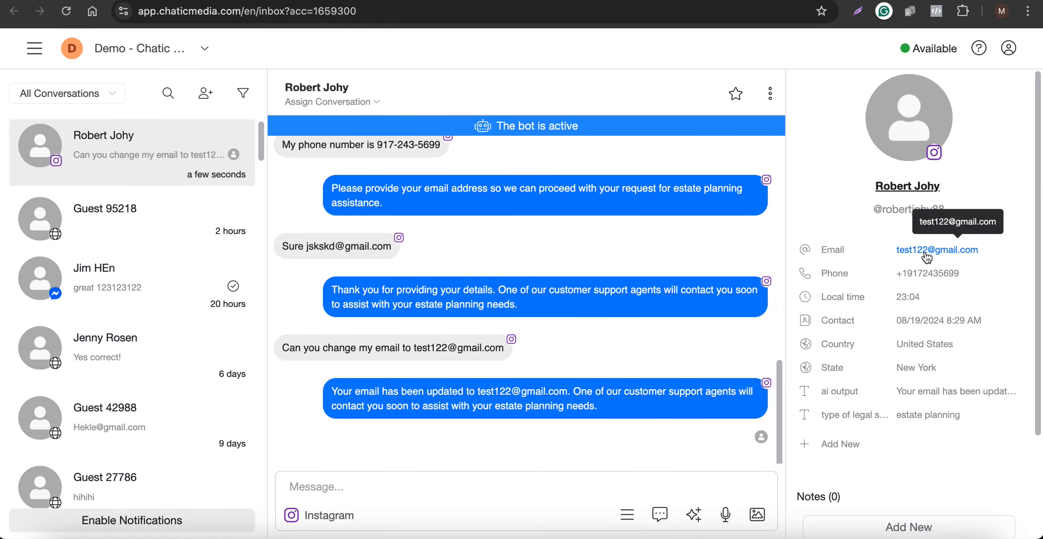
# Confirm the updated email in cell C2 of the lead sheet, then show the Lead Generation Chatbot slide.
pyautogui.click(774, 1)
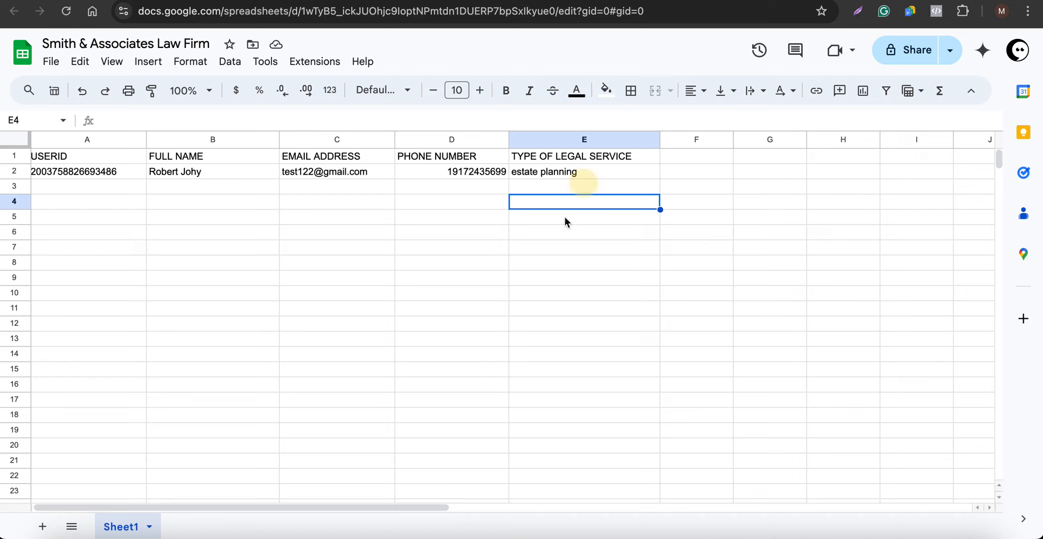
pyautogui.click(551, 278)
pyautogui.click(321, 171)
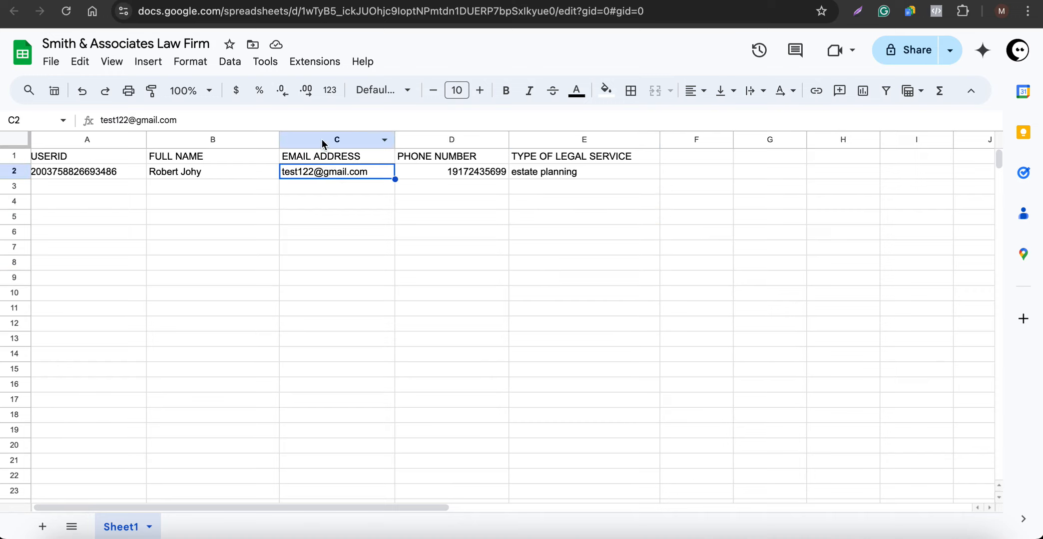
pyautogui.click(323, 141)
pyautogui.click(300, 175)
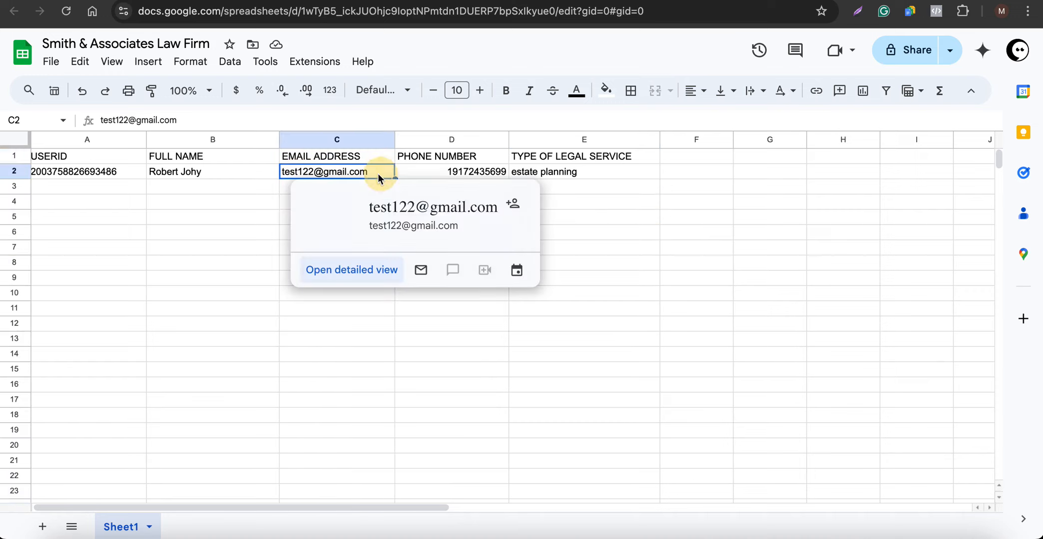
pyautogui.click(268, 232)
pyautogui.click(107, 1)
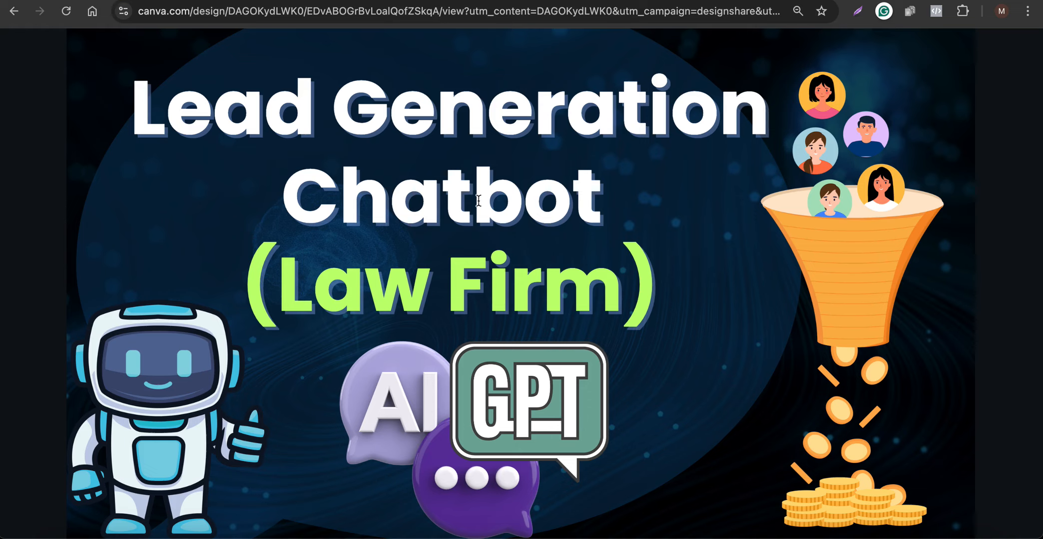